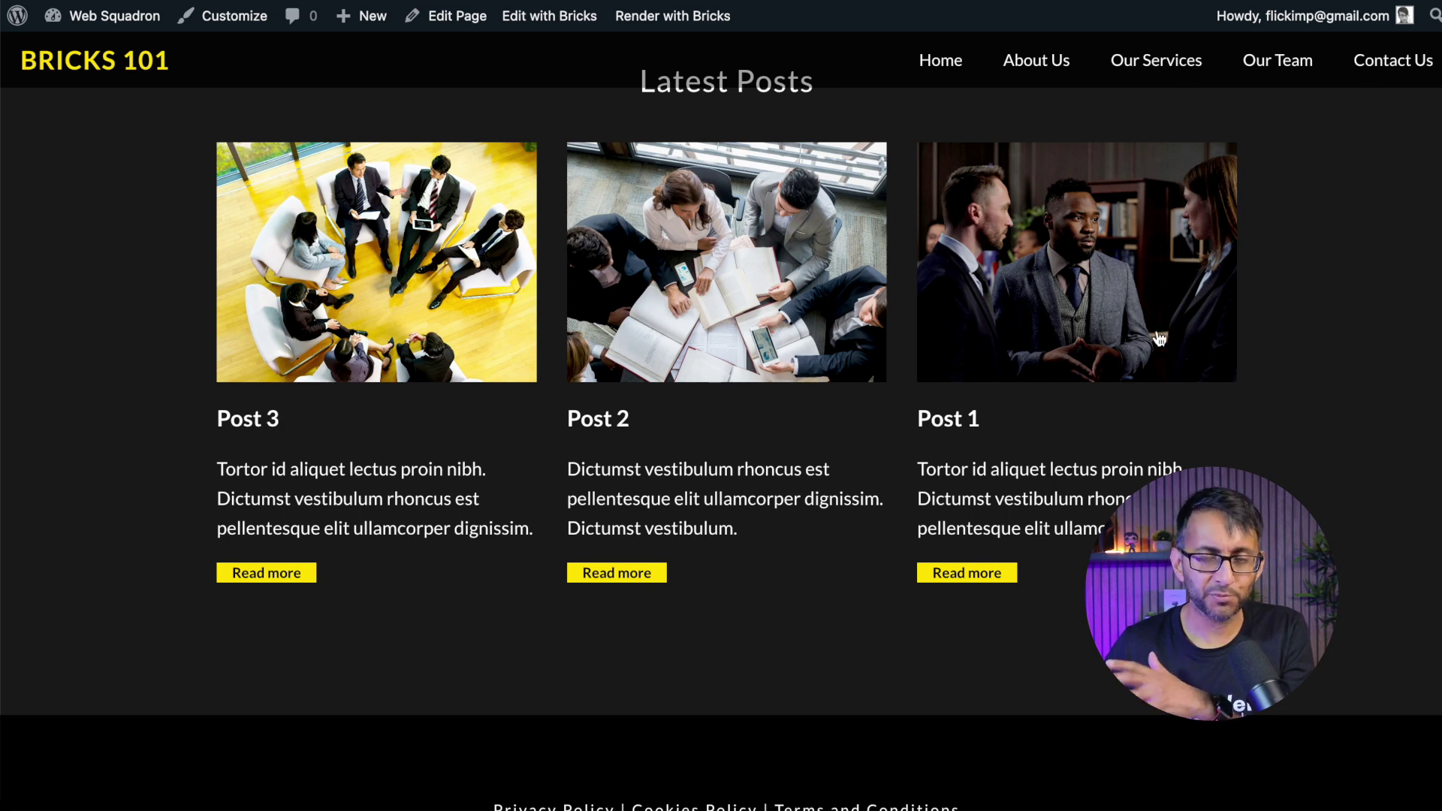
Open the Post 1 single post from Latest Posts and scroll through it and back up.
left_click(1099, 306)
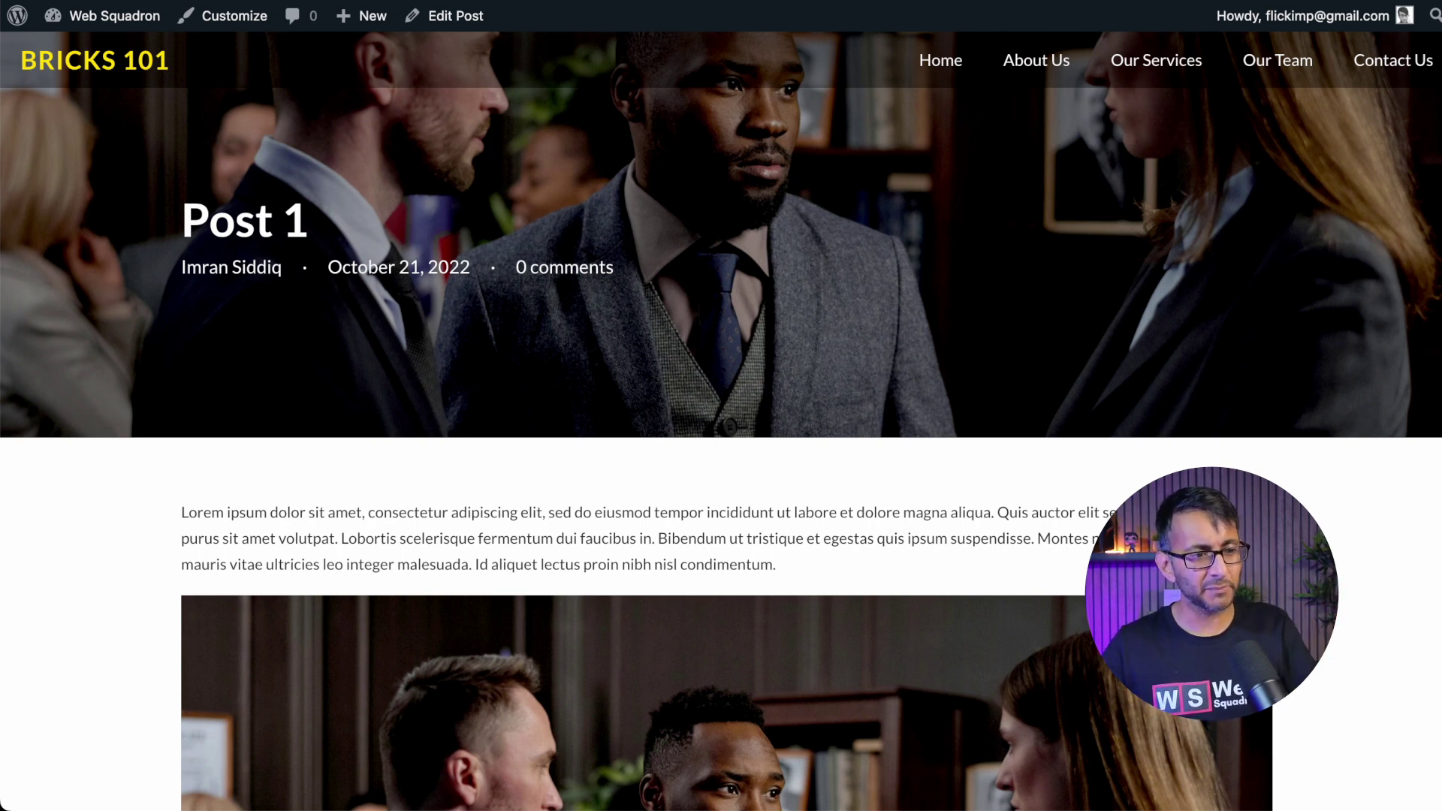
scroll(721, 421, "down", 10)
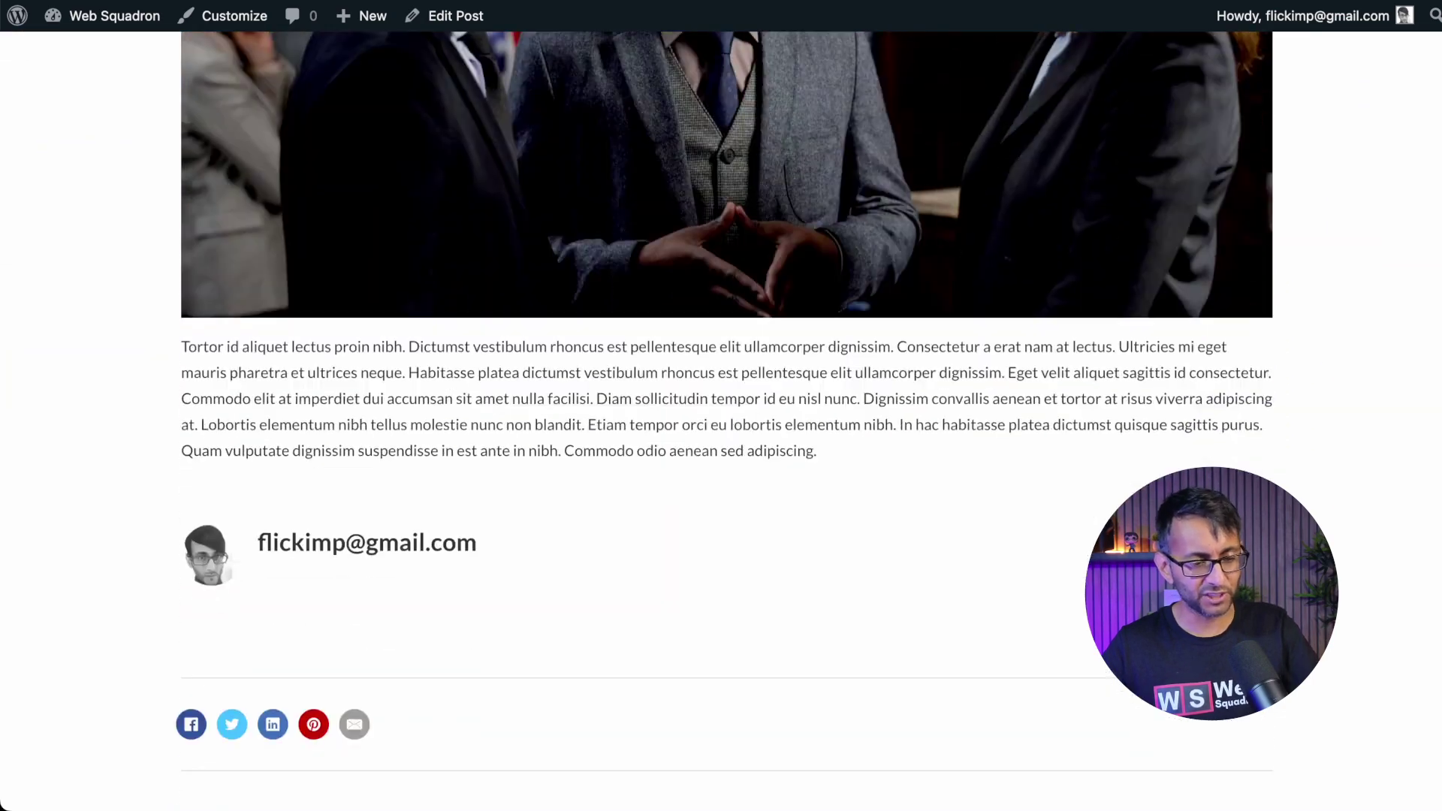
scroll(721, 420, "down", 6)
scroll(721, 420, "up", 9)
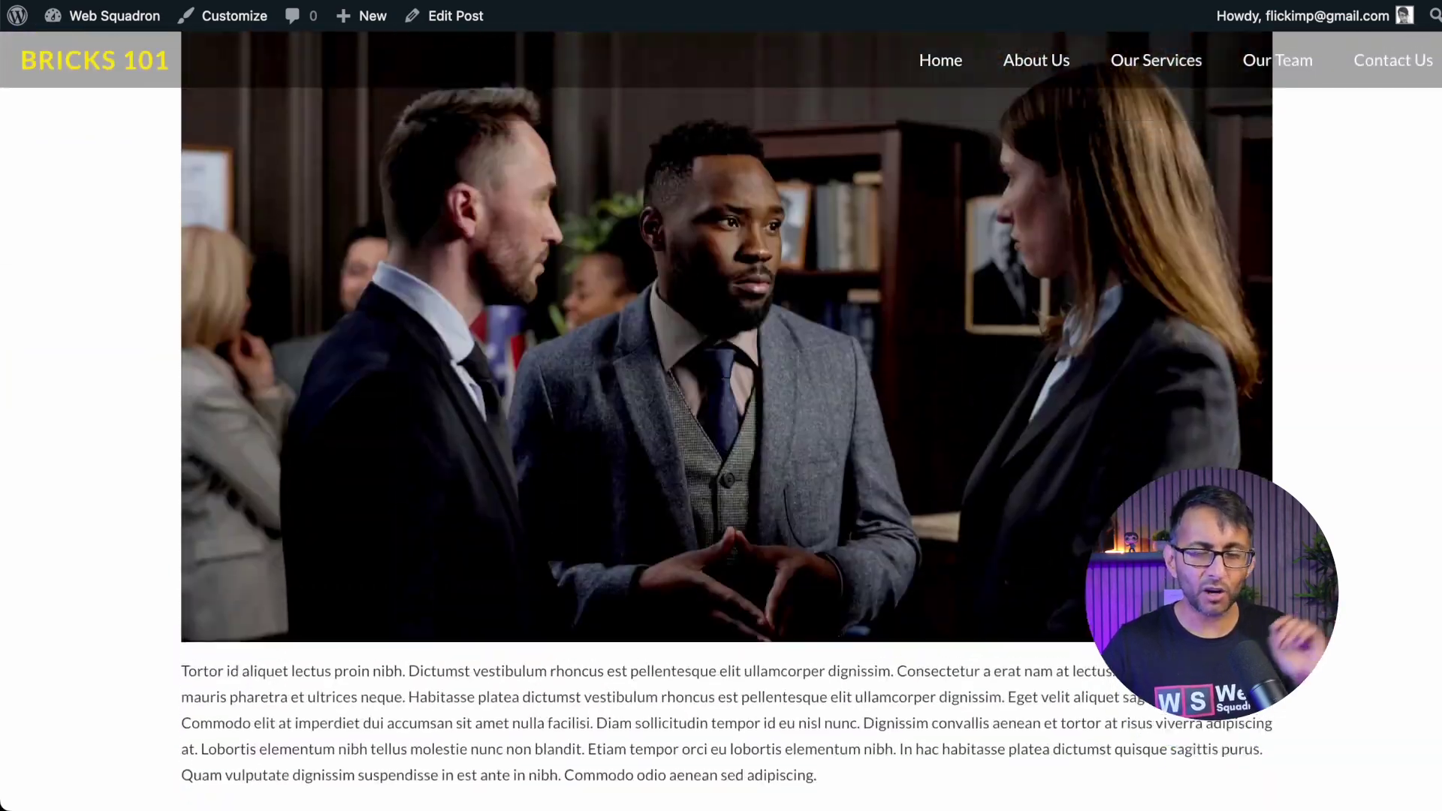
scroll(721, 421, "up", 6)
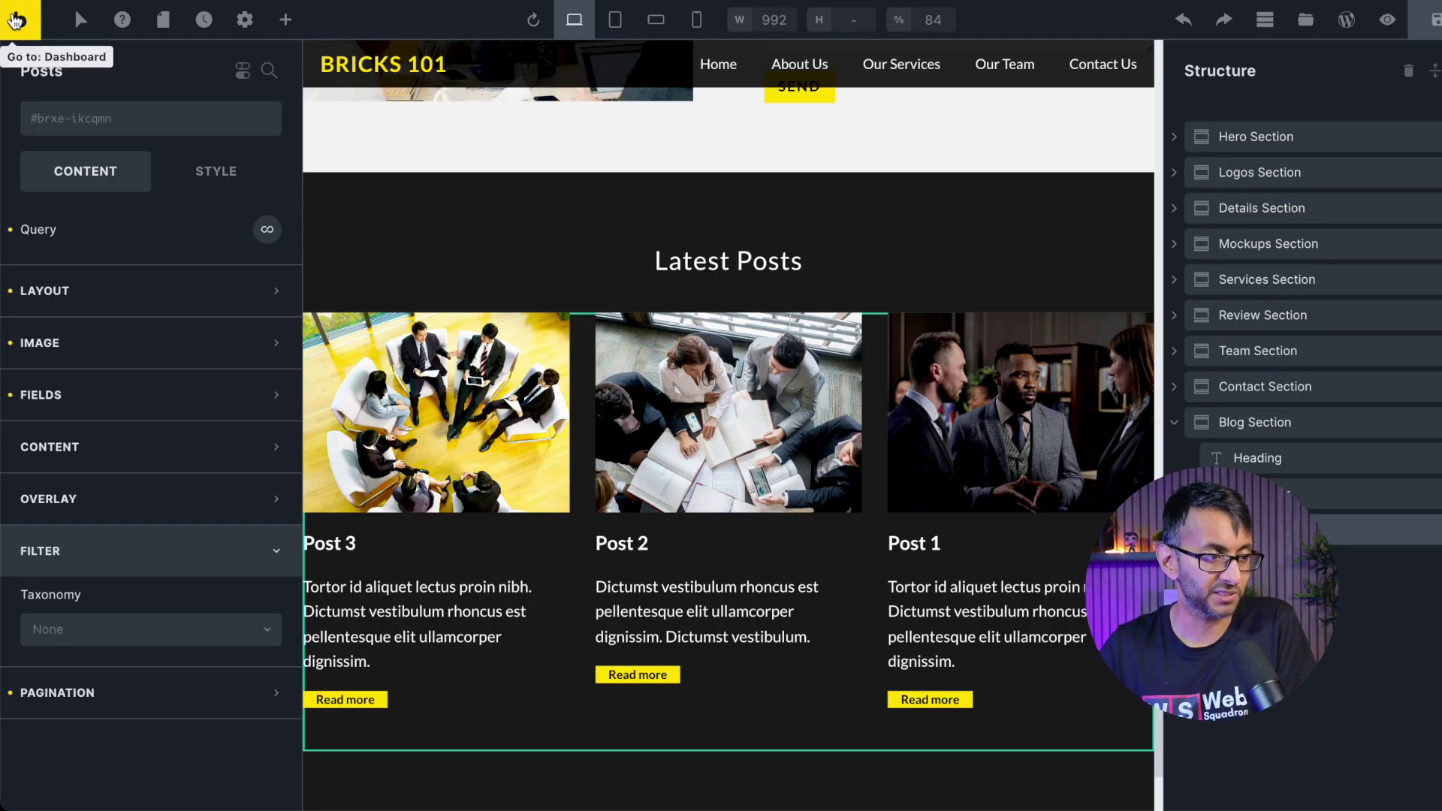
Start a new Bricks template titled 'Single Post' from the dashboard.
left_click(15, 20)
mouse_move(46, 169)
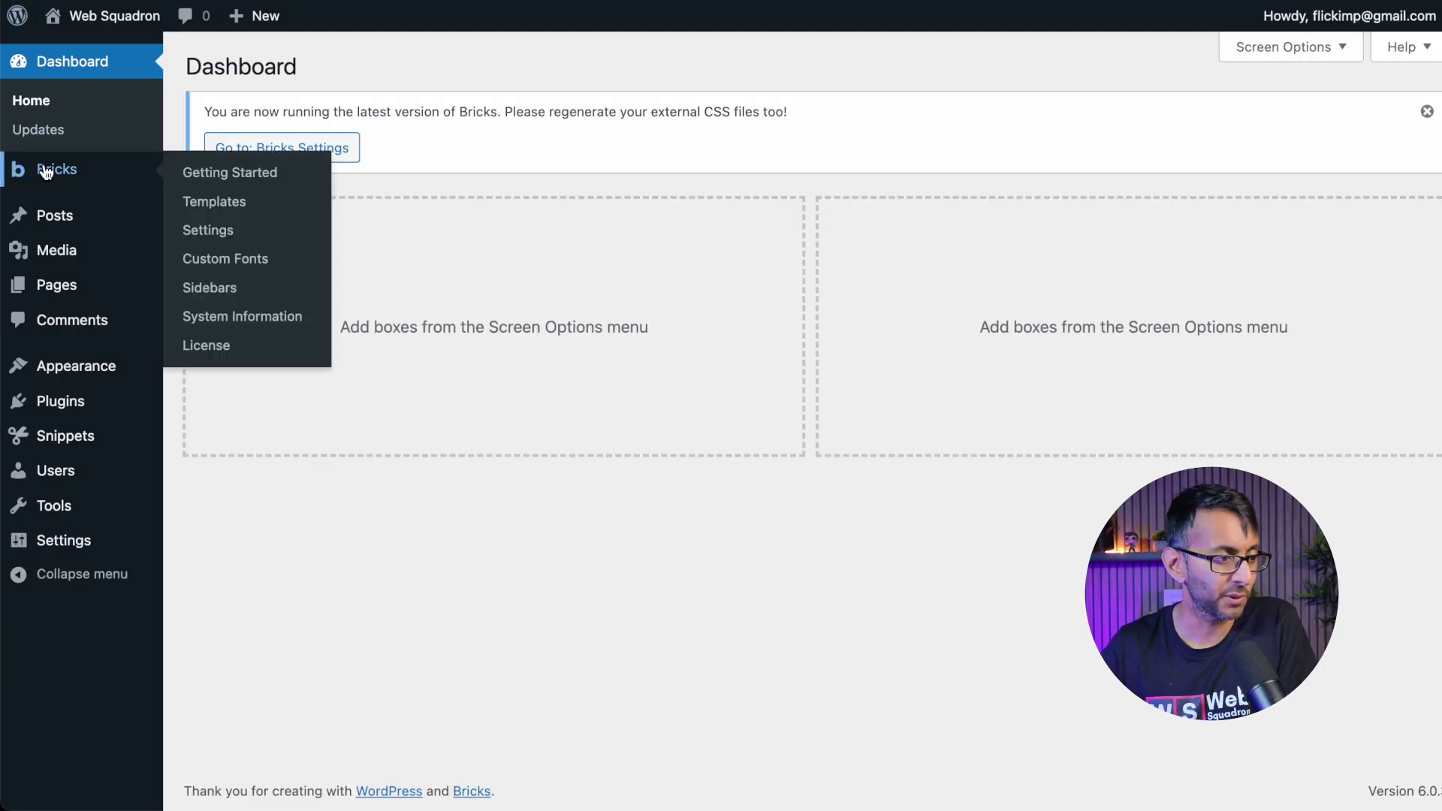
left_click(223, 203)
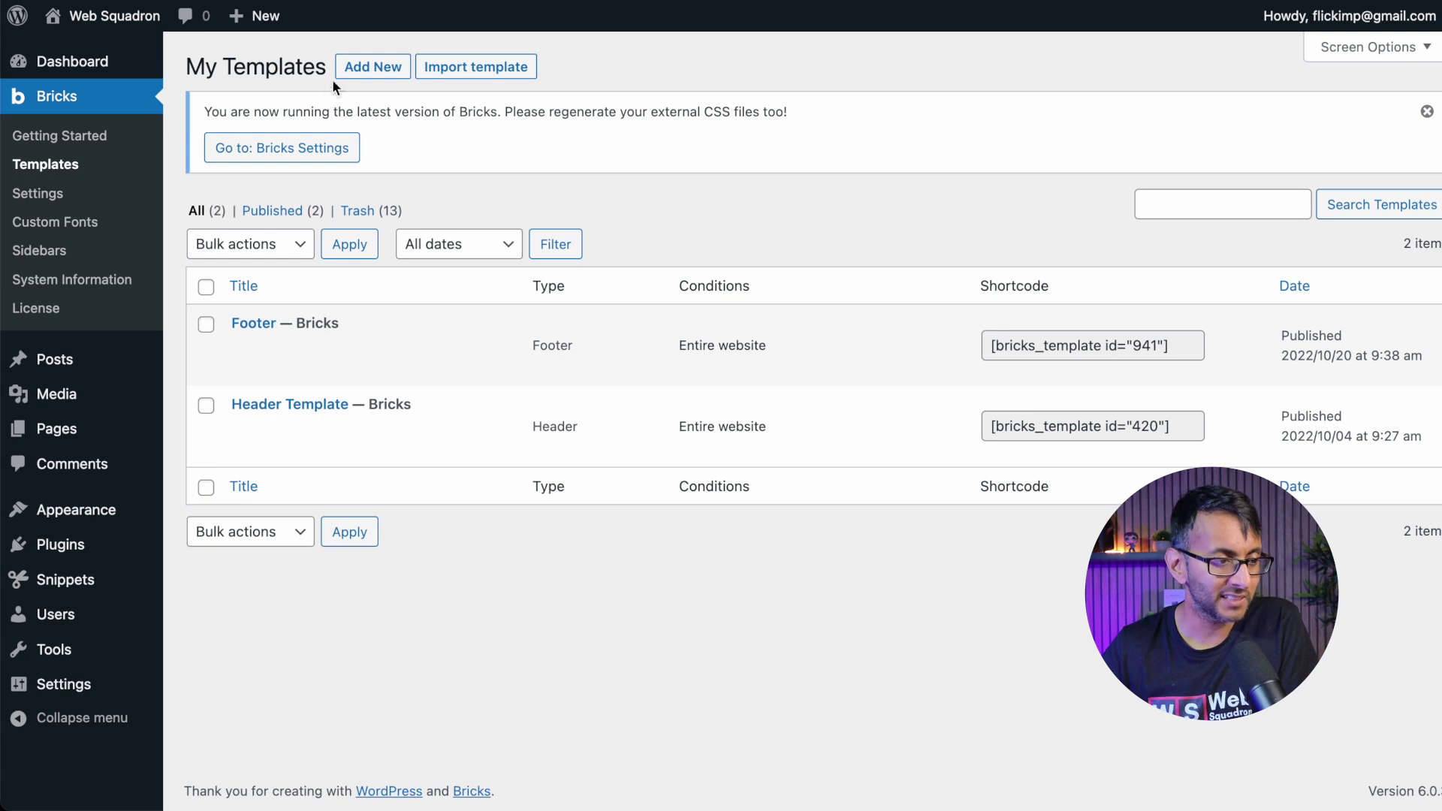
left_click(370, 66)
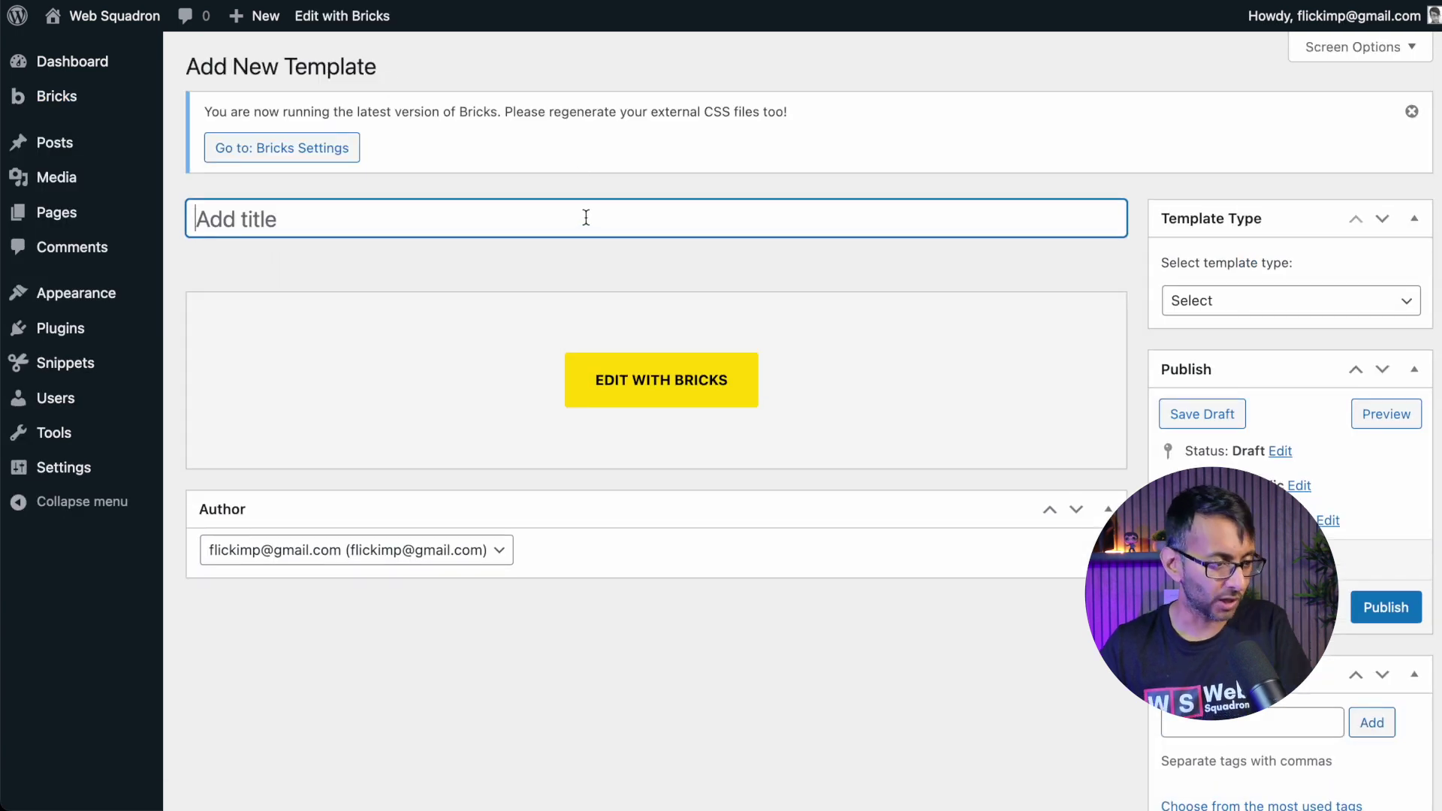
type("Single Post")
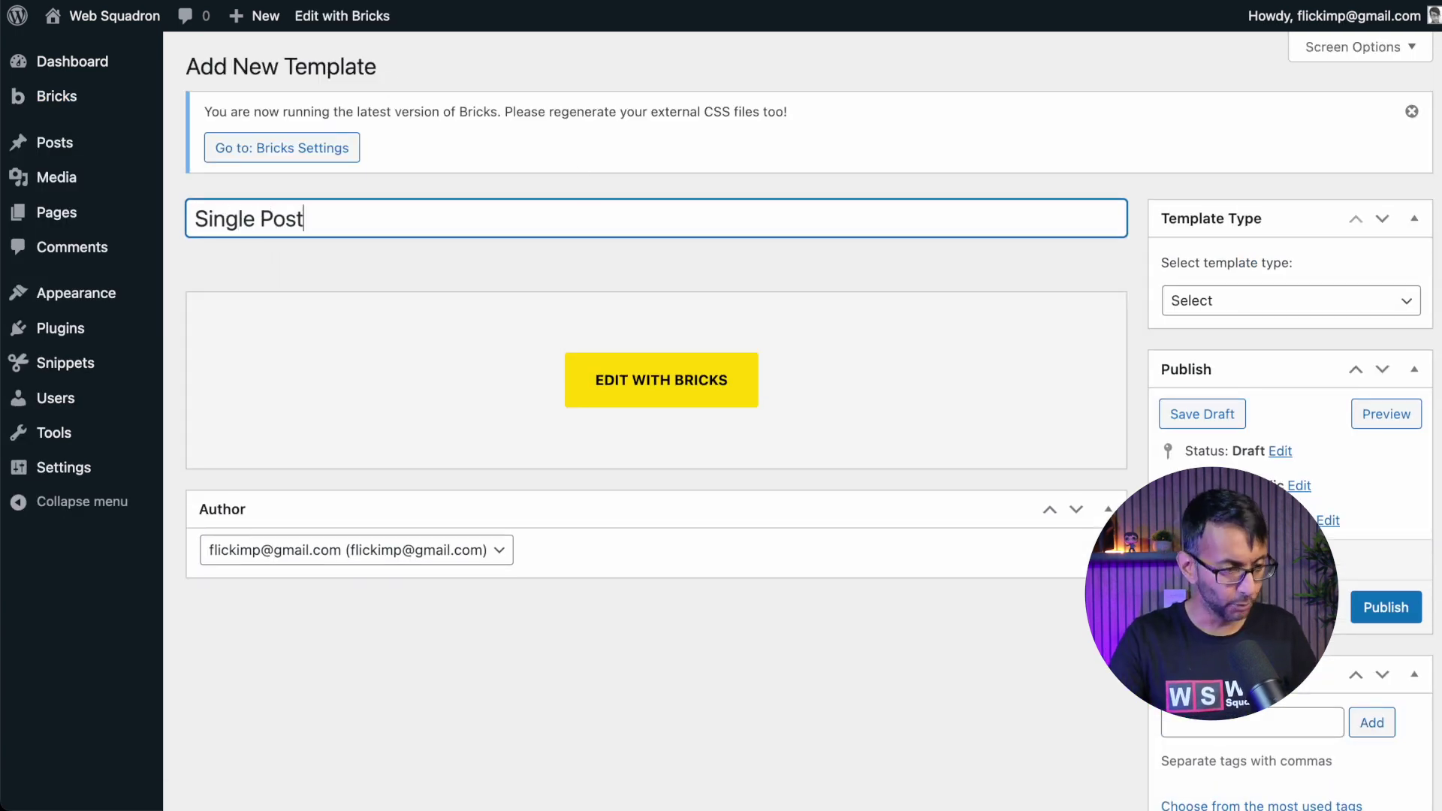
Set the template type to Single, publish it, and open it in Bricks.
left_click(1241, 304)
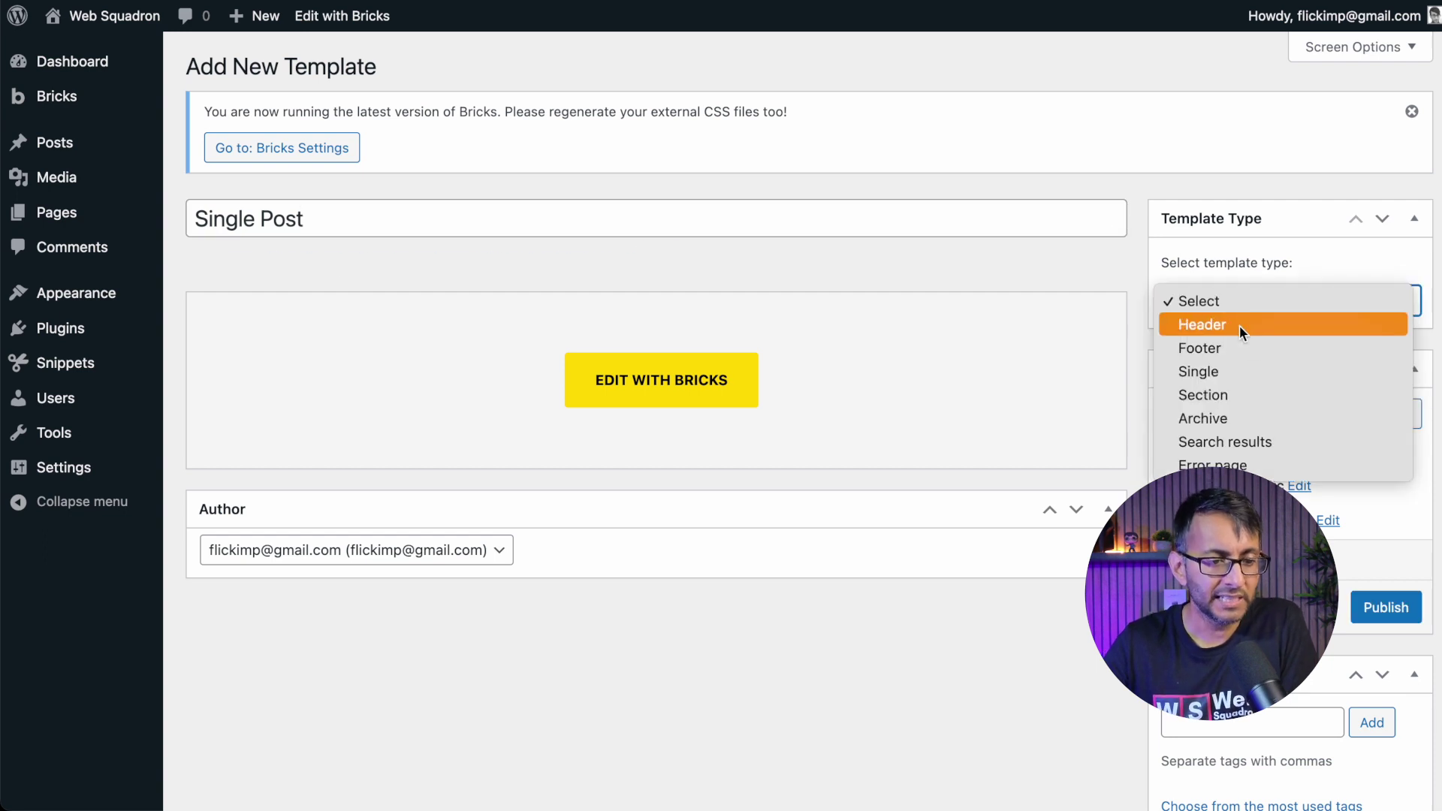
left_click(1234, 376)
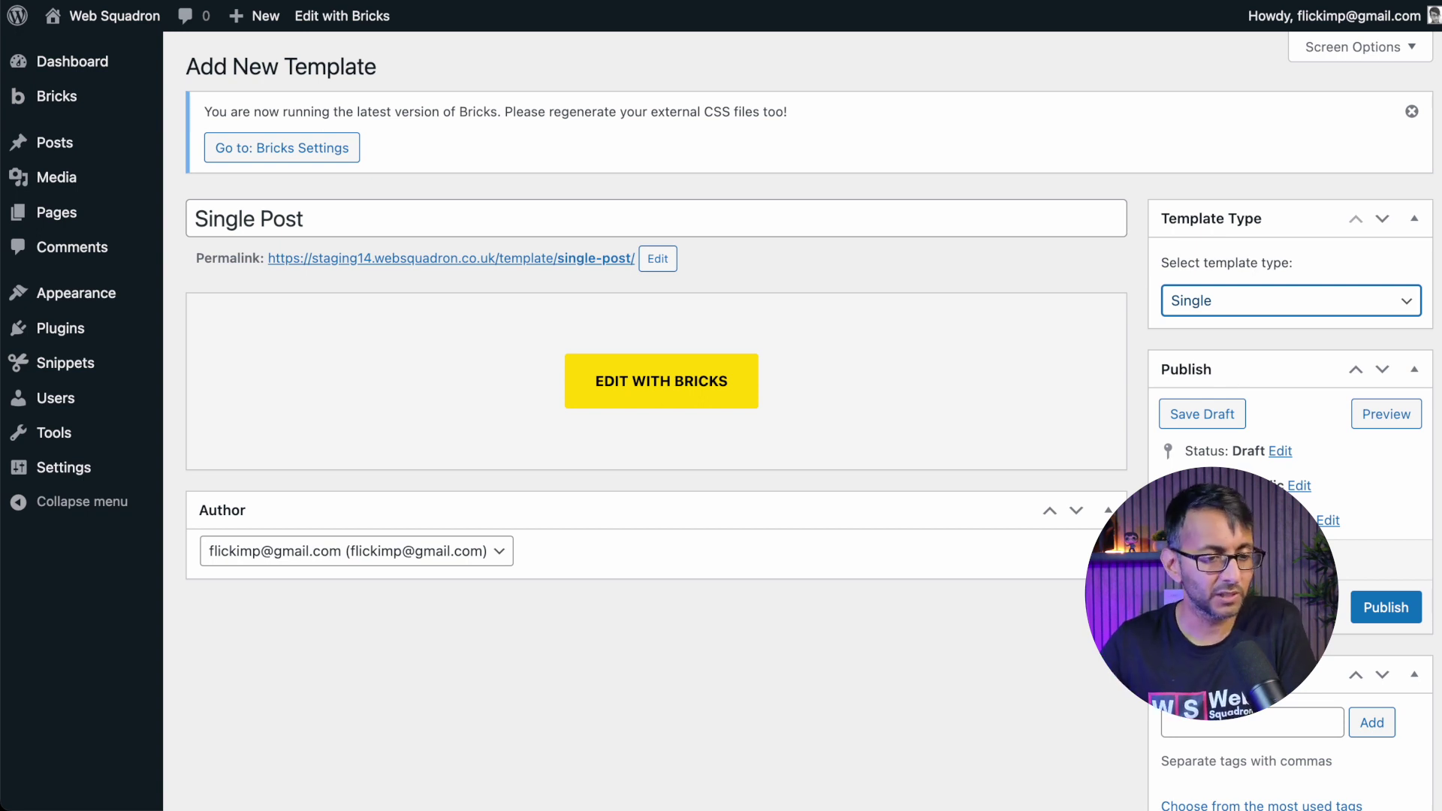
left_click(1385, 608)
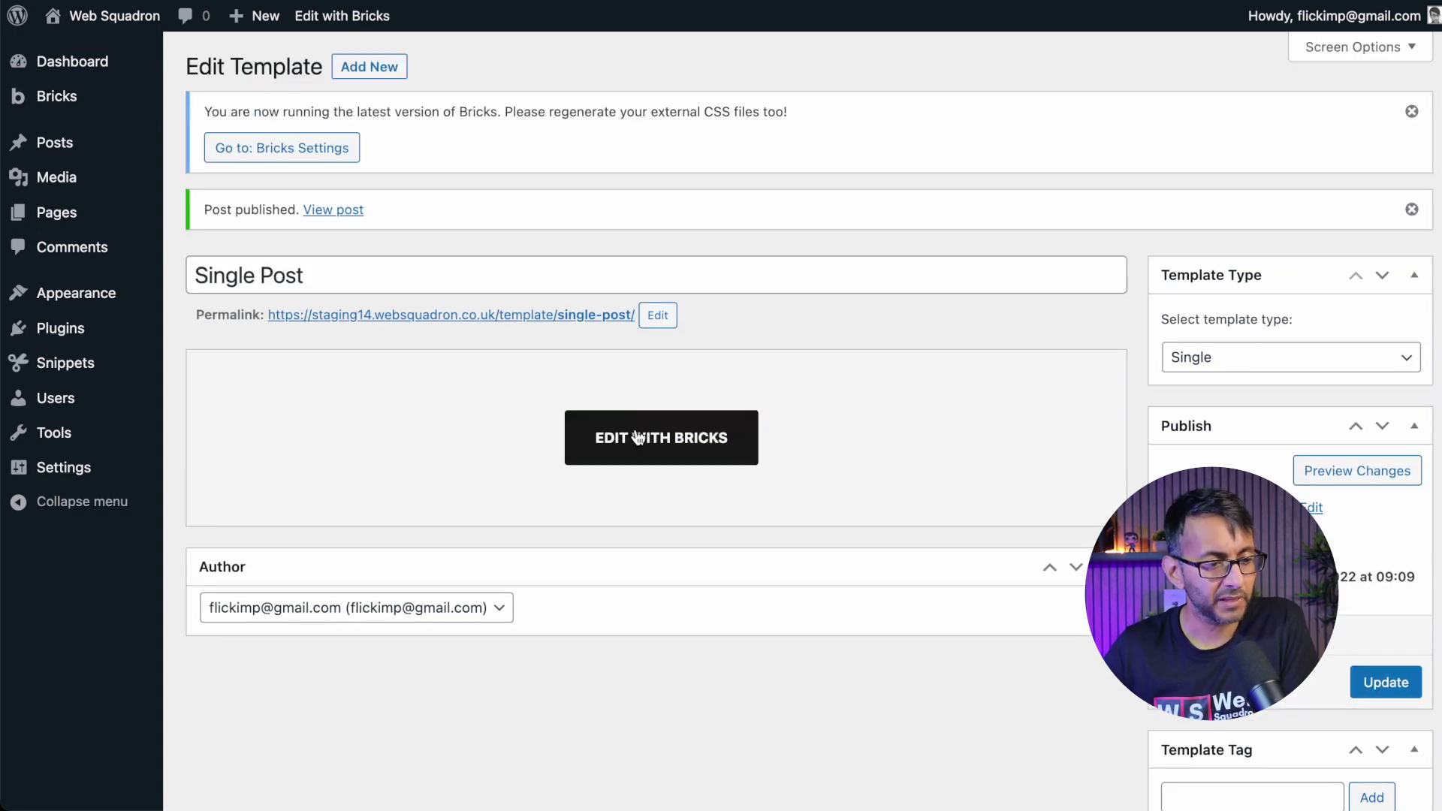
left_click(638, 432)
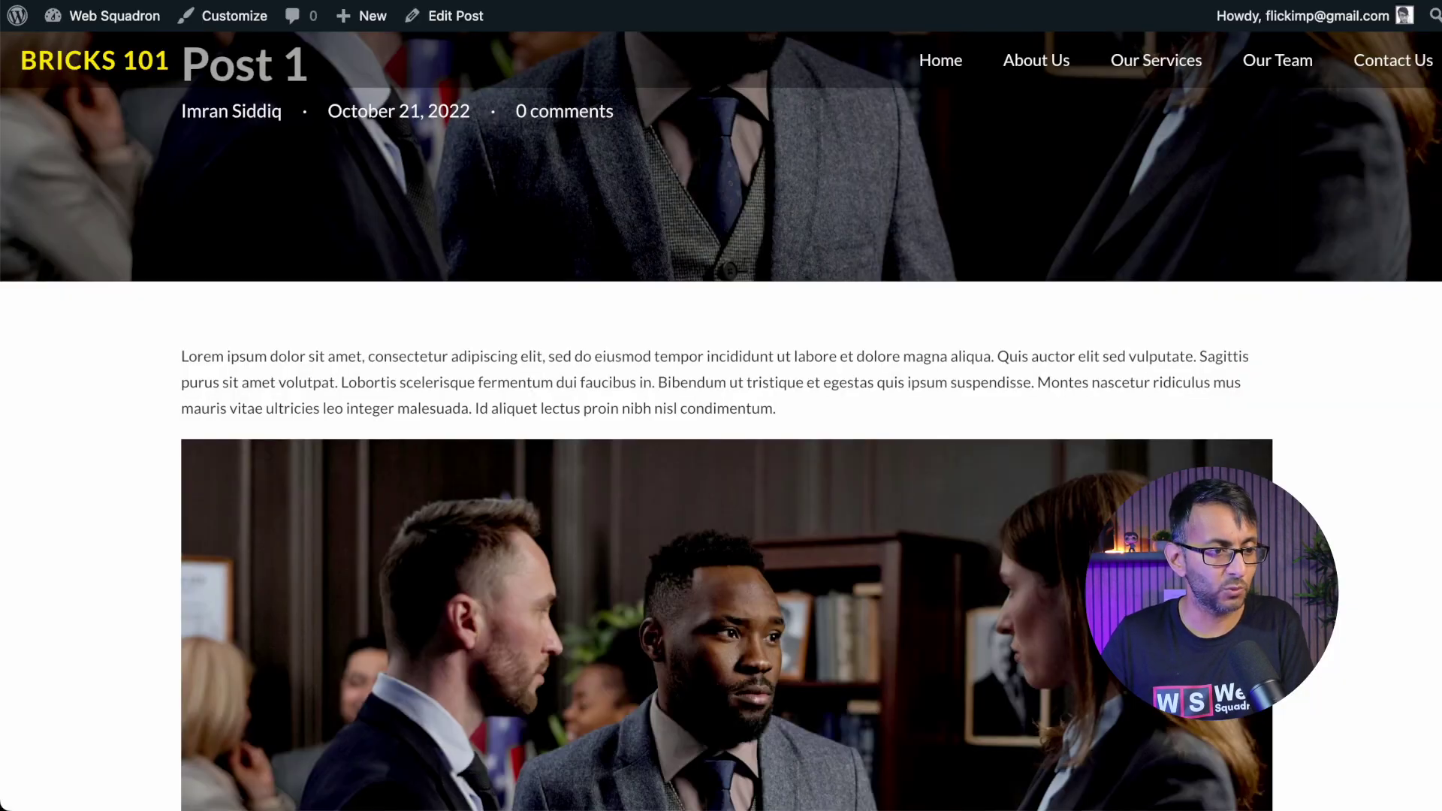
scroll(487, 319, "up", 3)
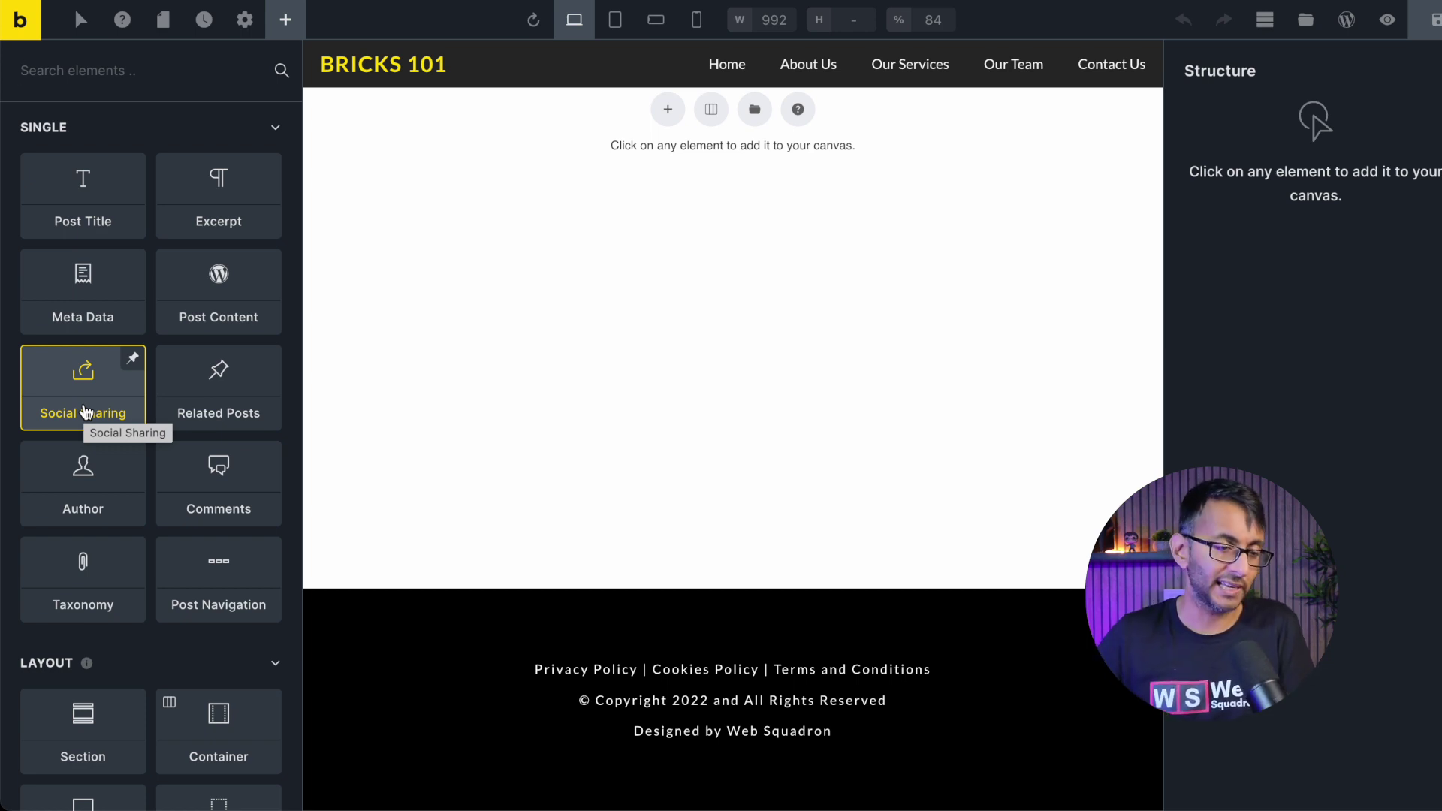
Add a Section with a Container and set the container width to 1000.
left_click(85, 410)
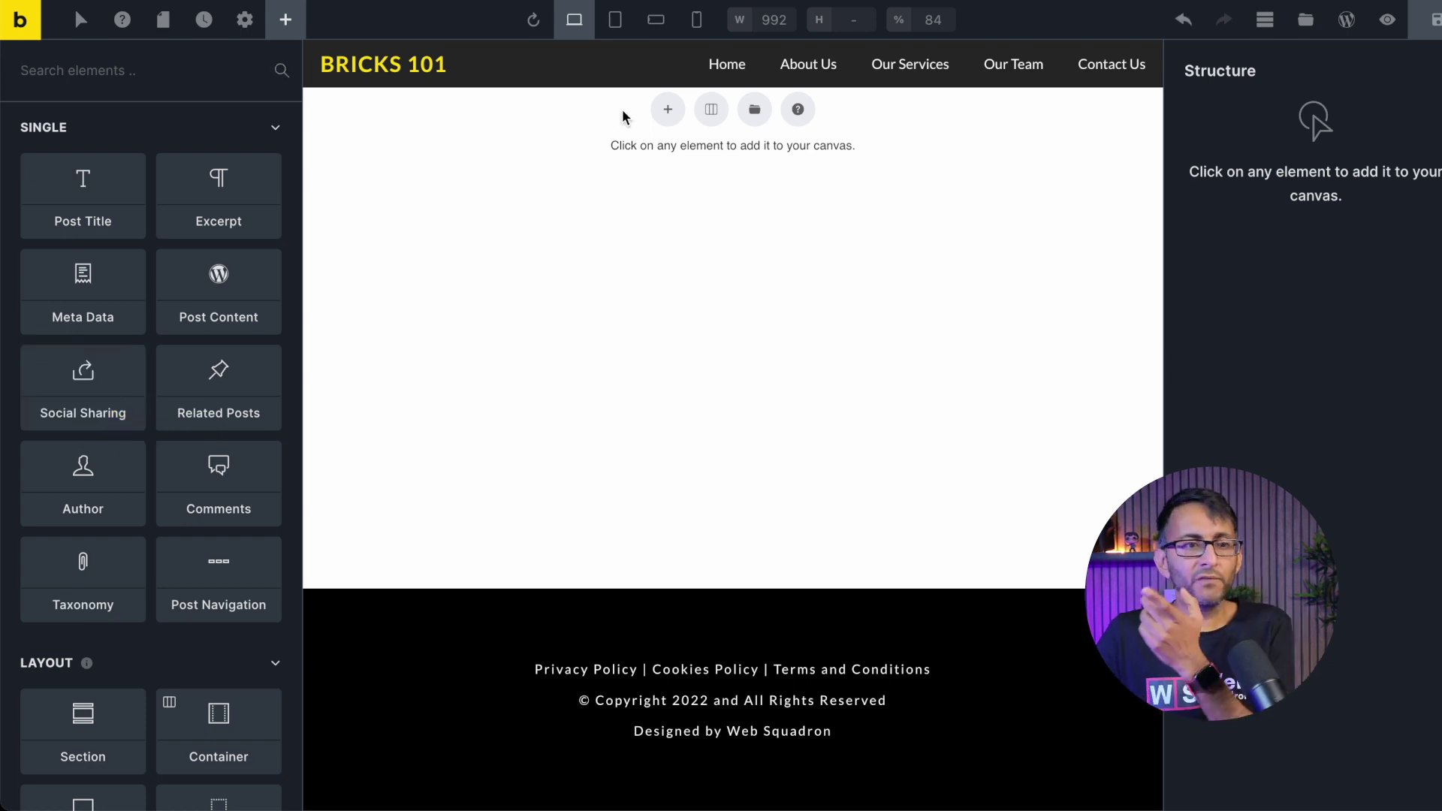
left_click(668, 109)
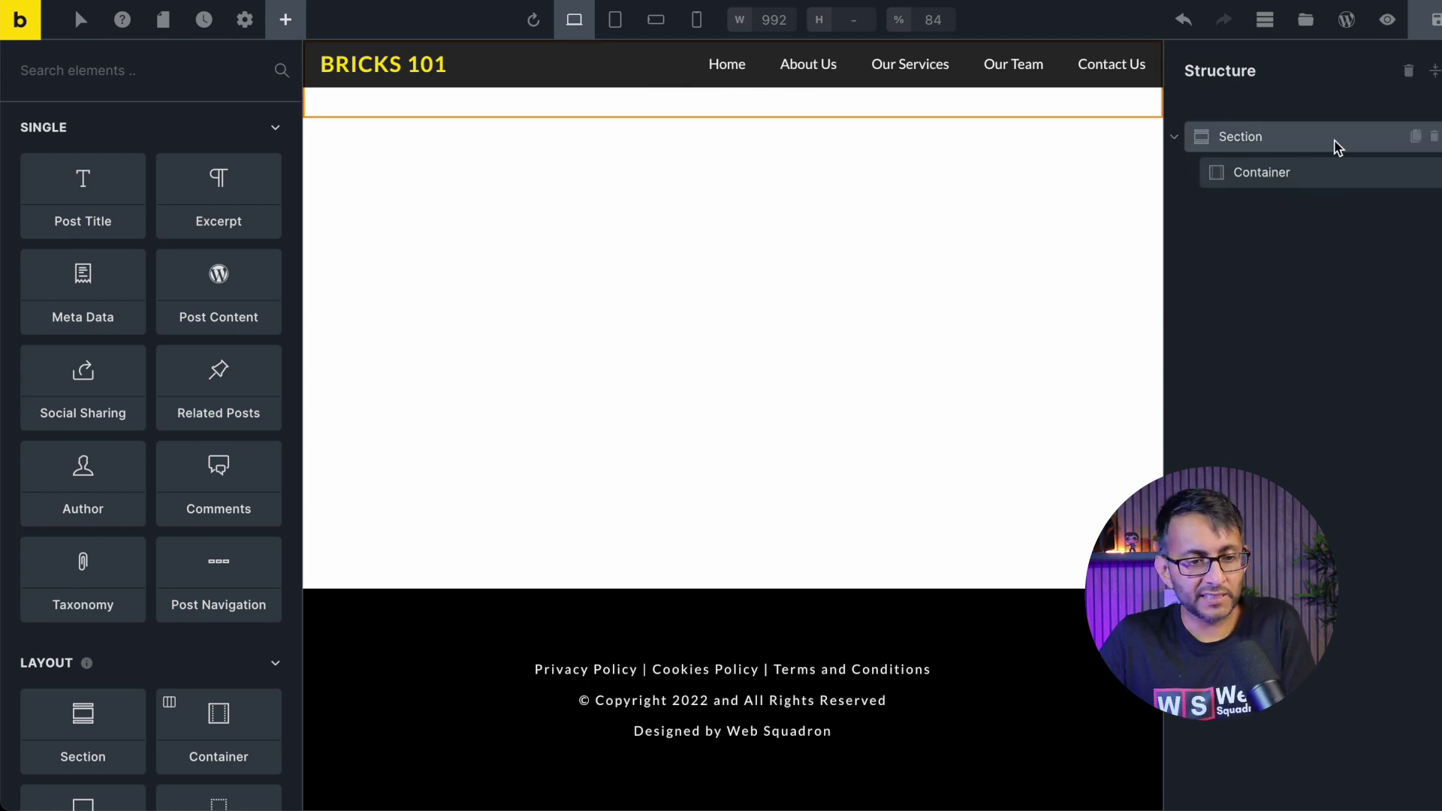
left_click(1327, 169)
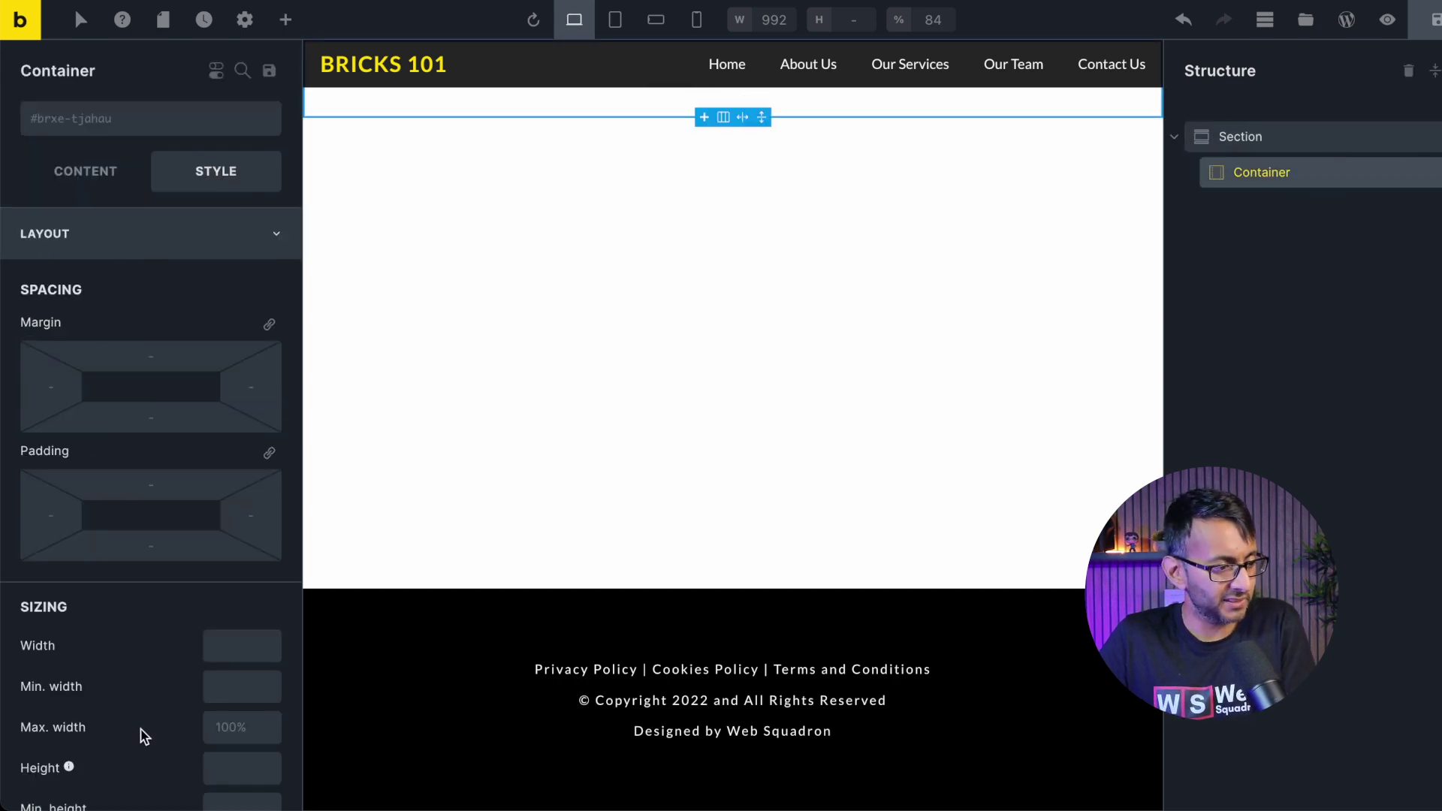
left_click(211, 637)
type("1000")
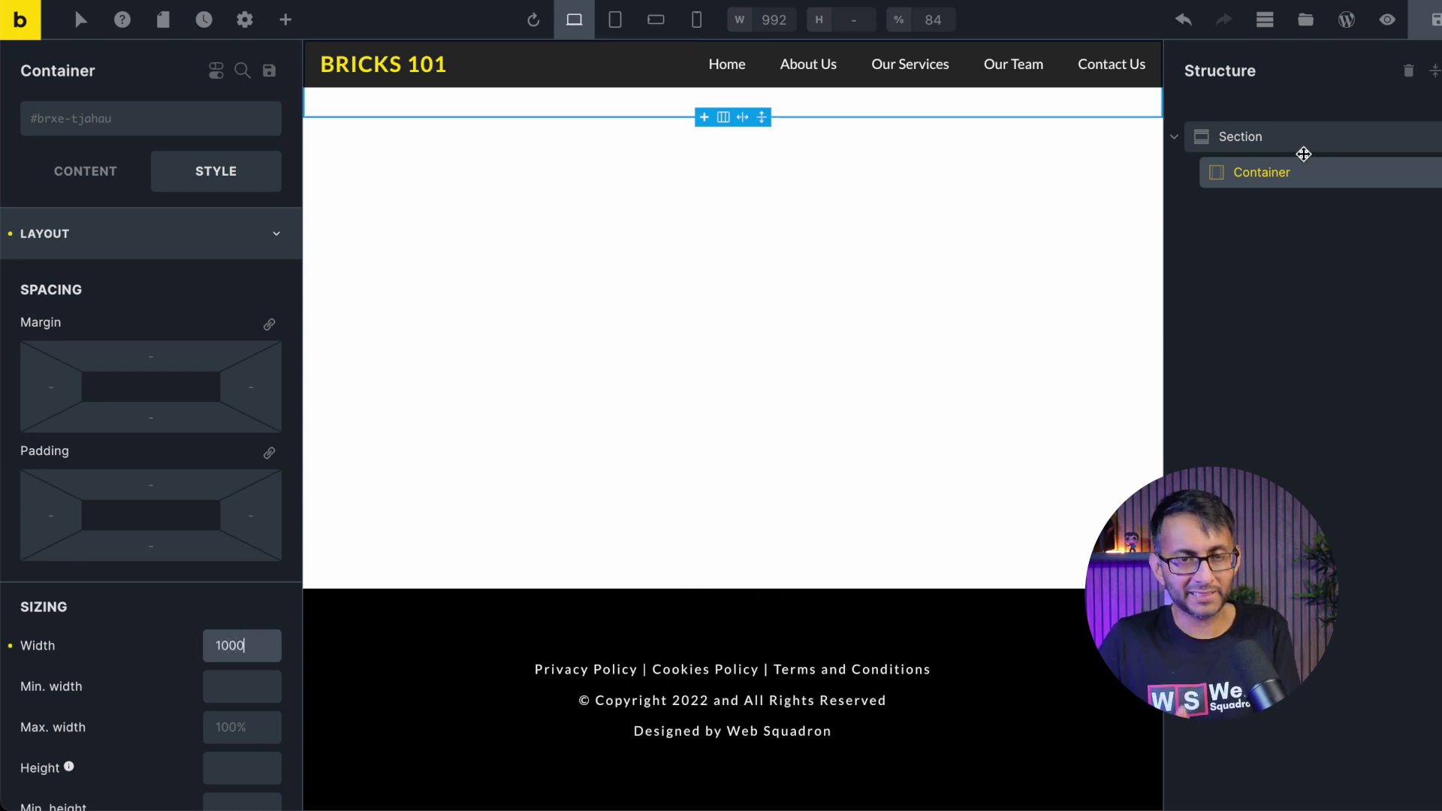
Select the Section and bring up its Background settings.
left_click(1318, 145)
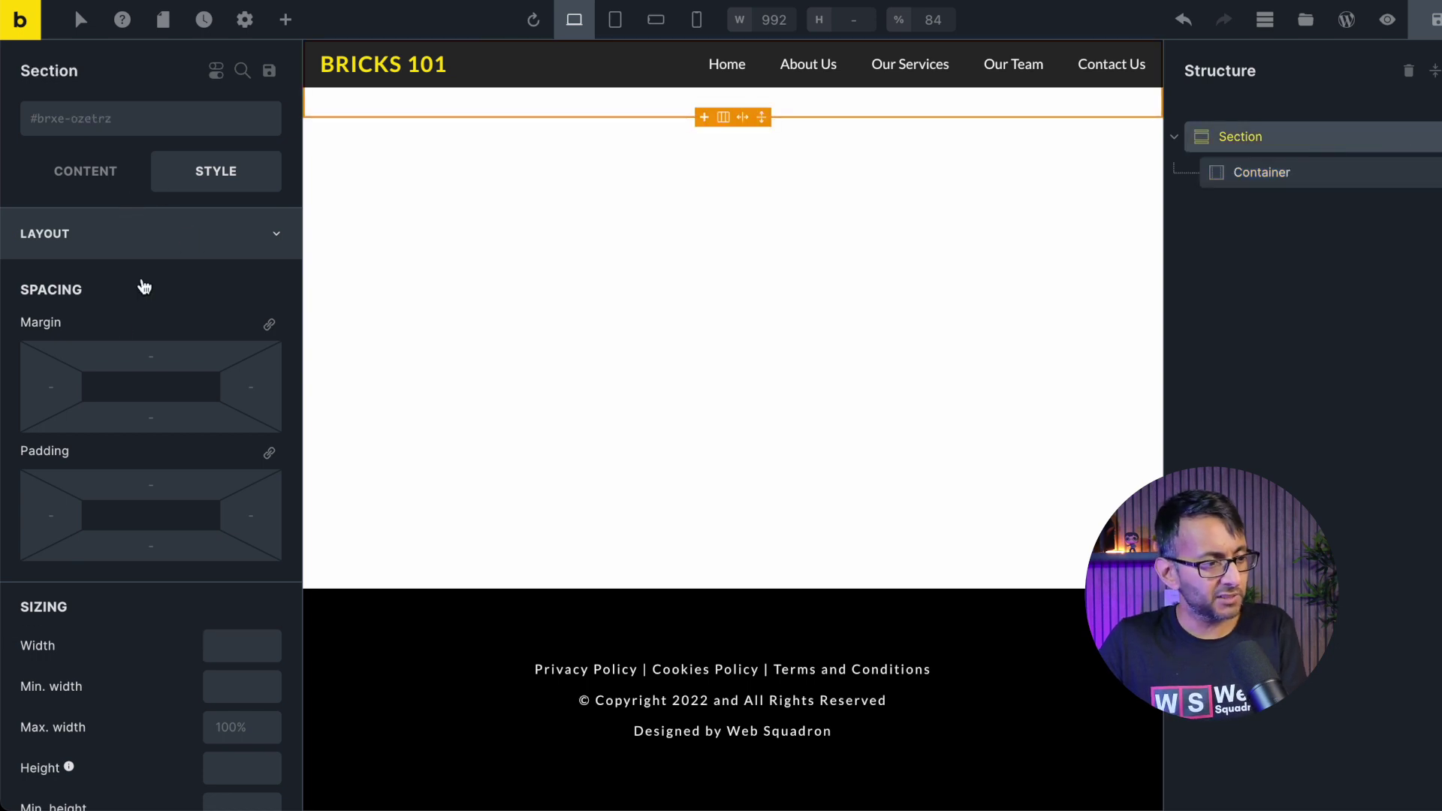
left_click(235, 245)
left_click(218, 337)
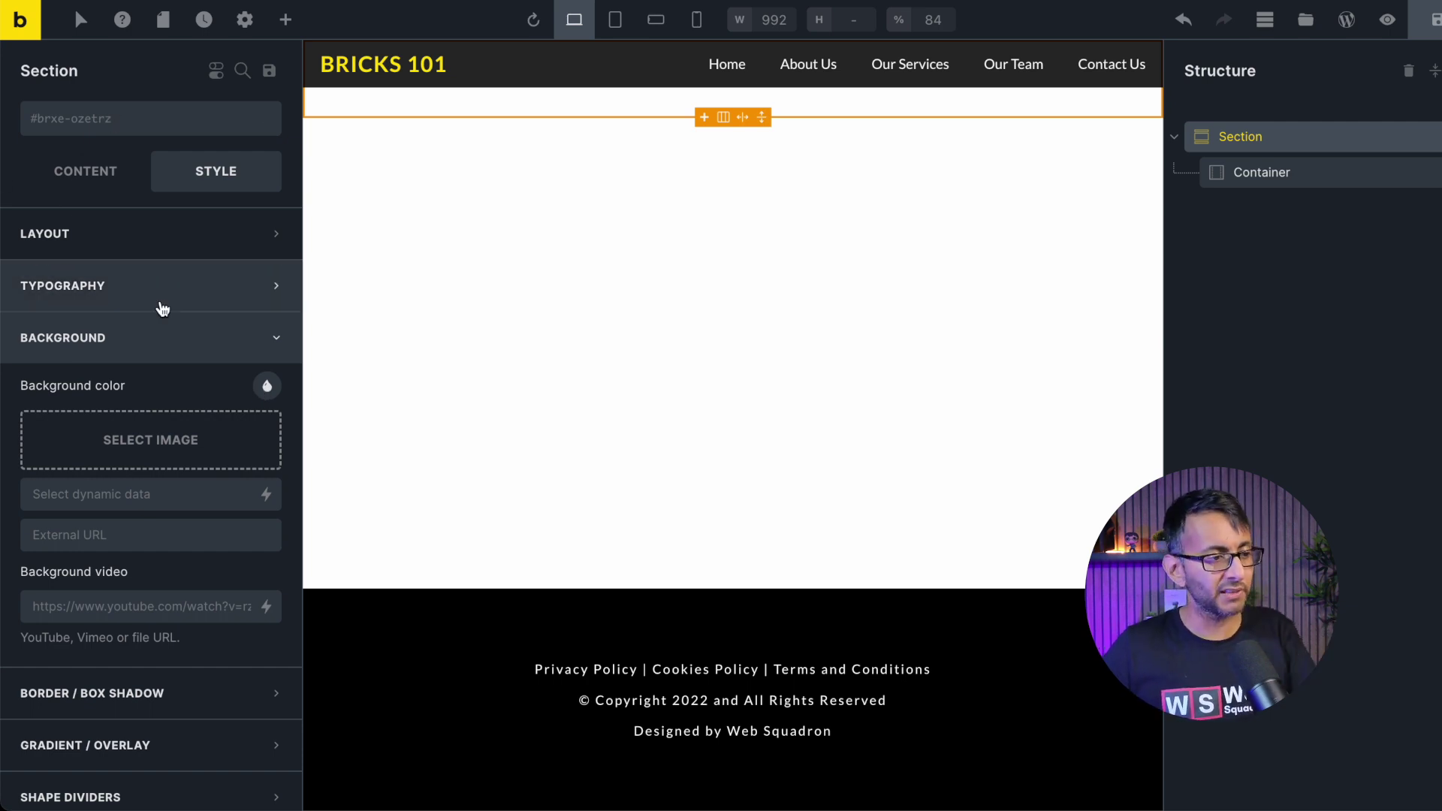
Set the dark patterned image from the media library as the section background.
left_click(183, 460)
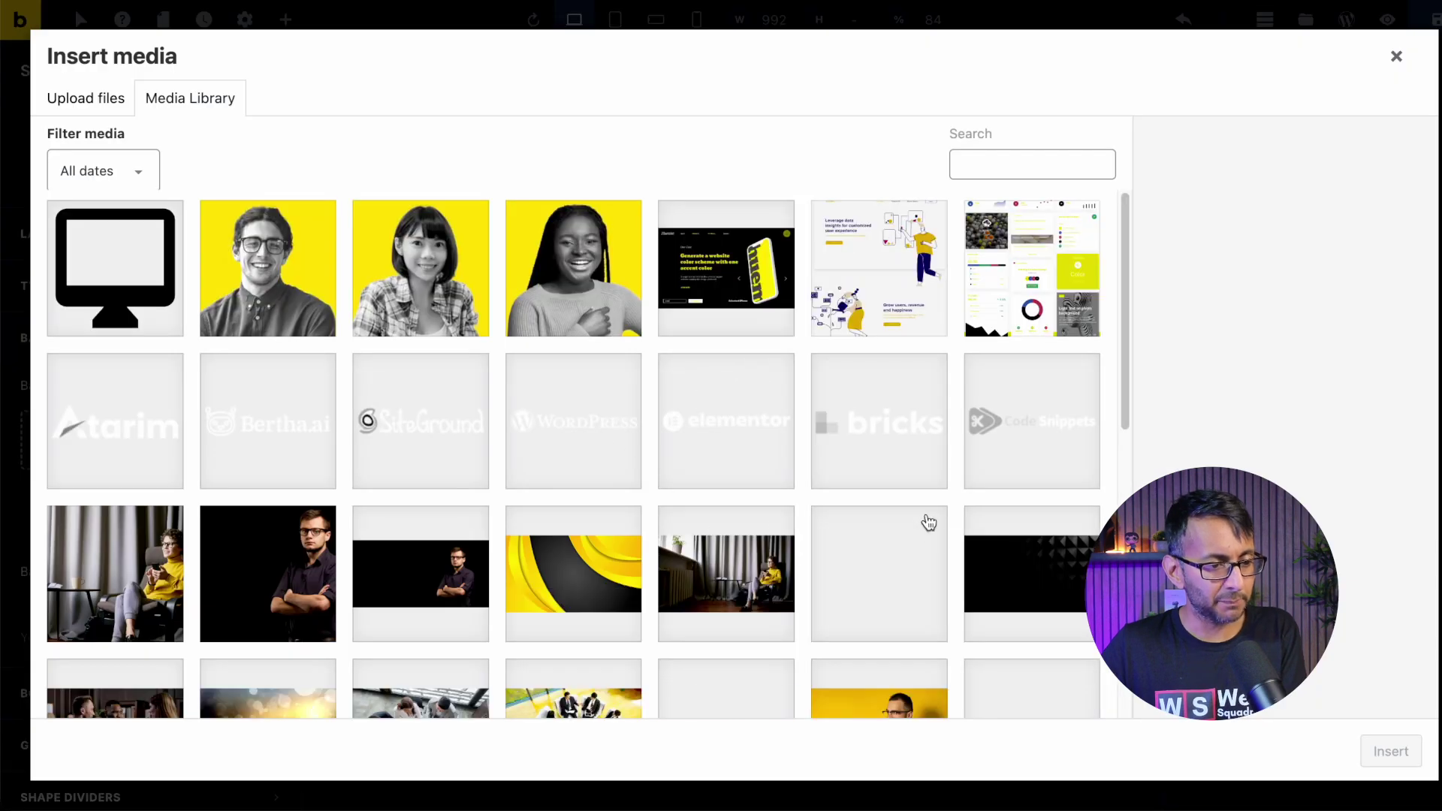
left_click(1023, 577)
left_click(1390, 751)
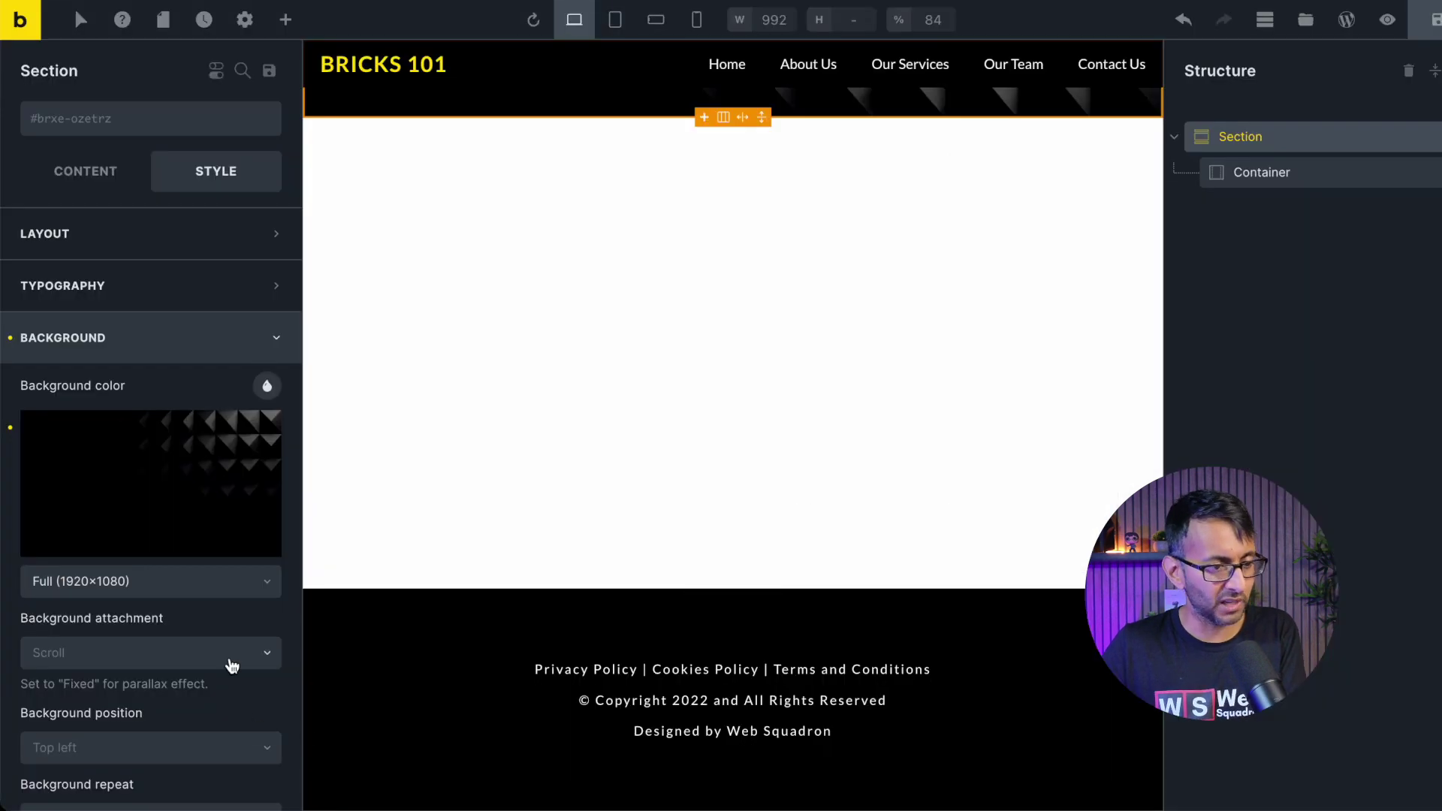
Set the background to Scroll attachment, Center center, No repeat and Cover size.
left_click(136, 654)
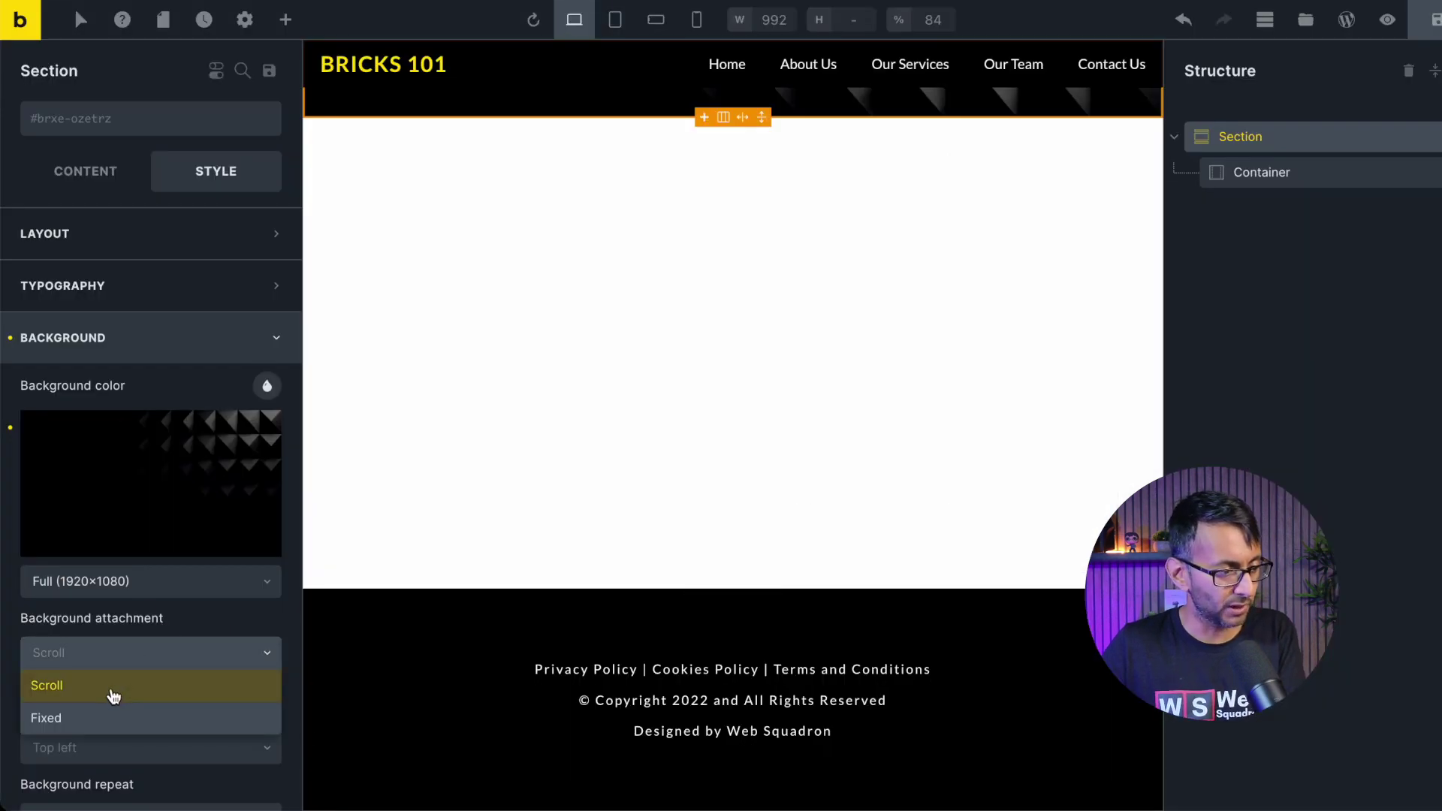
left_click(120, 698)
scroll(125, 706, "down", 3)
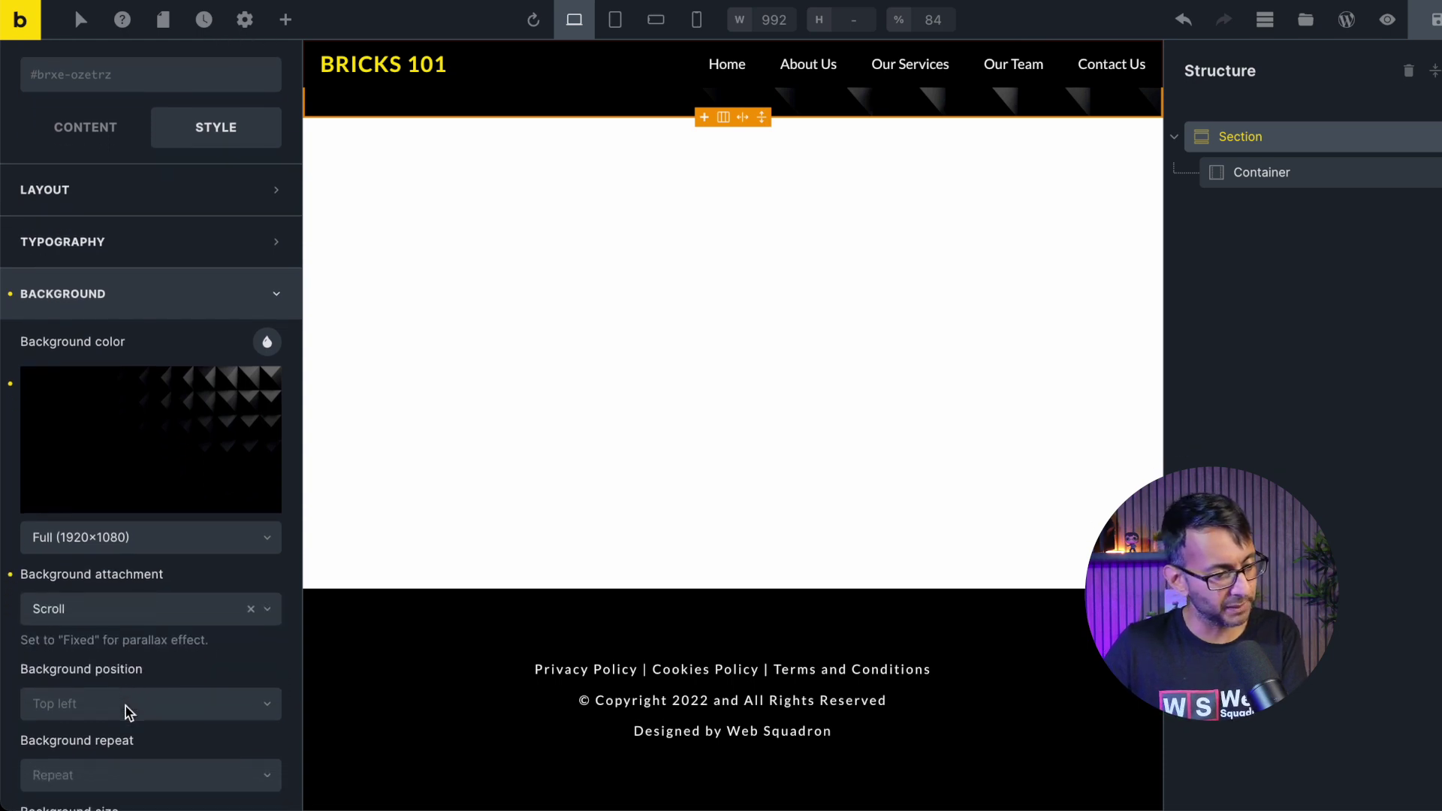
left_click(137, 652)
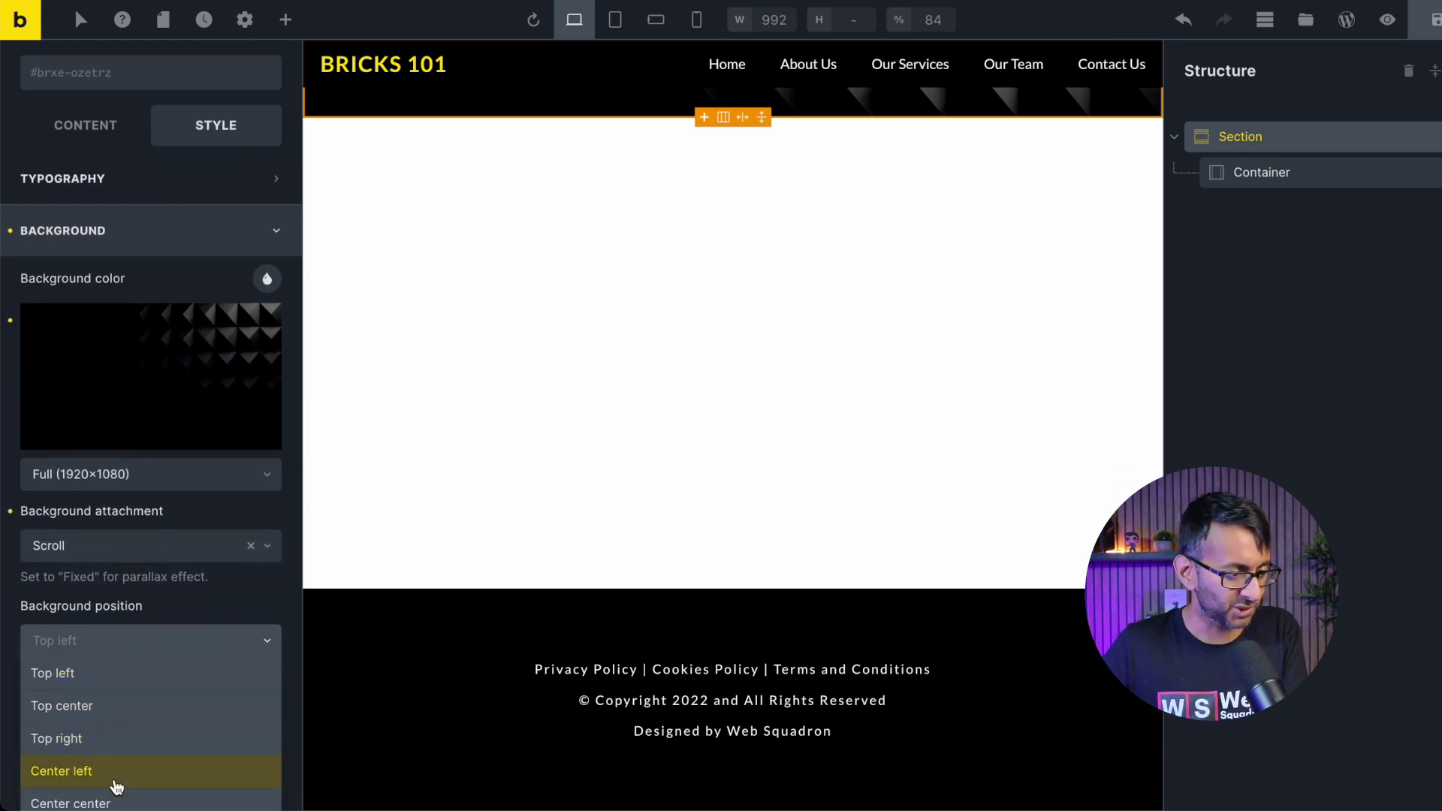
left_click(120, 803)
scroll(159, 688, "down", 3)
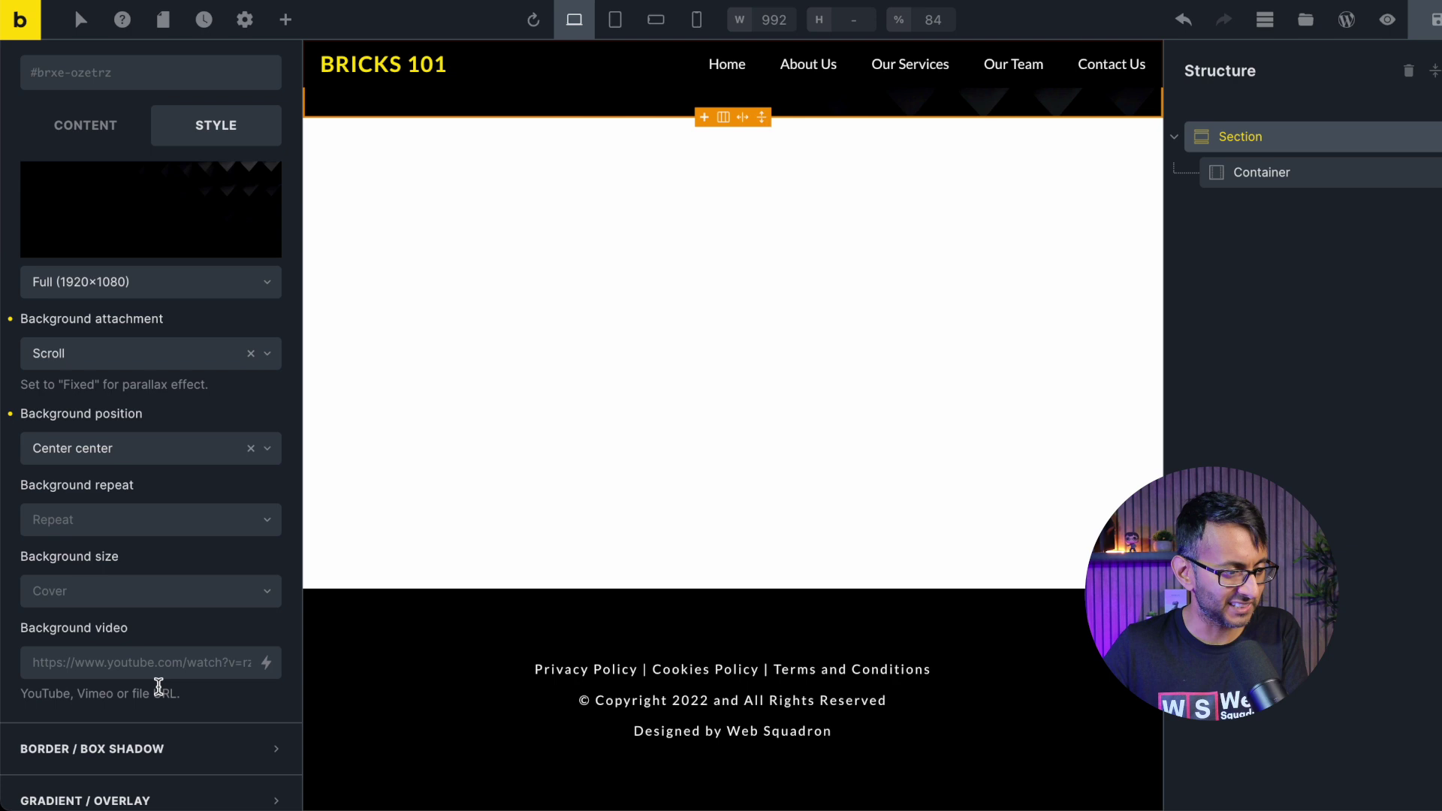
left_click(122, 590)
left_click(119, 555)
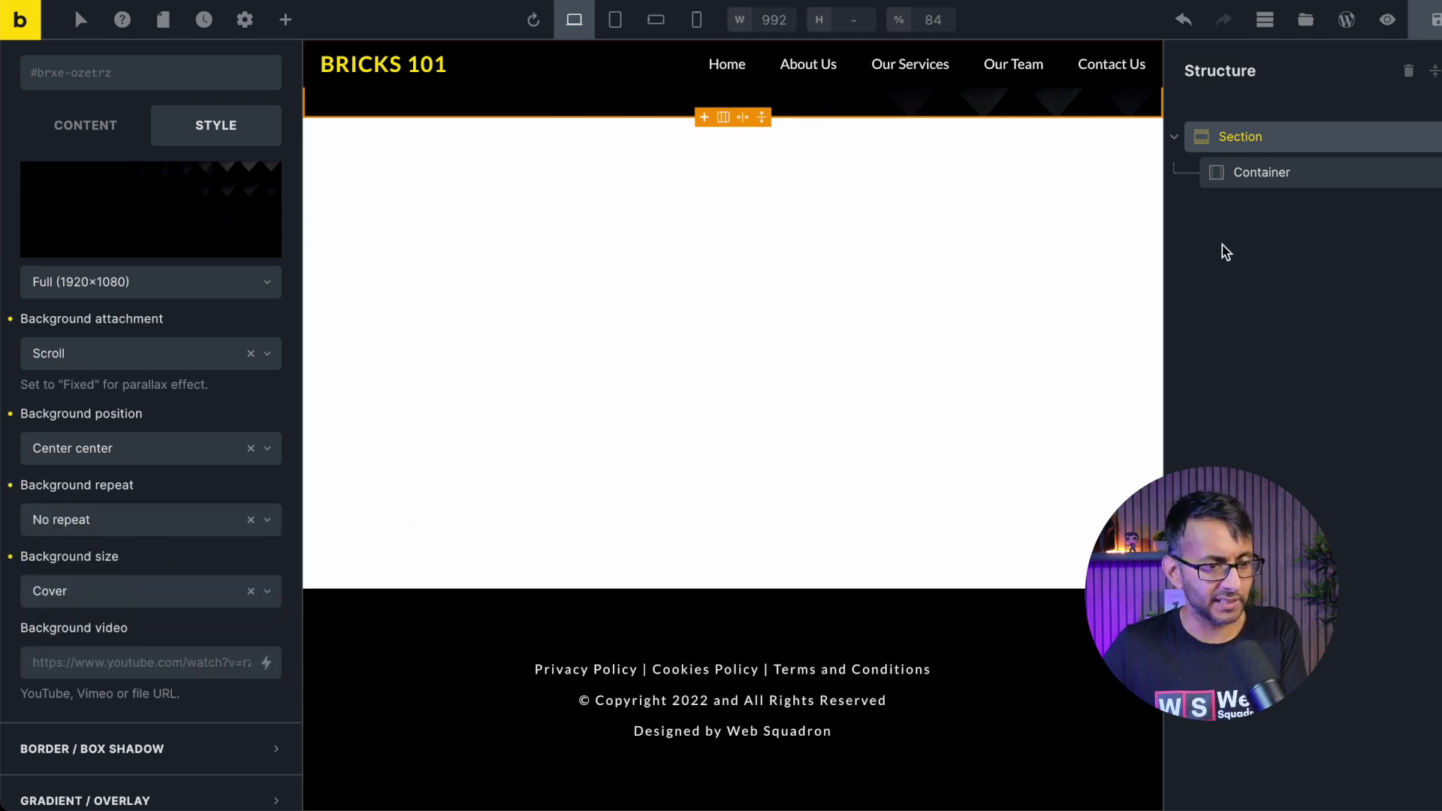
left_click(1290, 179)
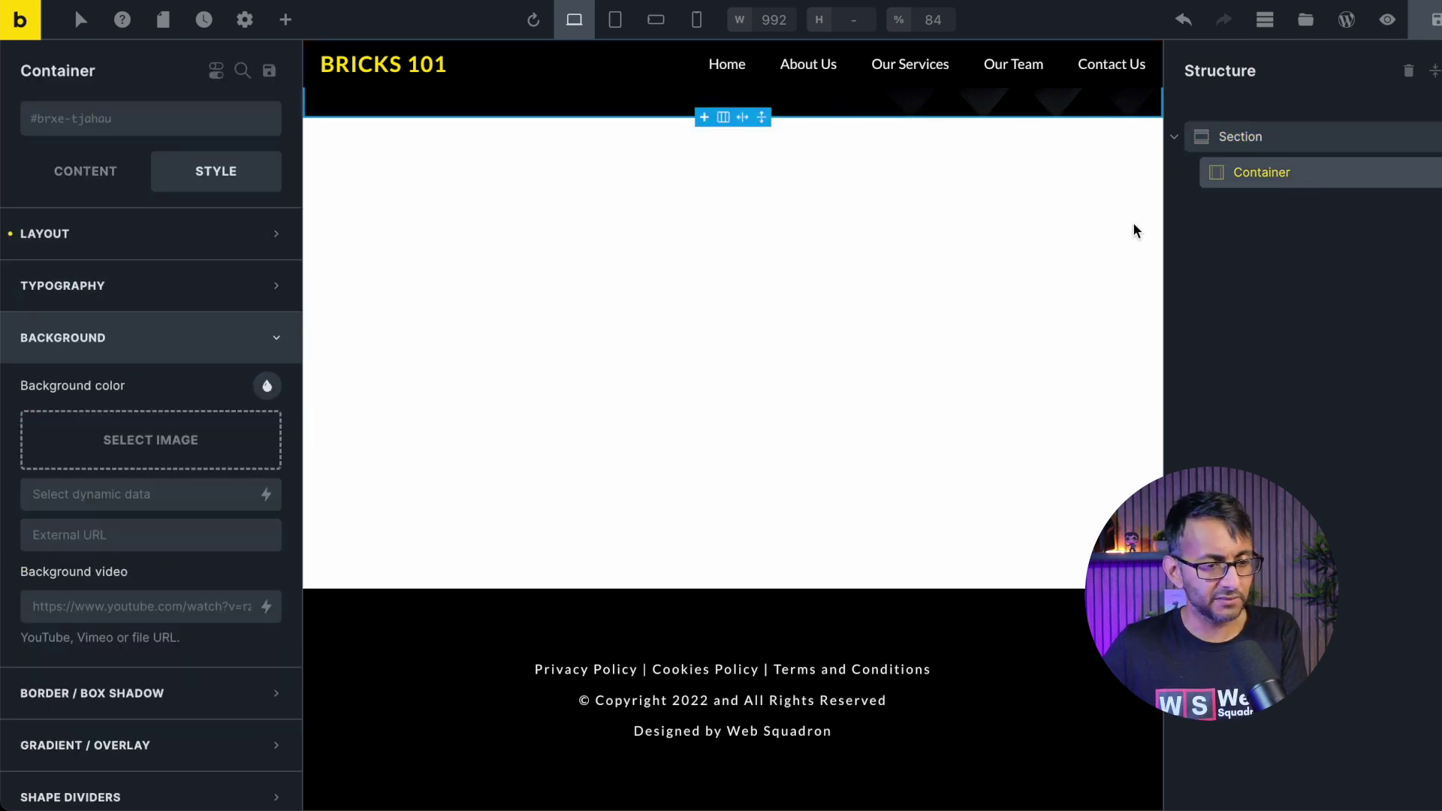
Add a Post Title element into the hero section's Container.
left_click(289, 21)
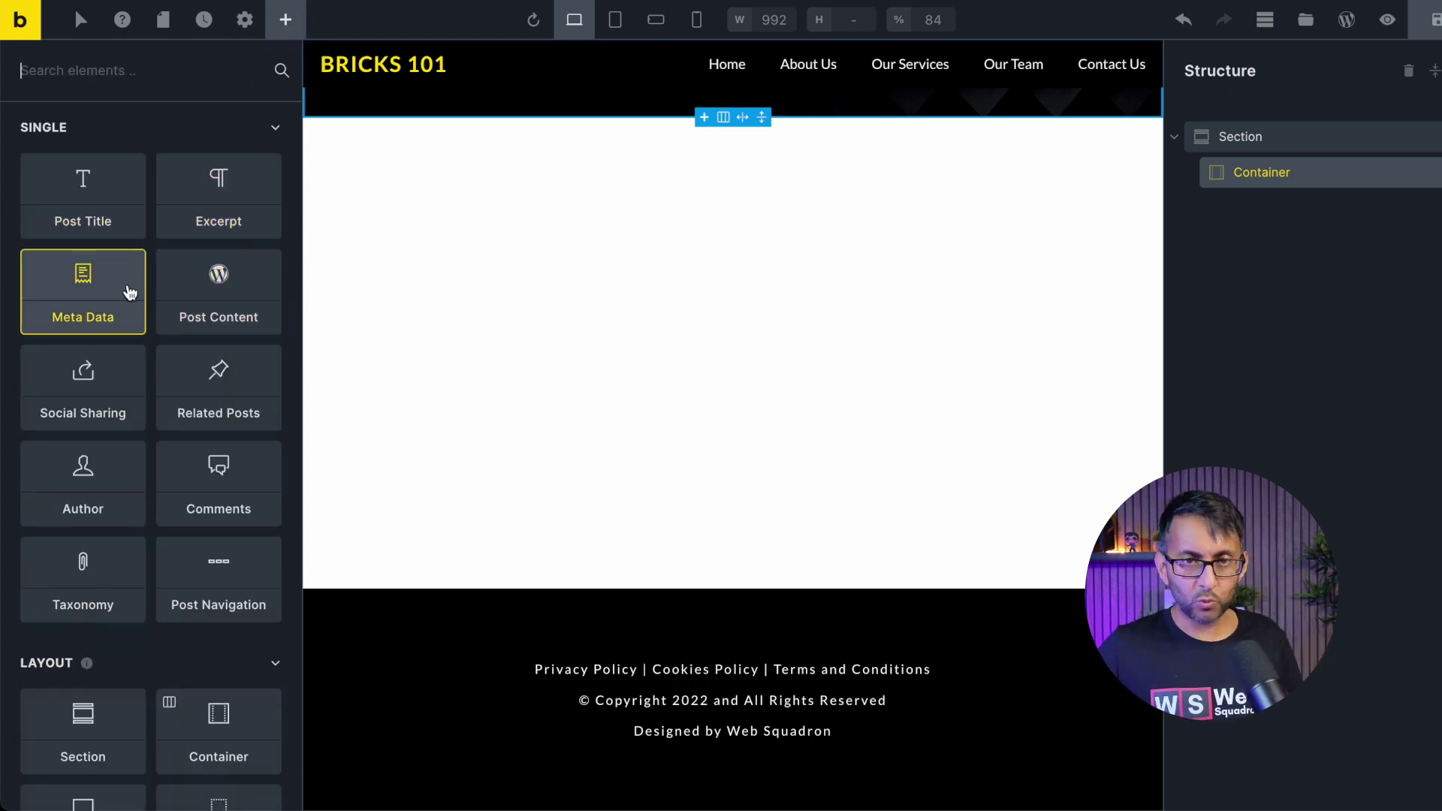
left_click(94, 184)
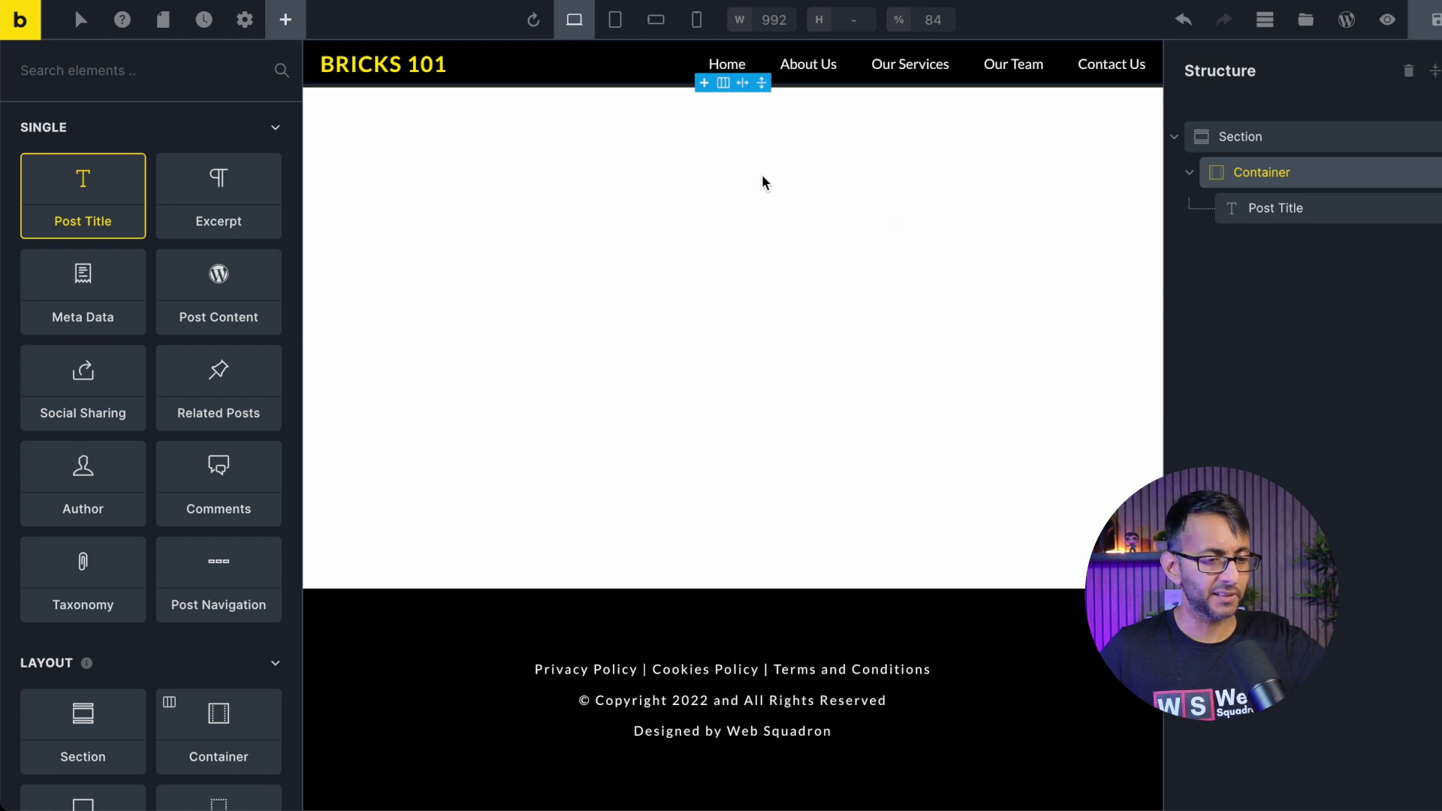
Give the hero Section a 50 top margin and 30 top and bottom padding.
left_click(1326, 138)
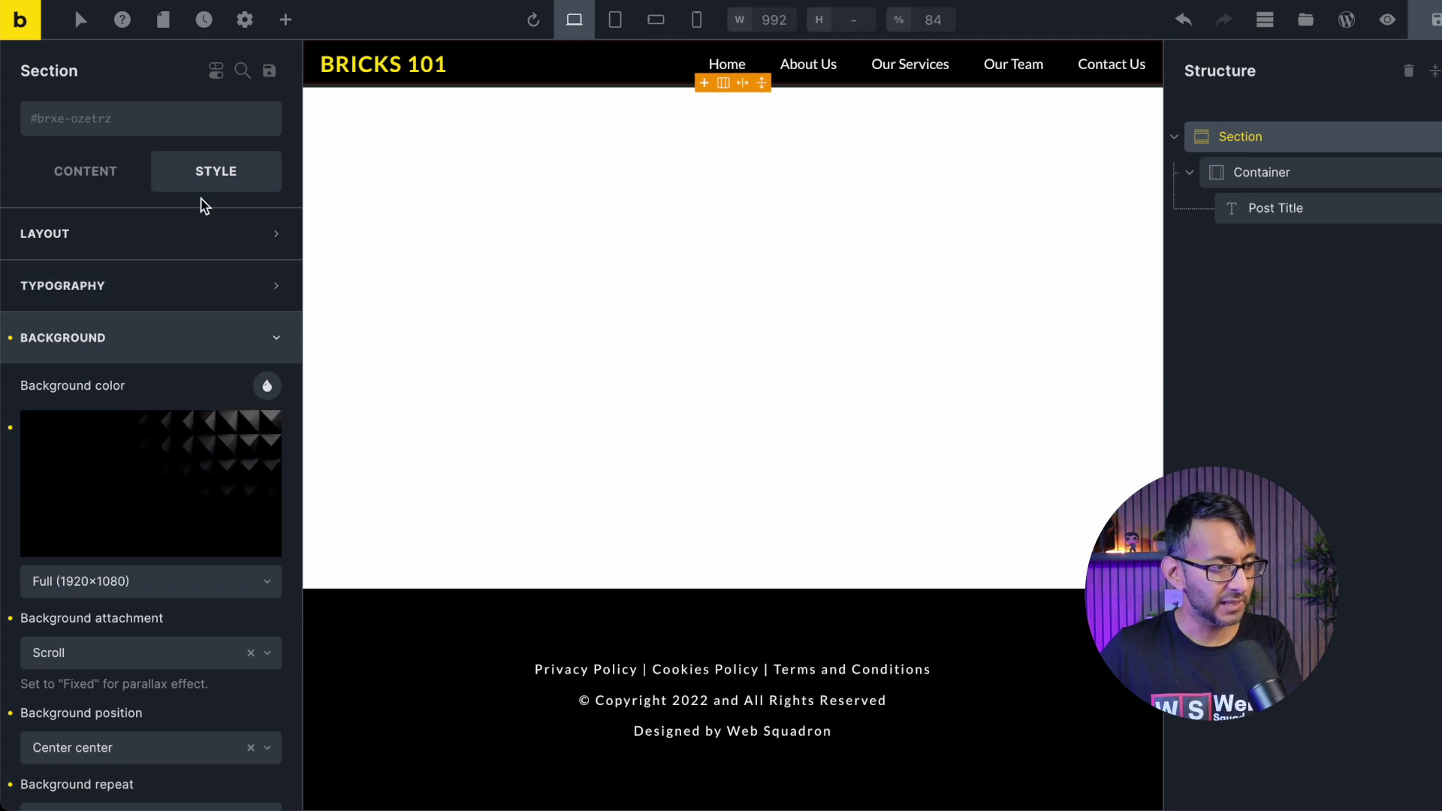
left_click(176, 233)
left_click(155, 368)
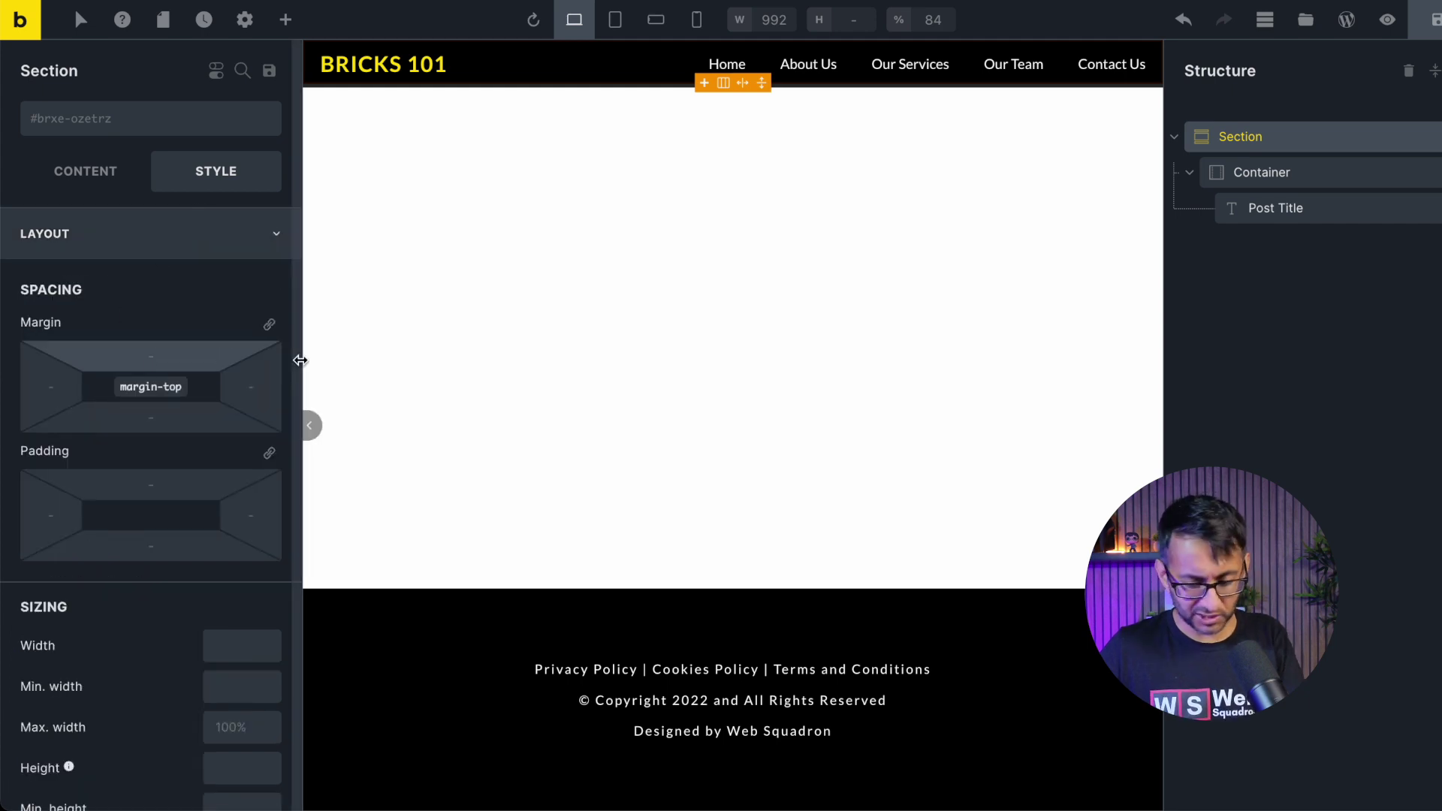
type("50")
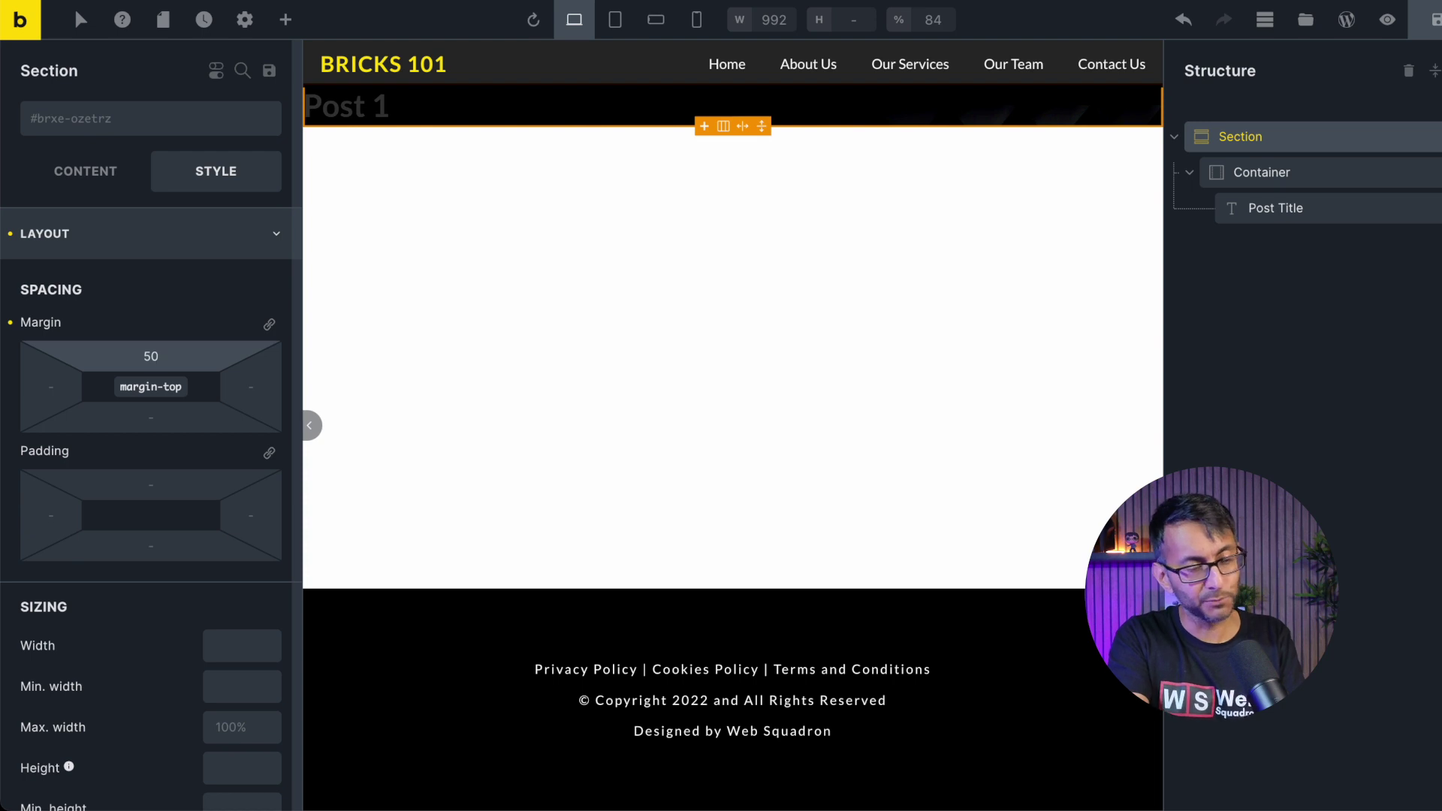
left_click(165, 420)
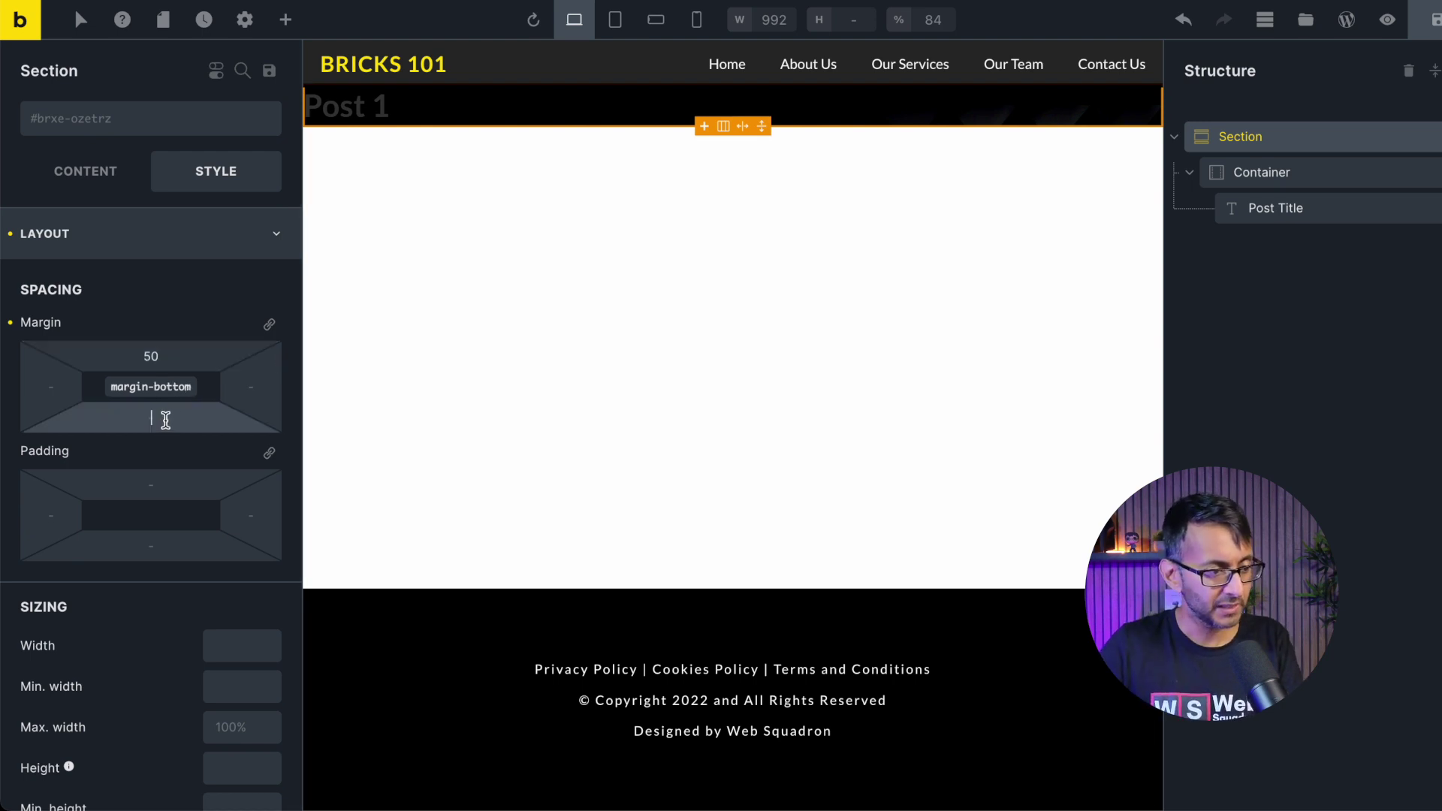
left_click(170, 482)
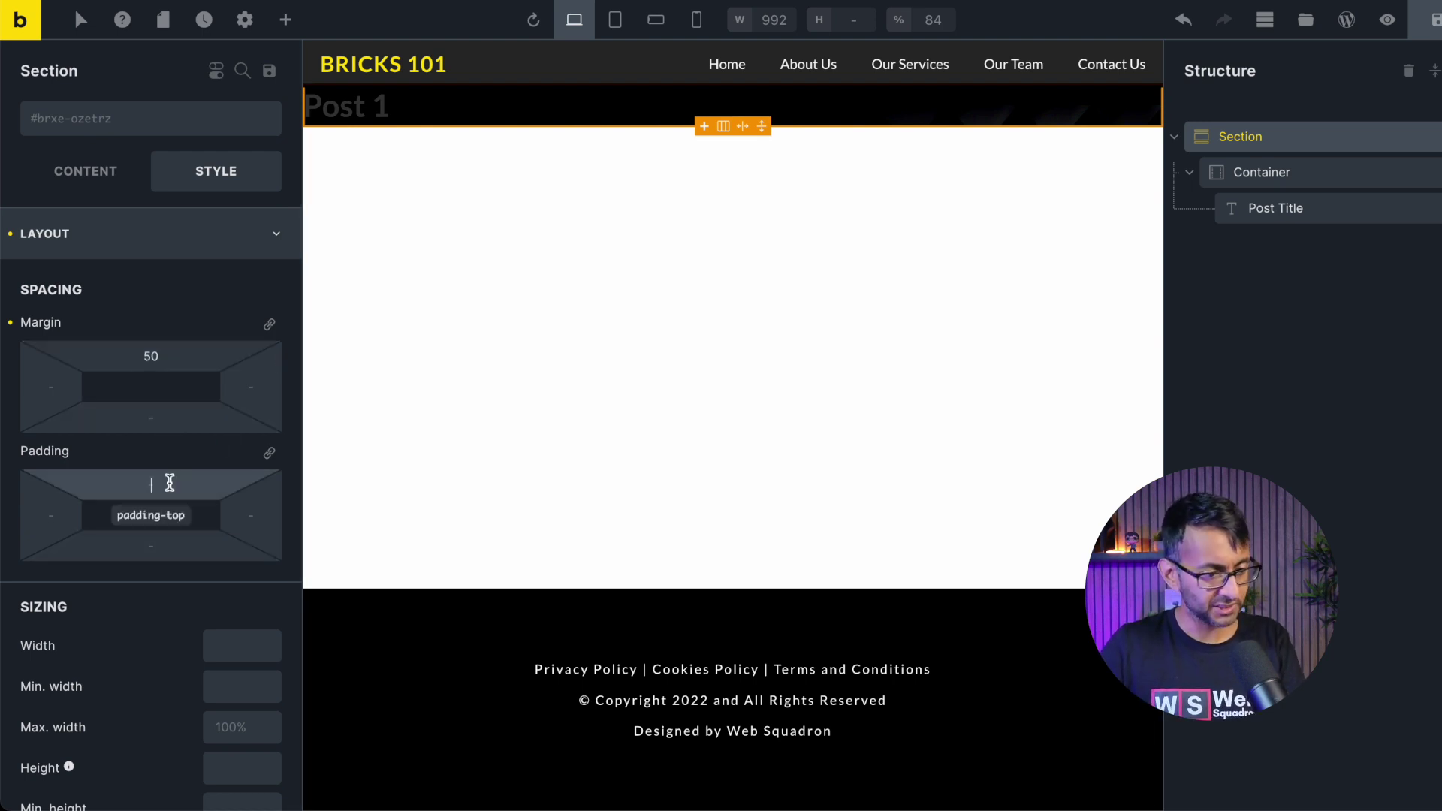
type("30")
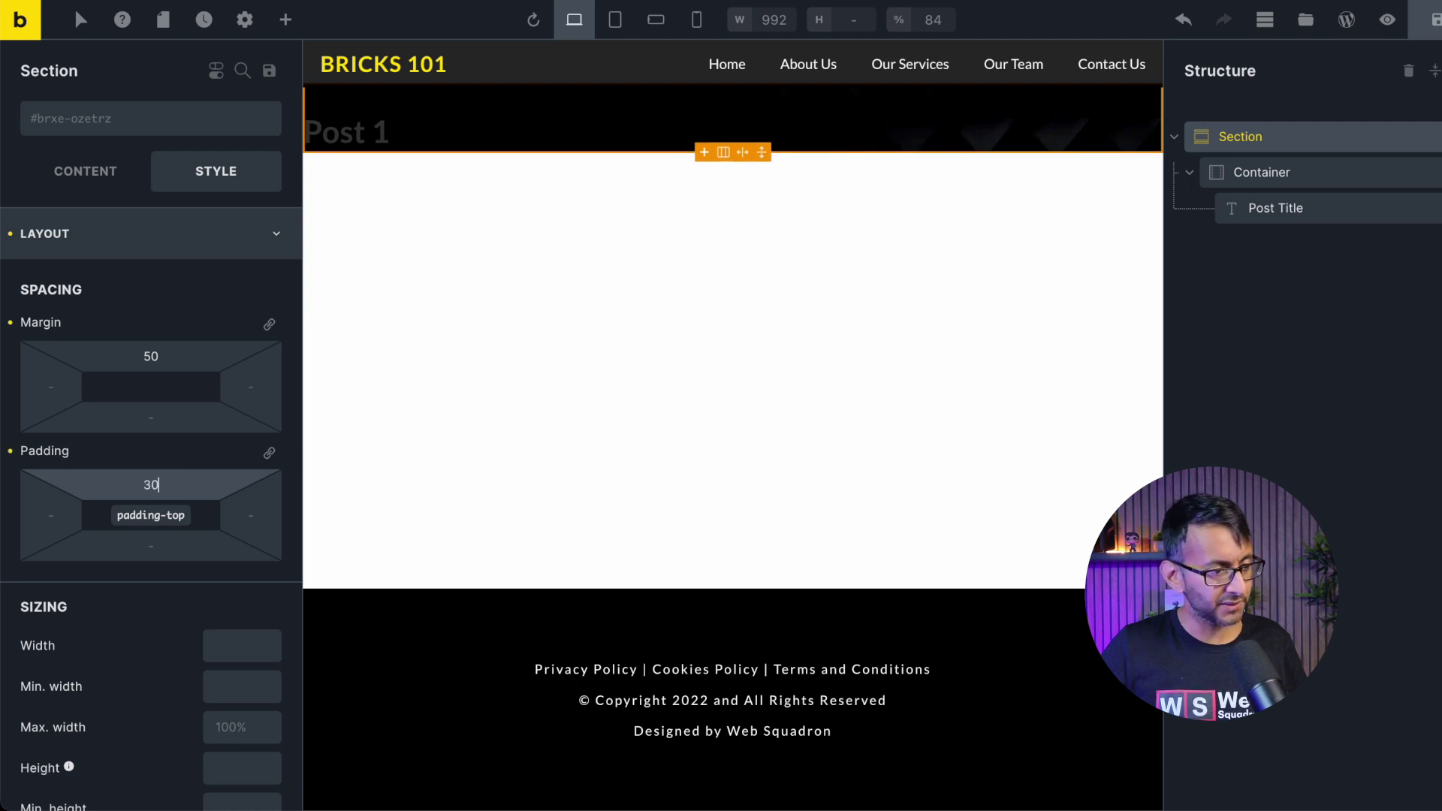
key("Tab")
key("Tab")
type("30")
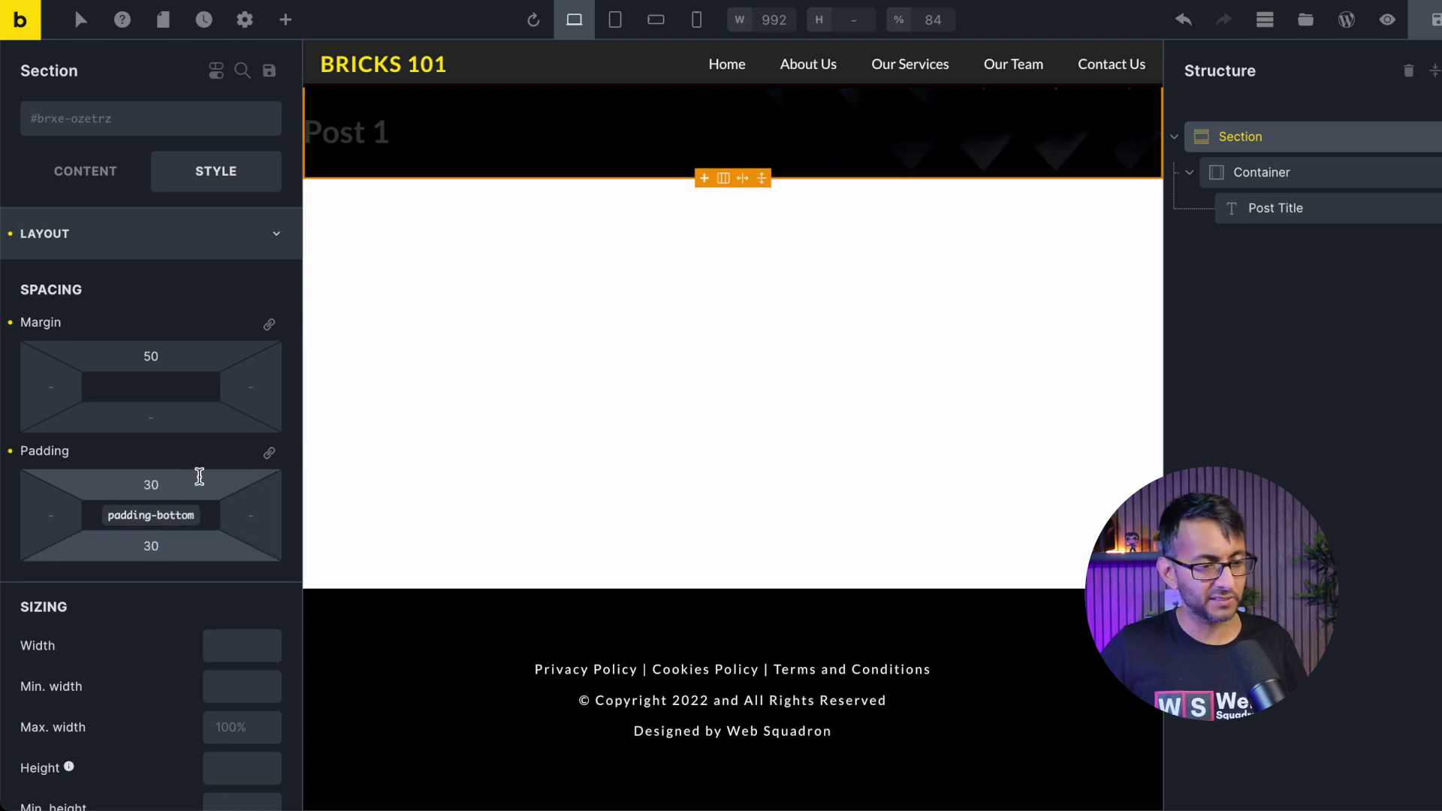
left_click(1336, 178)
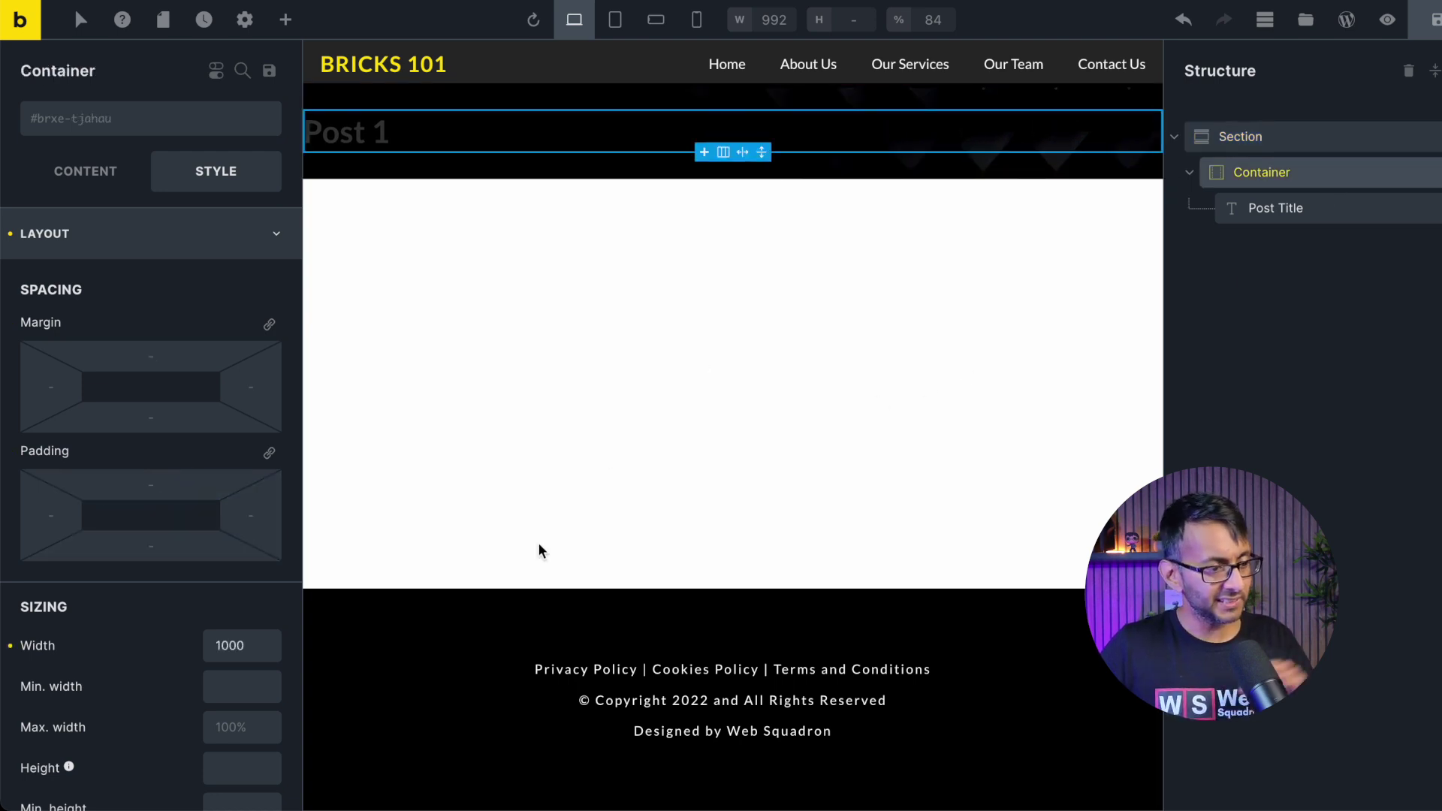
Make the Post Title text colour white (#ffffff) in Typography.
left_click(1324, 224)
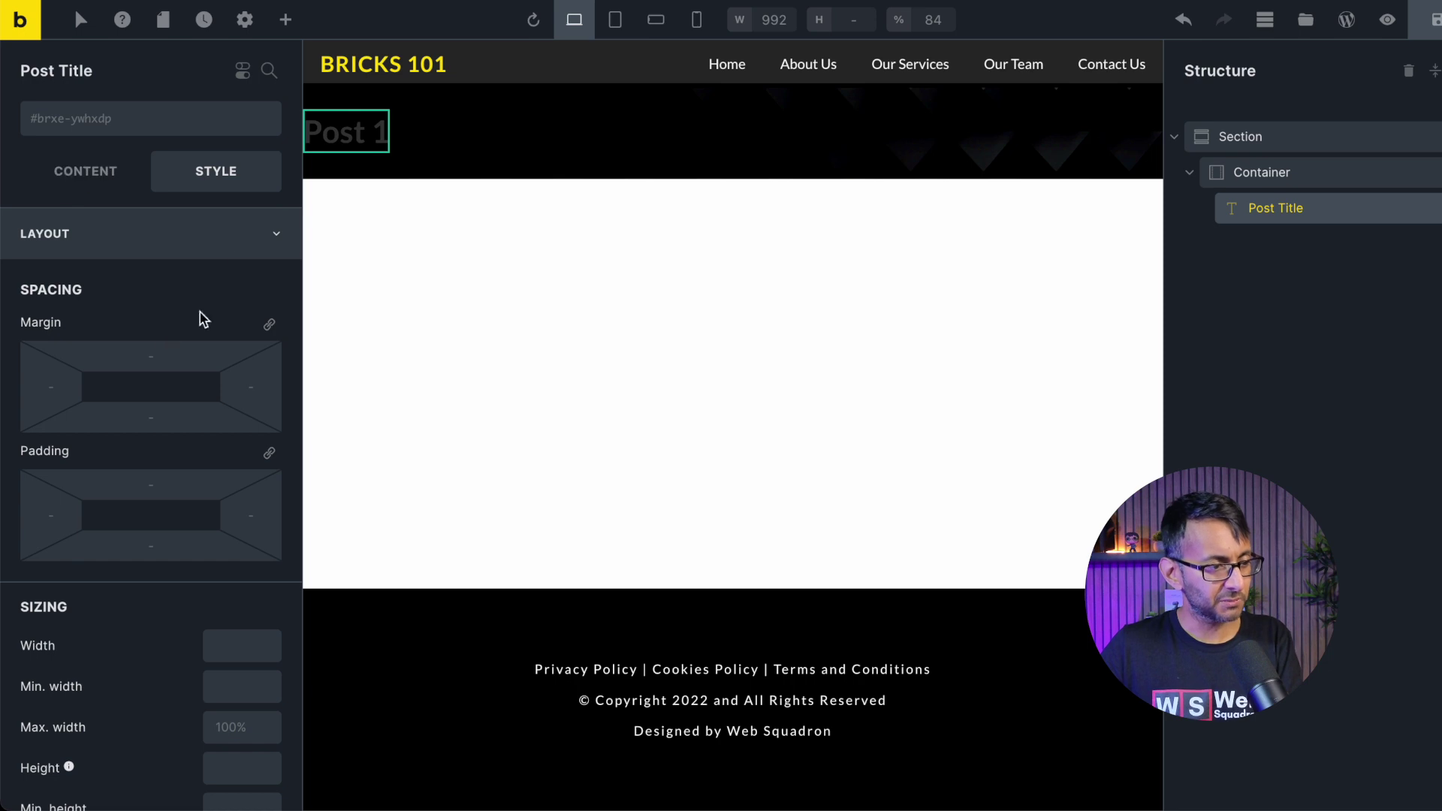
left_click(237, 254)
left_click(242, 284)
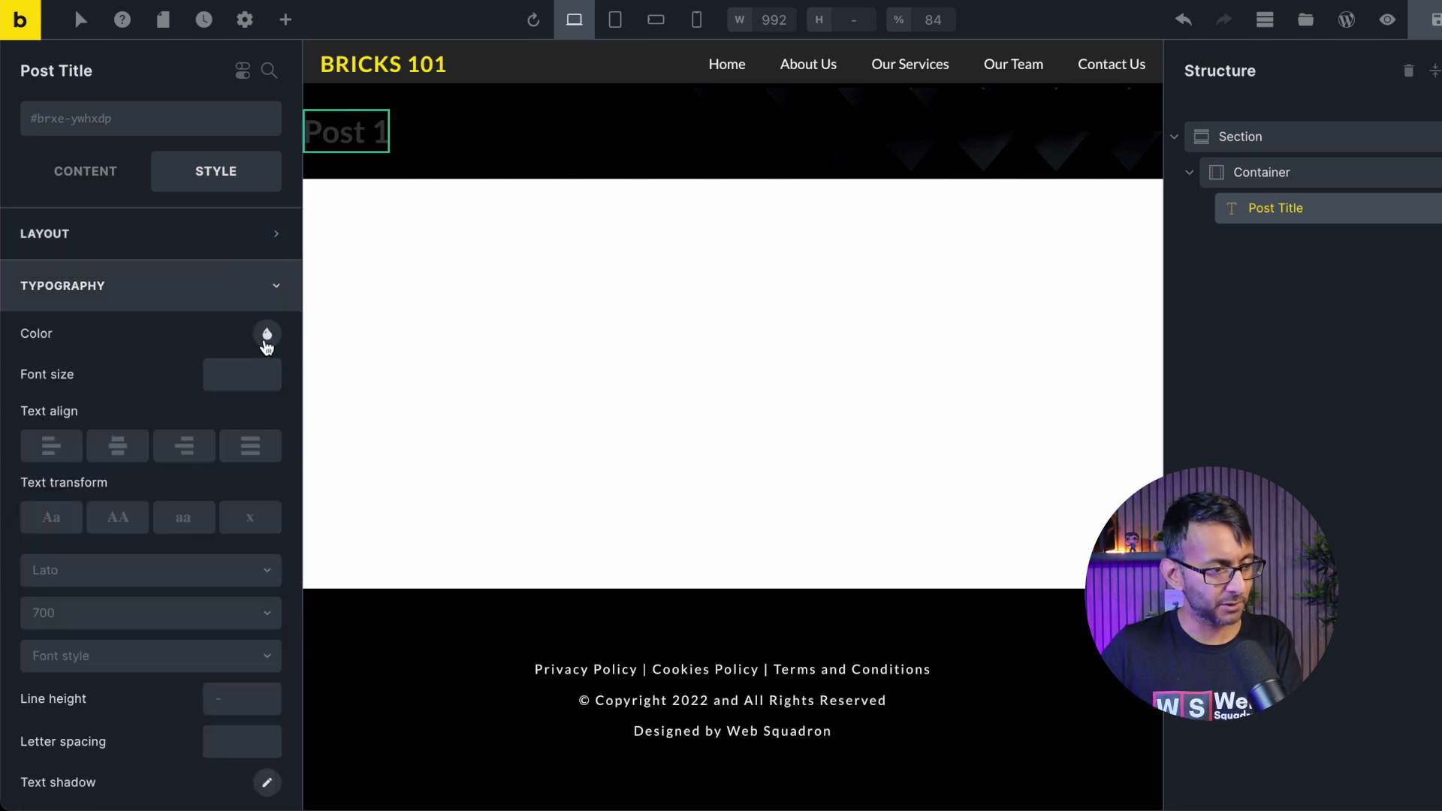
left_click(266, 340)
left_click(77, 381)
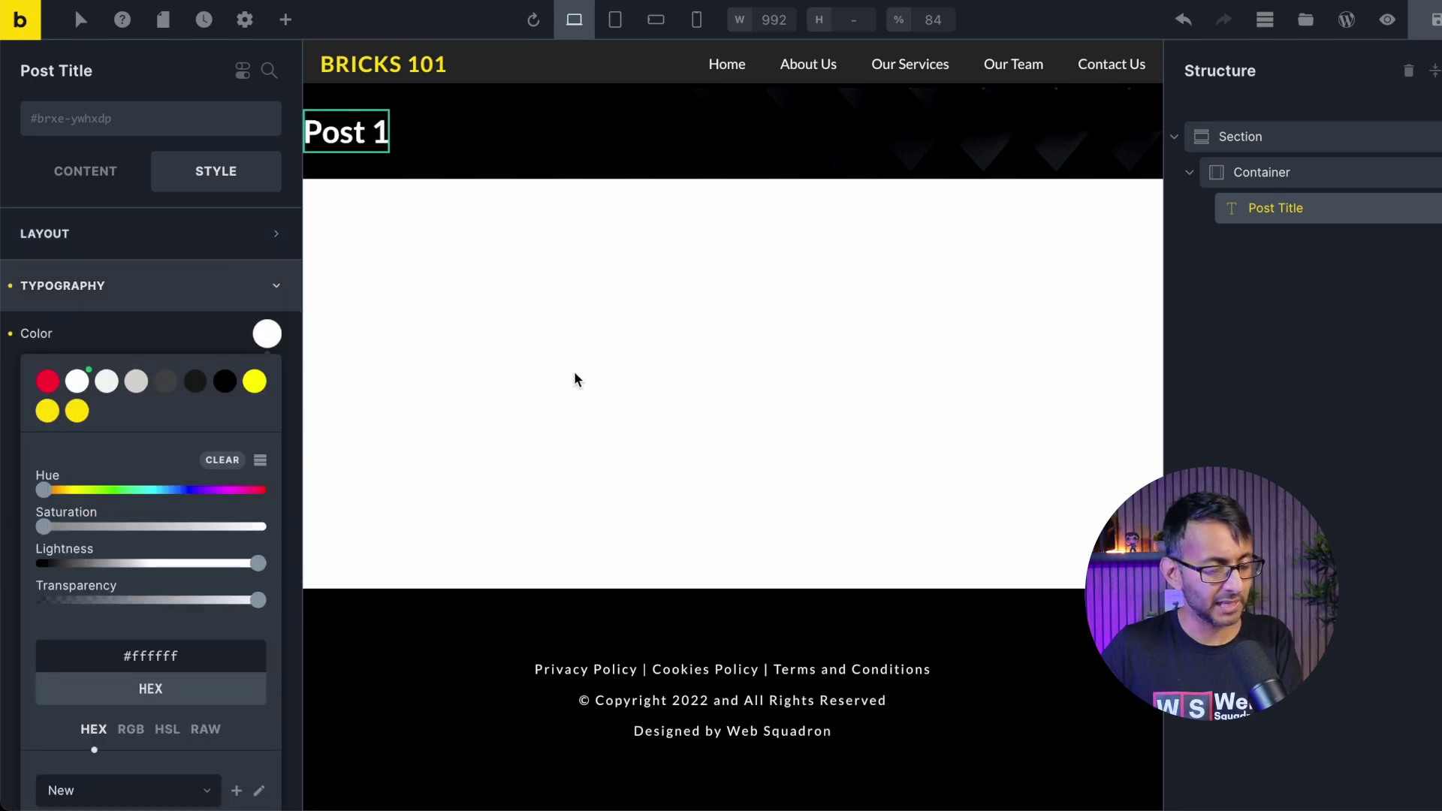
left_click(1278, 332)
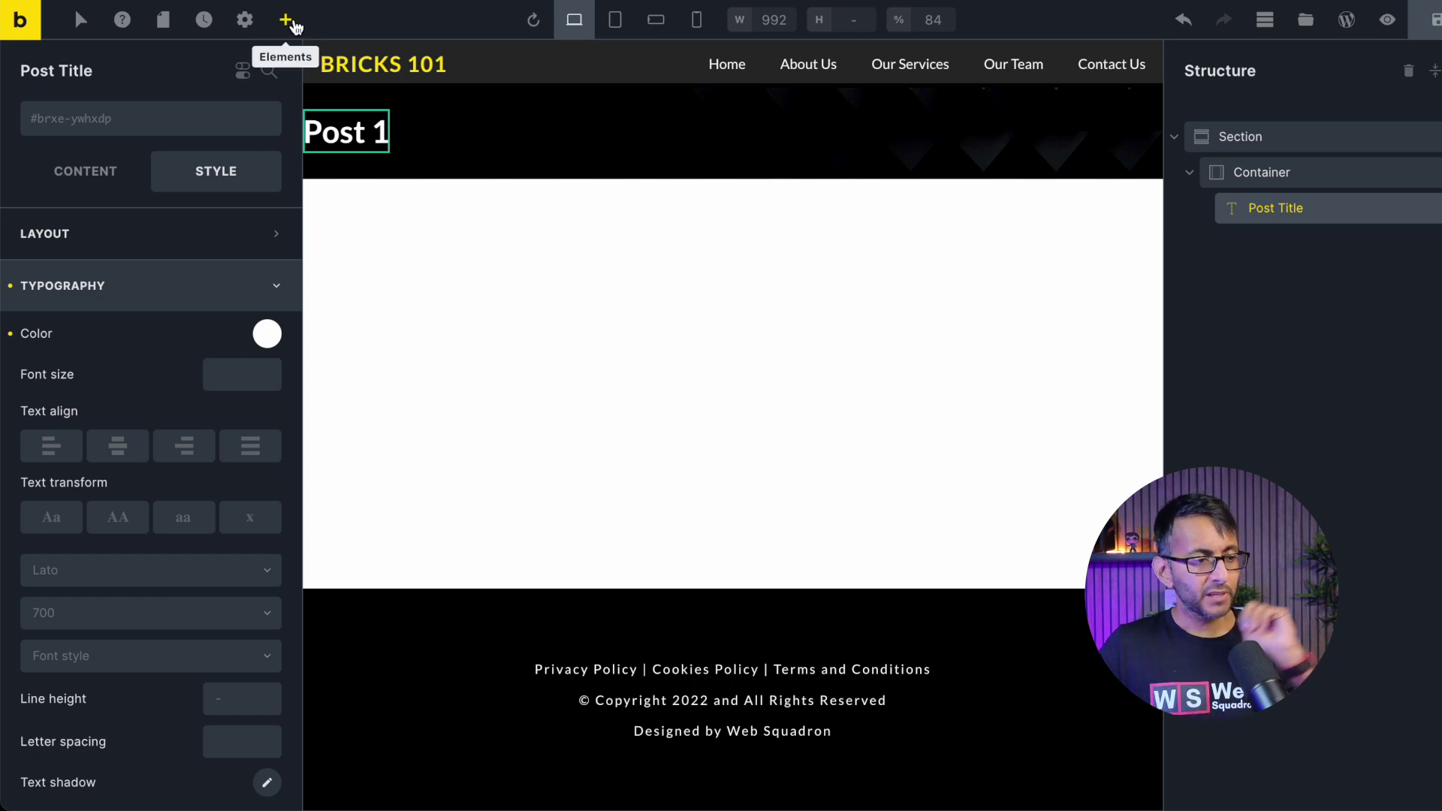
Open the builder's Template Settings, then leave them with Escape.
left_click(248, 23)
left_click(147, 227)
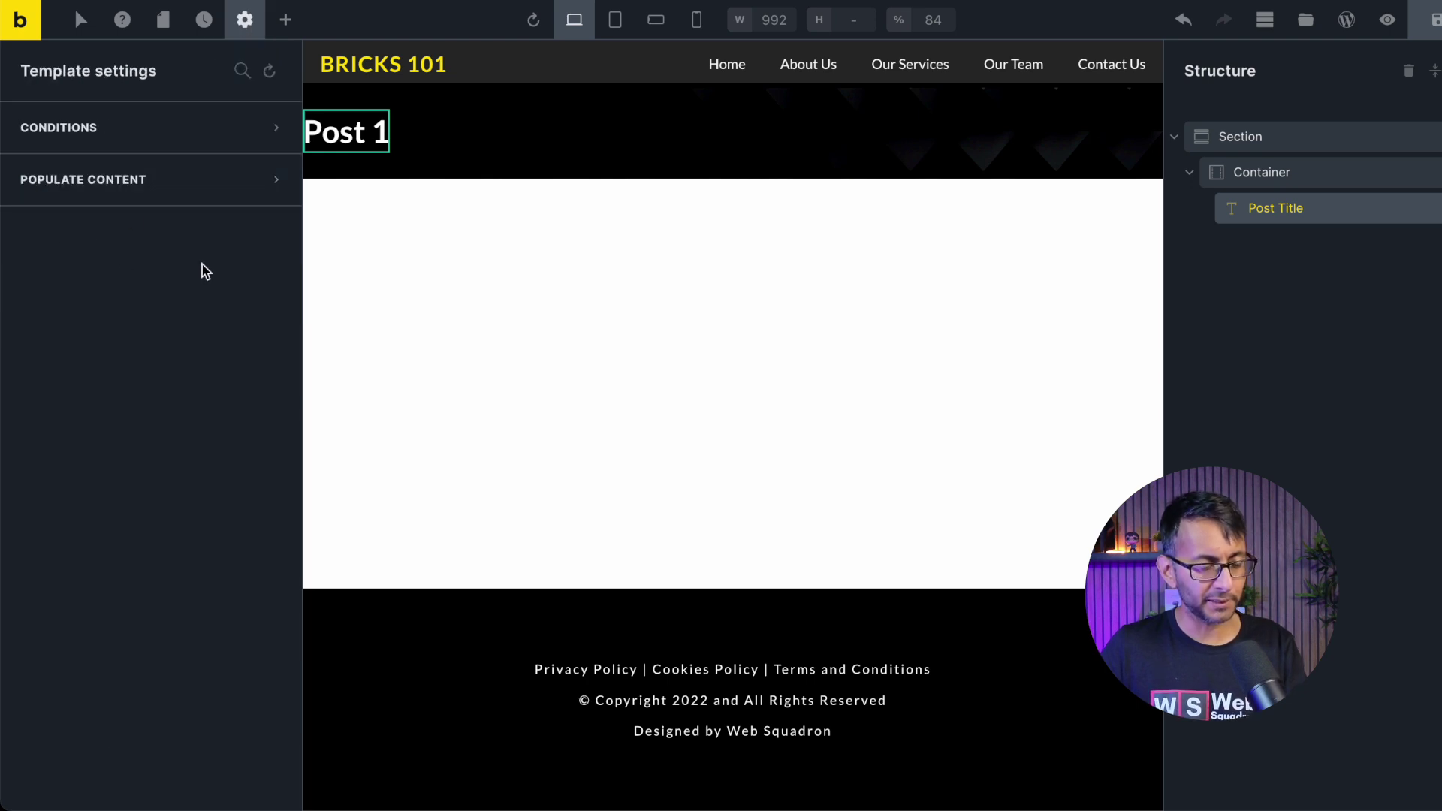
key("Escape")
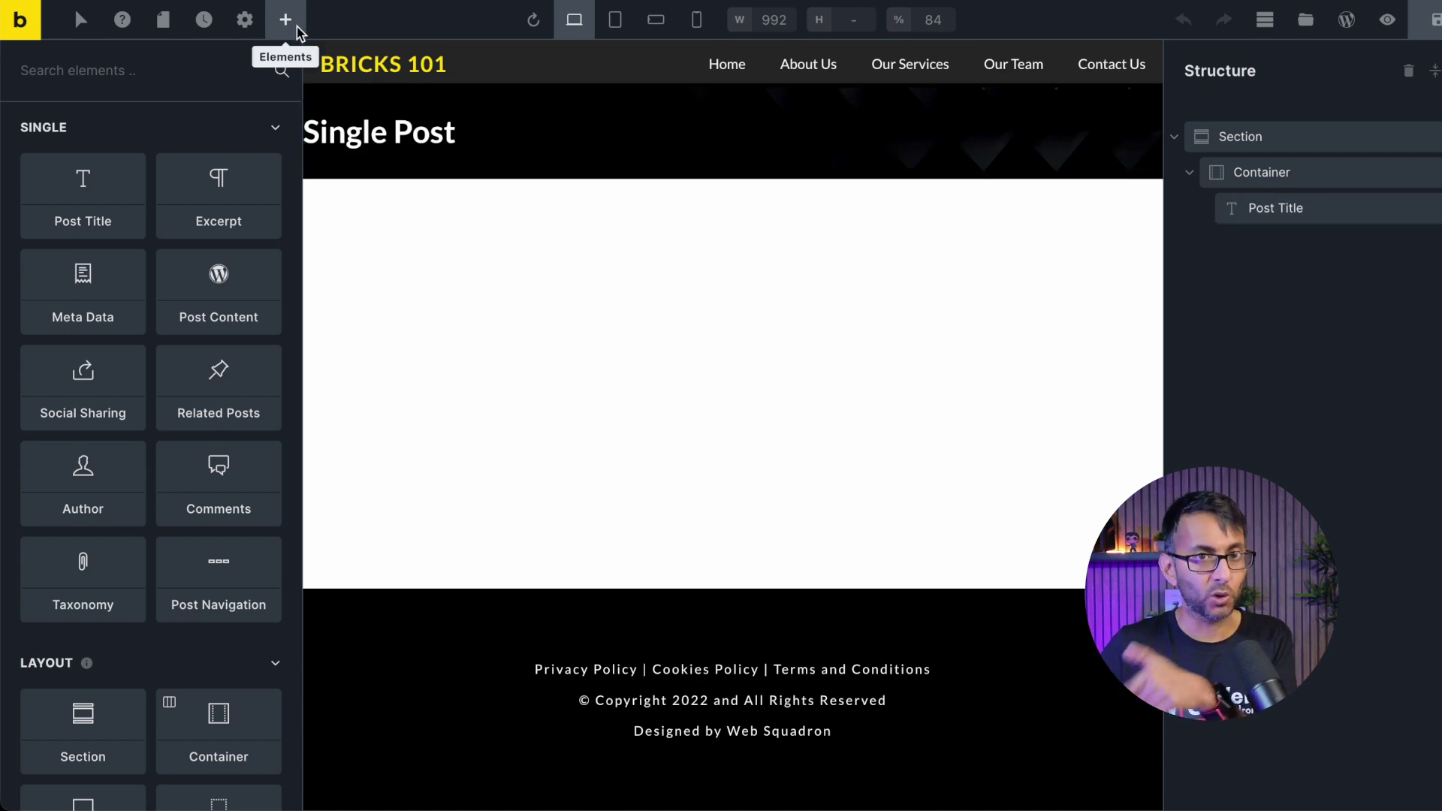
Populate the template preview with Single post/page content Post 1 (Post) and apply it.
left_click(254, 33)
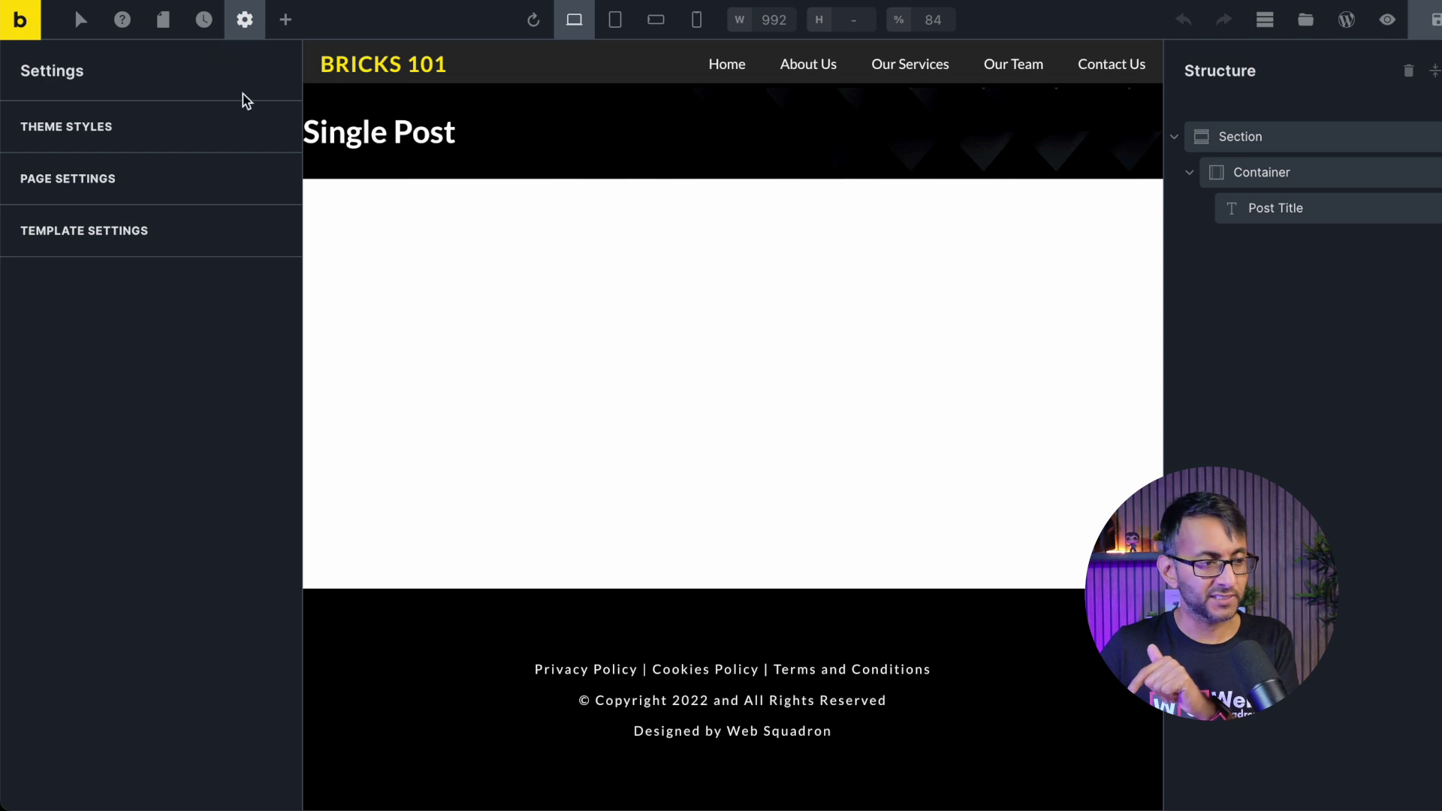
left_click(234, 230)
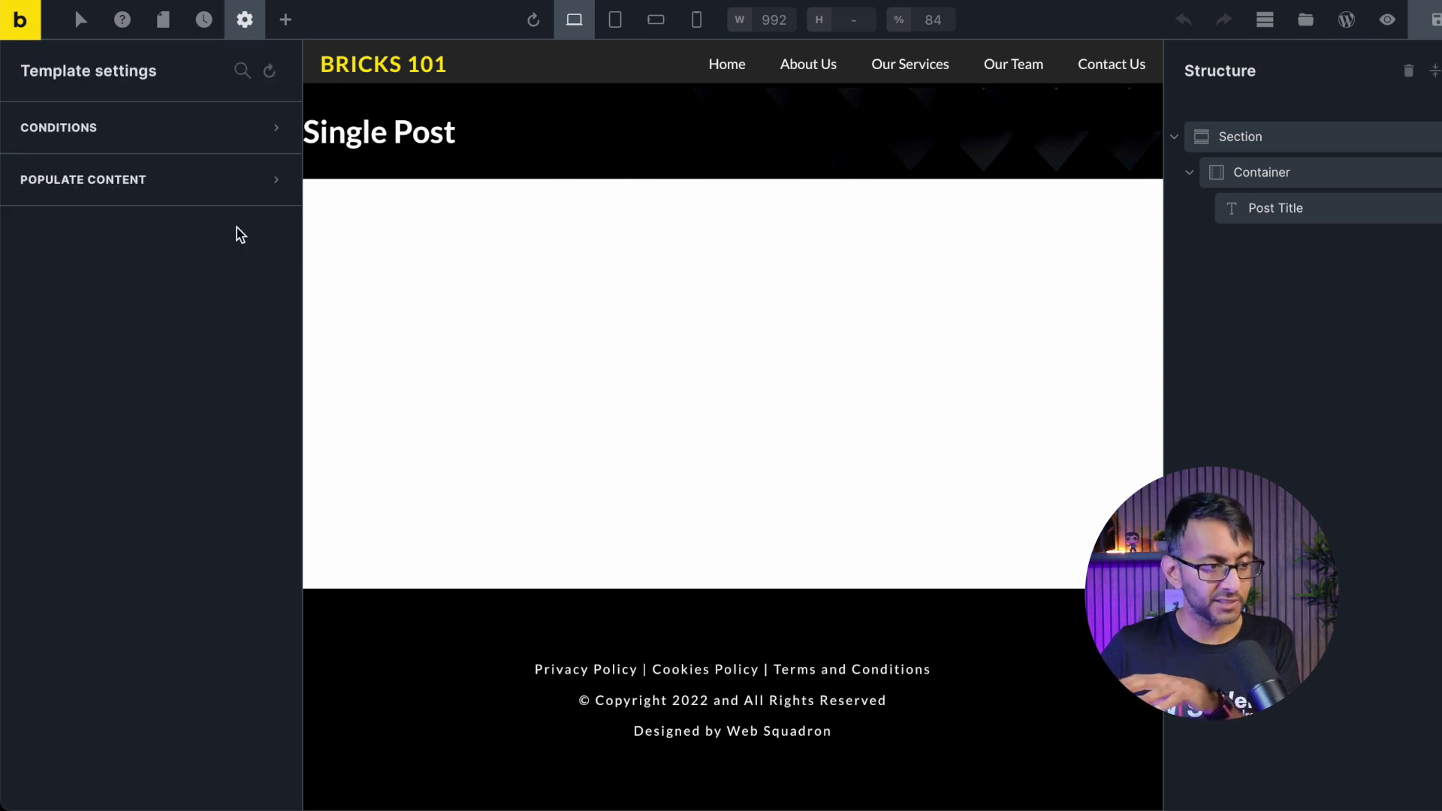
left_click(189, 194)
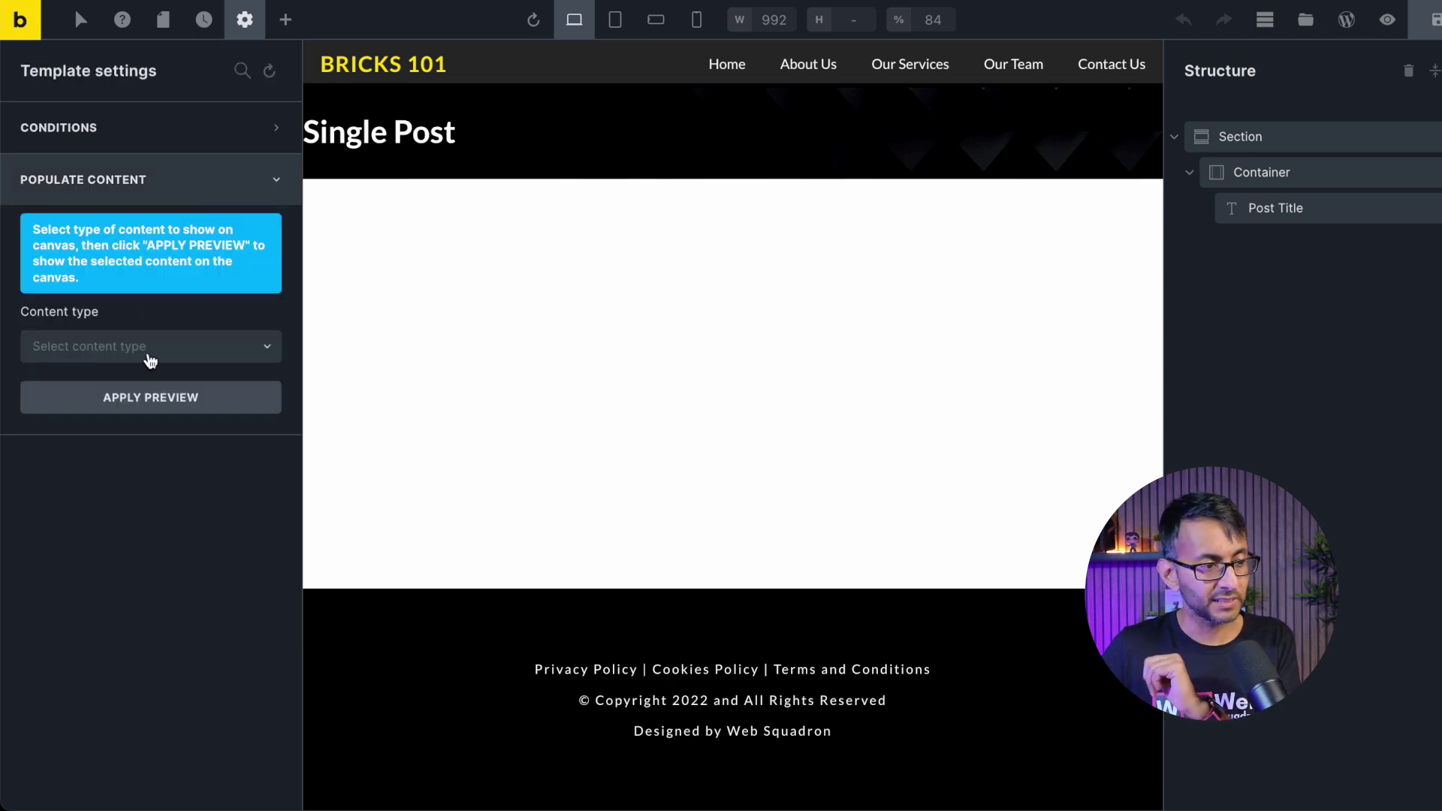
left_click(170, 348)
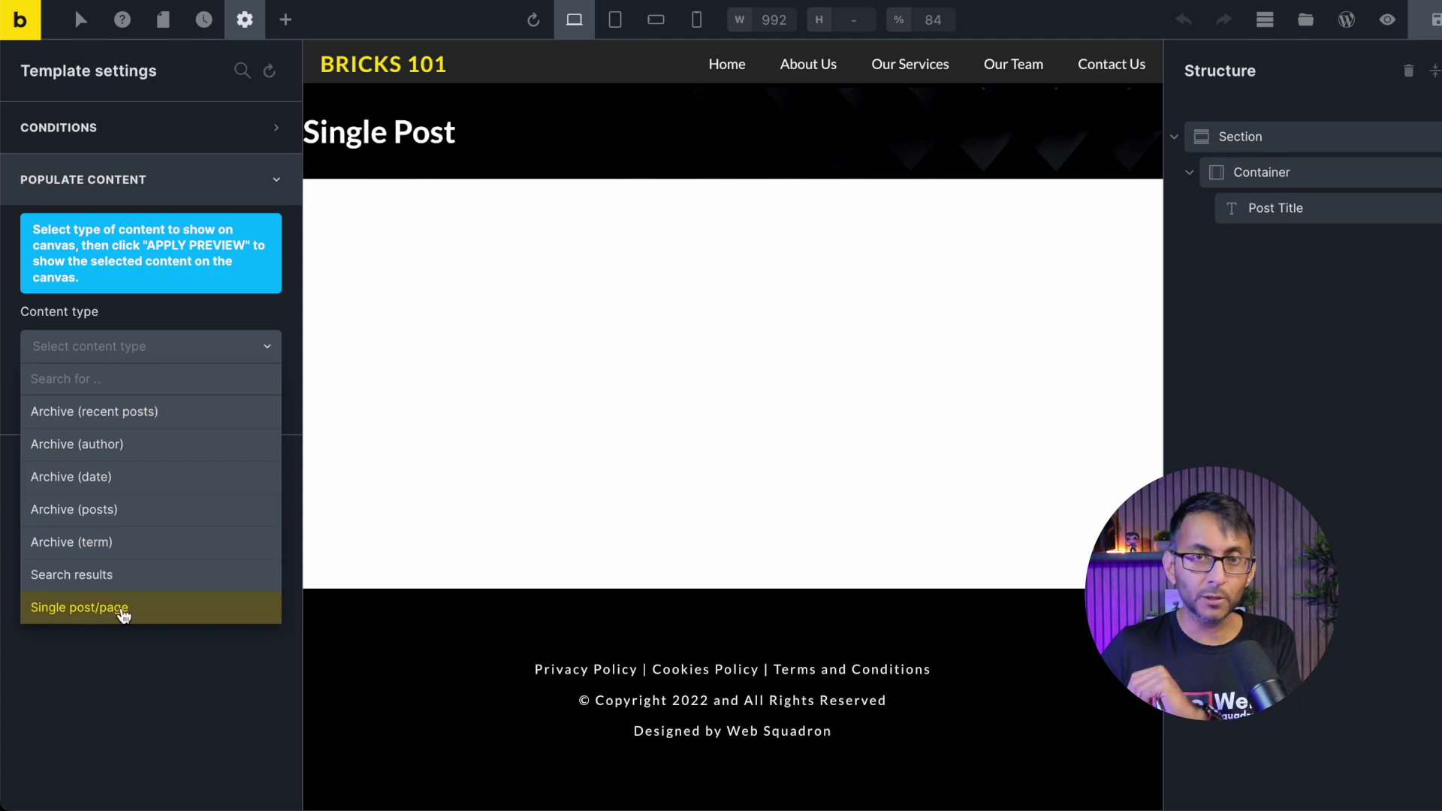
left_click(124, 616)
left_click(218, 419)
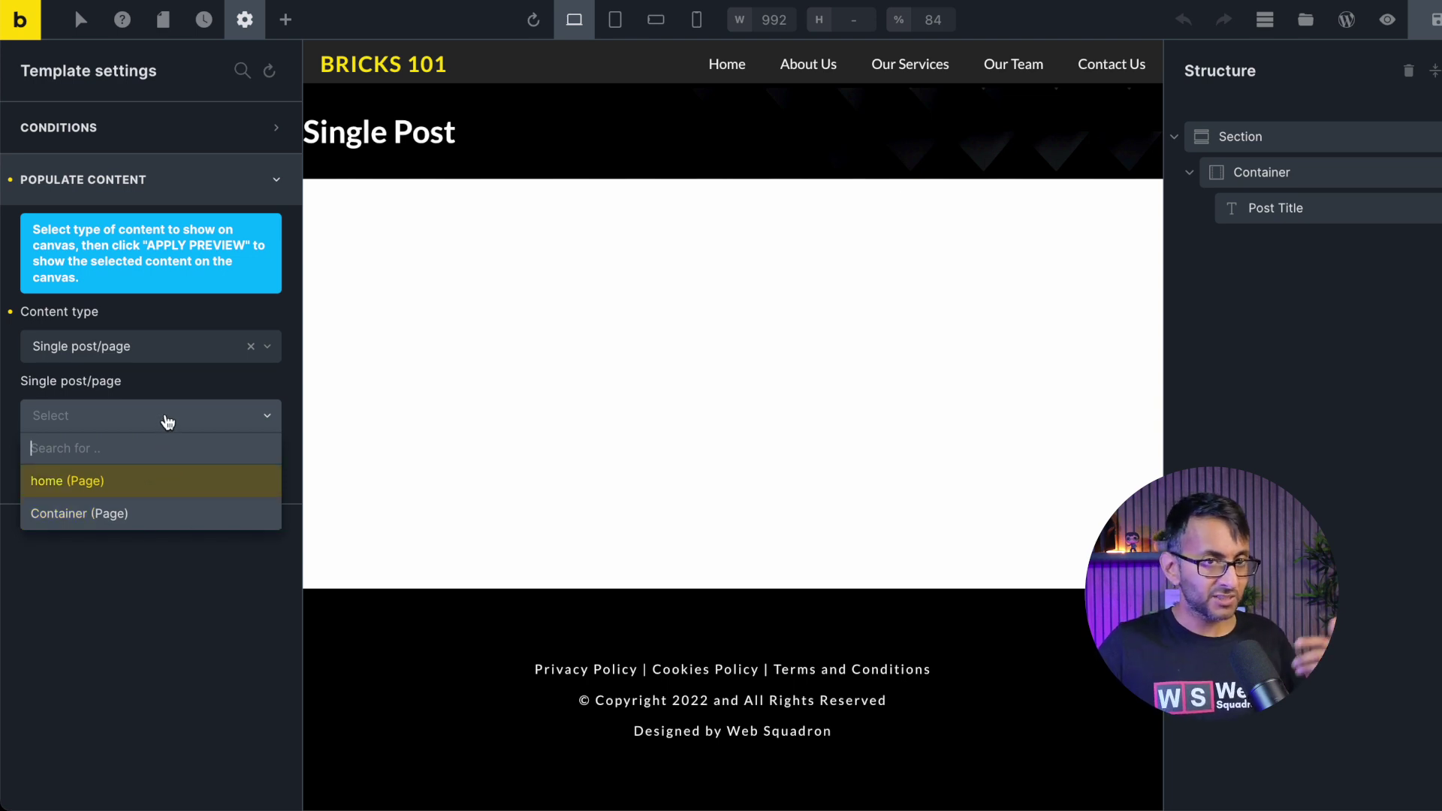
type("post")
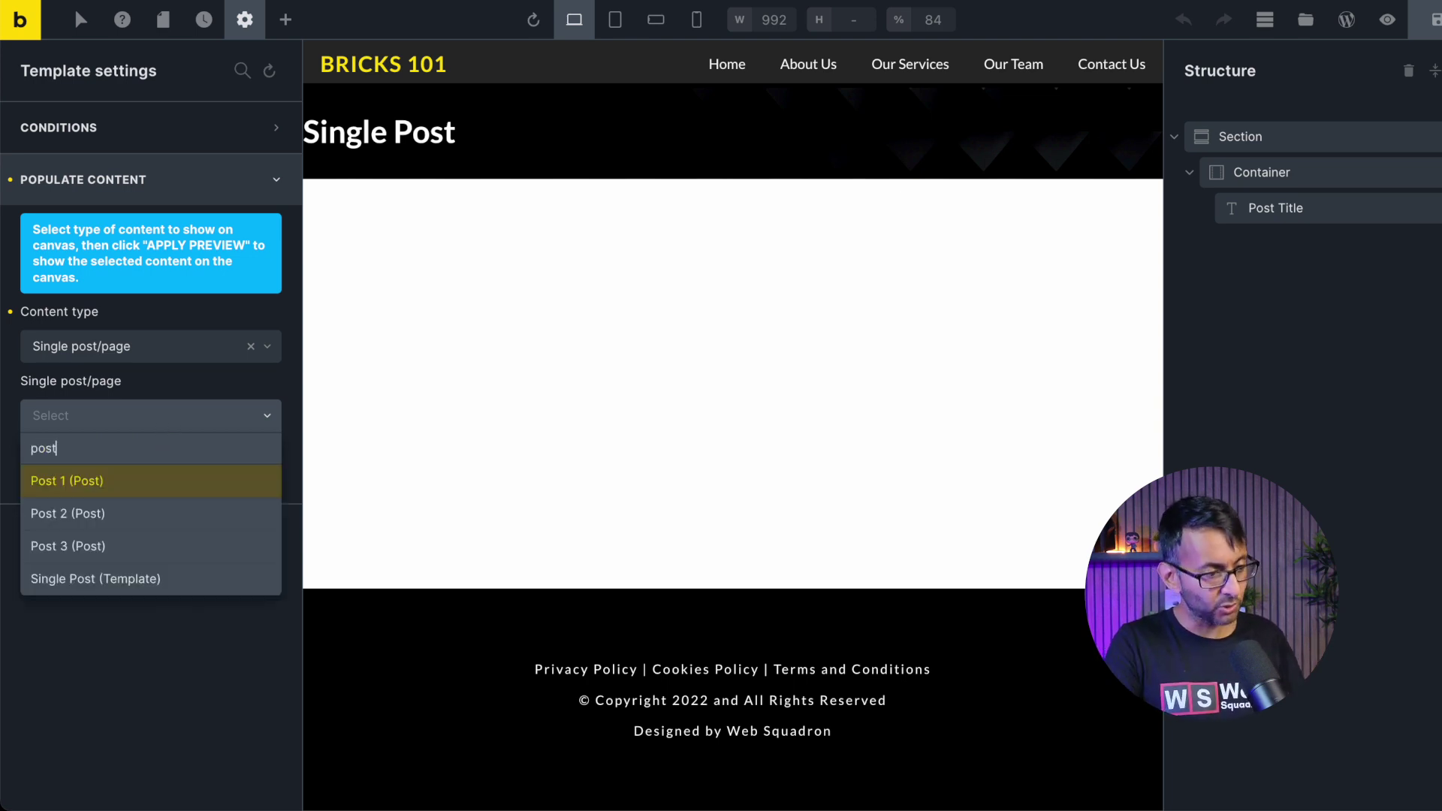
left_click(142, 486)
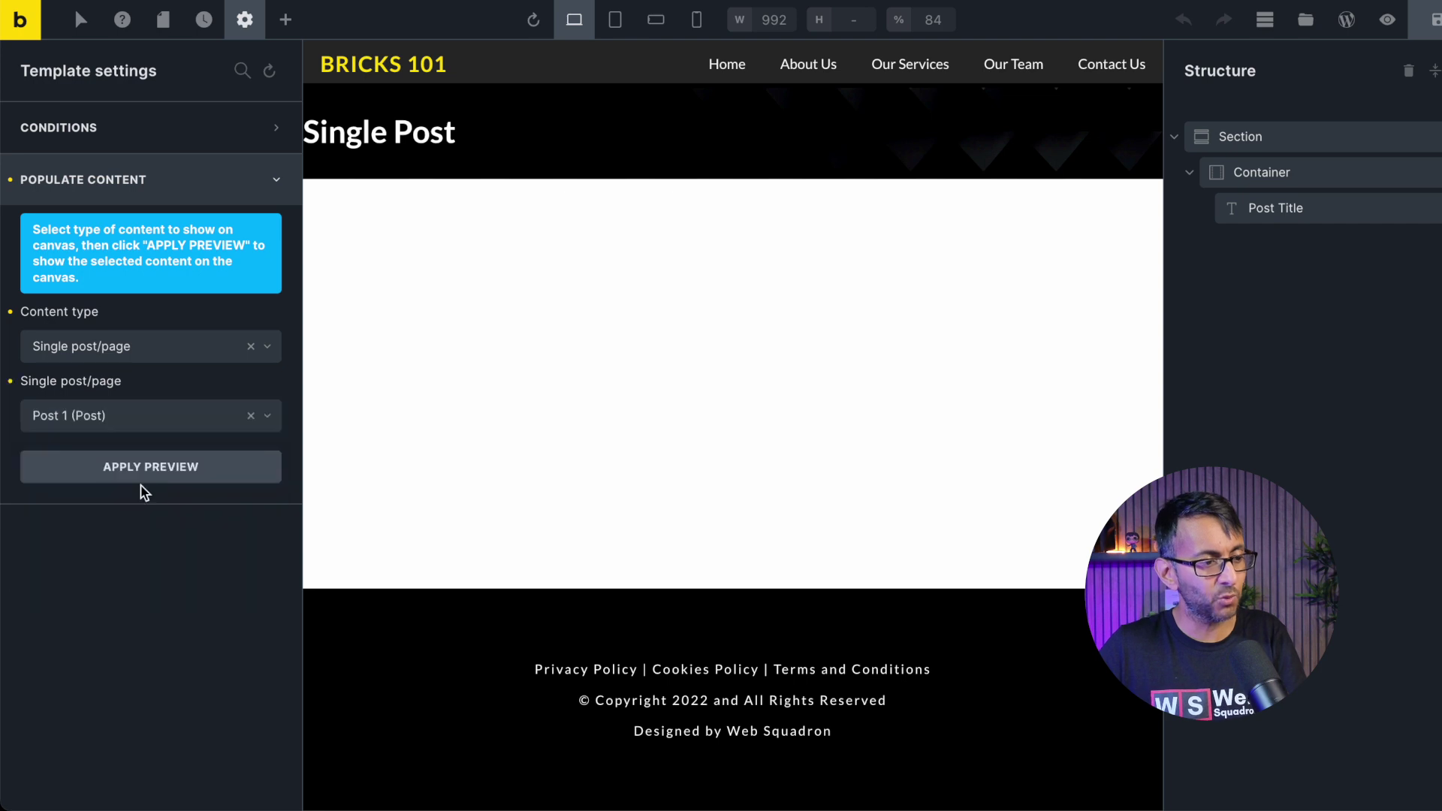
left_click(152, 483)
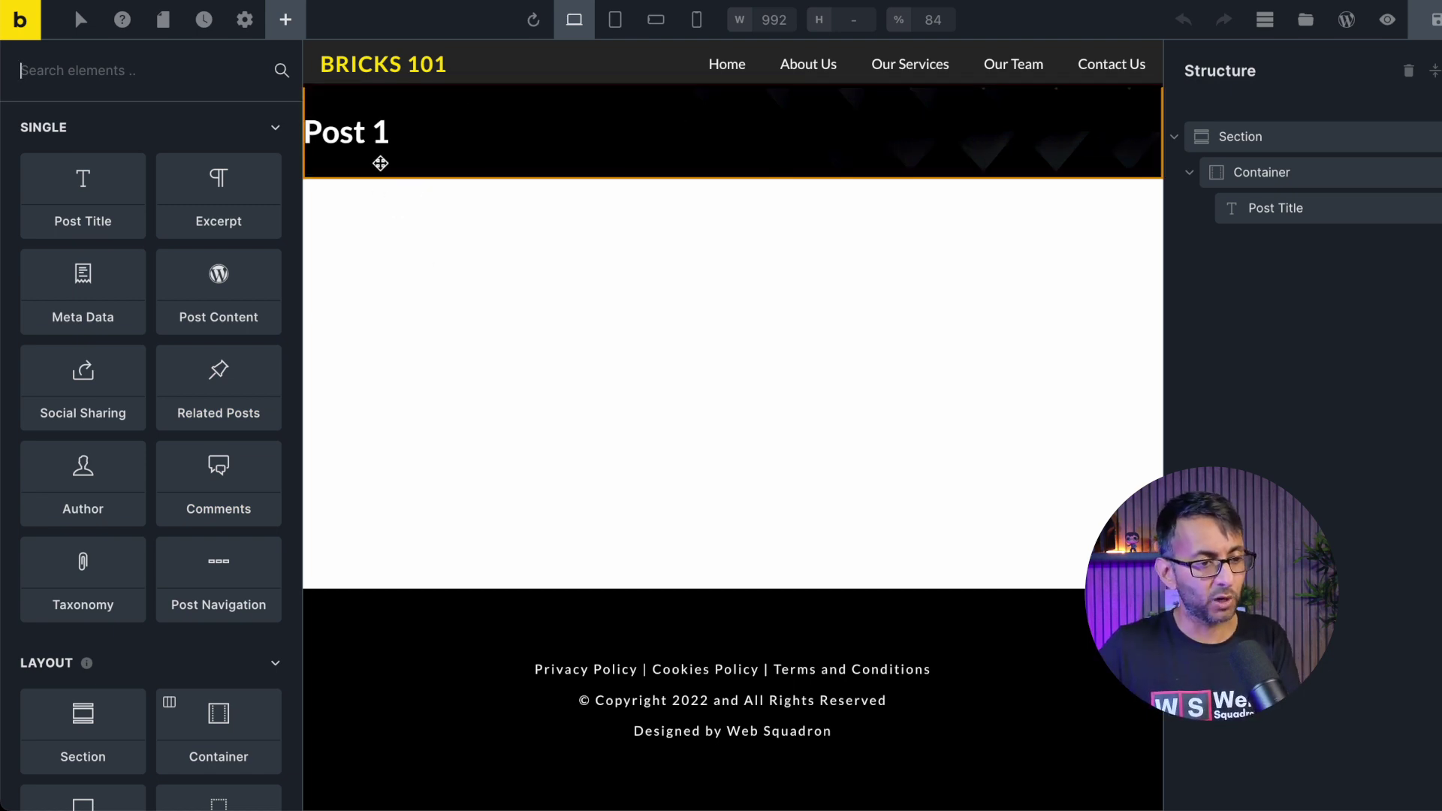
Preview the finished page, then edit the Post Title's font size in Typography.
left_click(1388, 20)
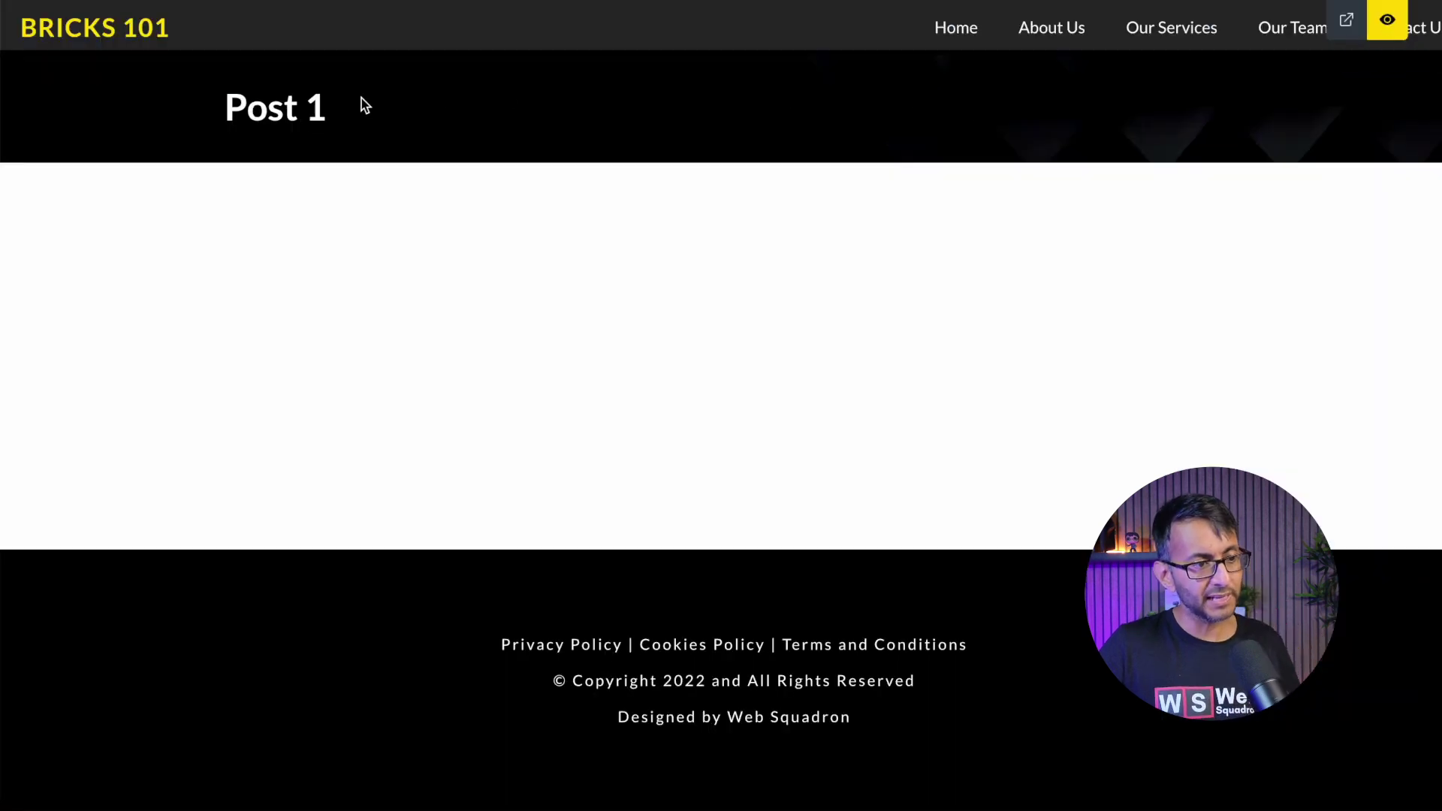
left_click(1394, 30)
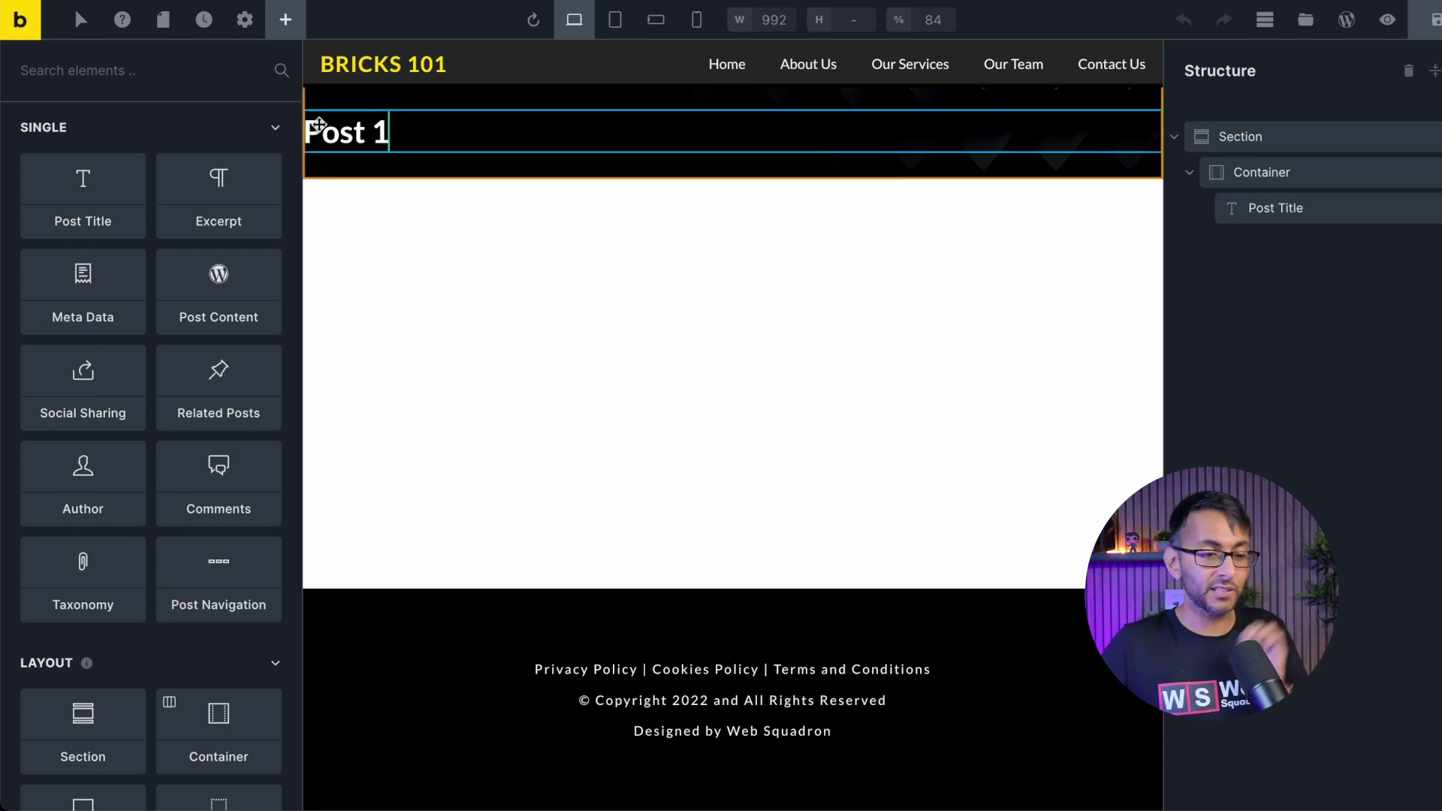
left_click(346, 132)
left_click(235, 181)
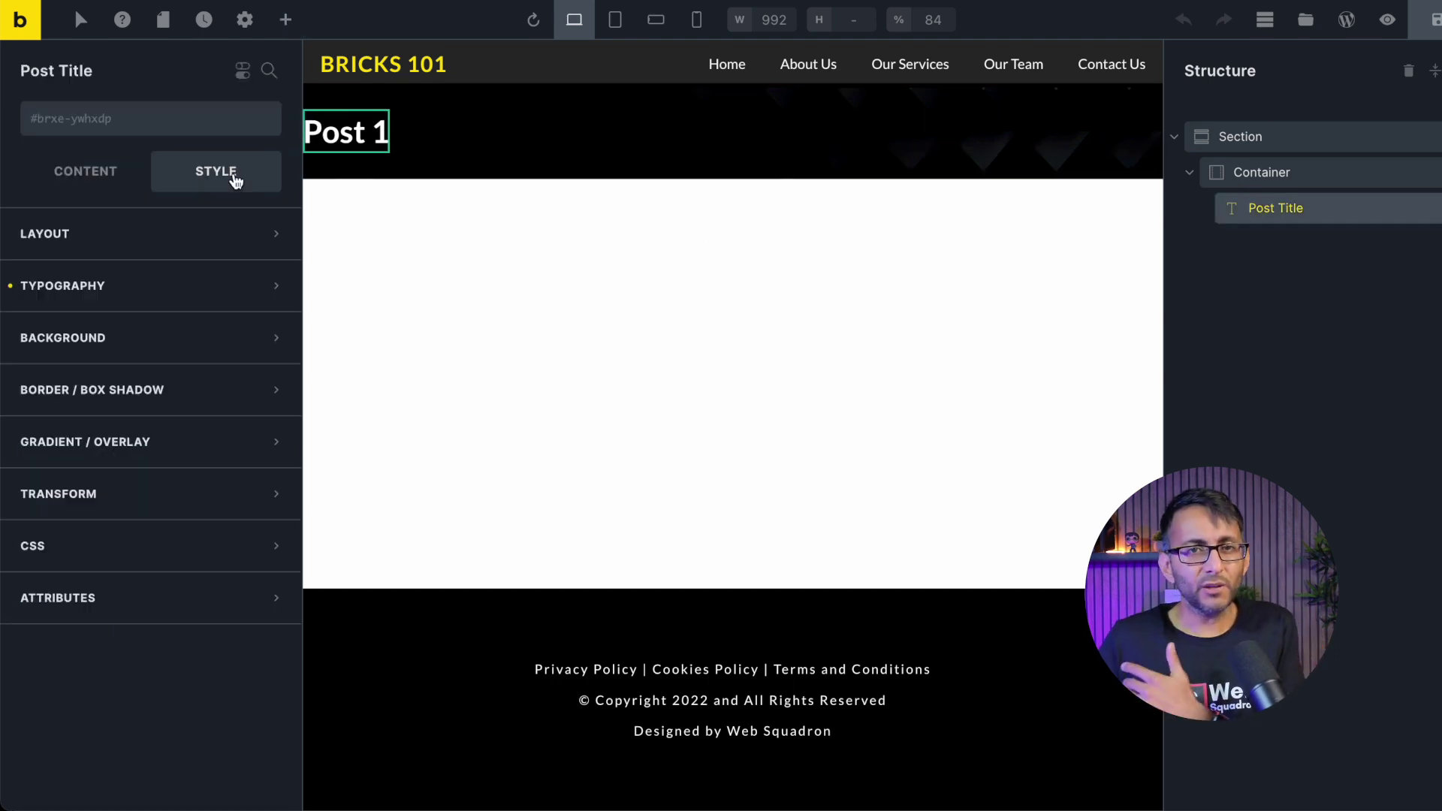
left_click(259, 291)
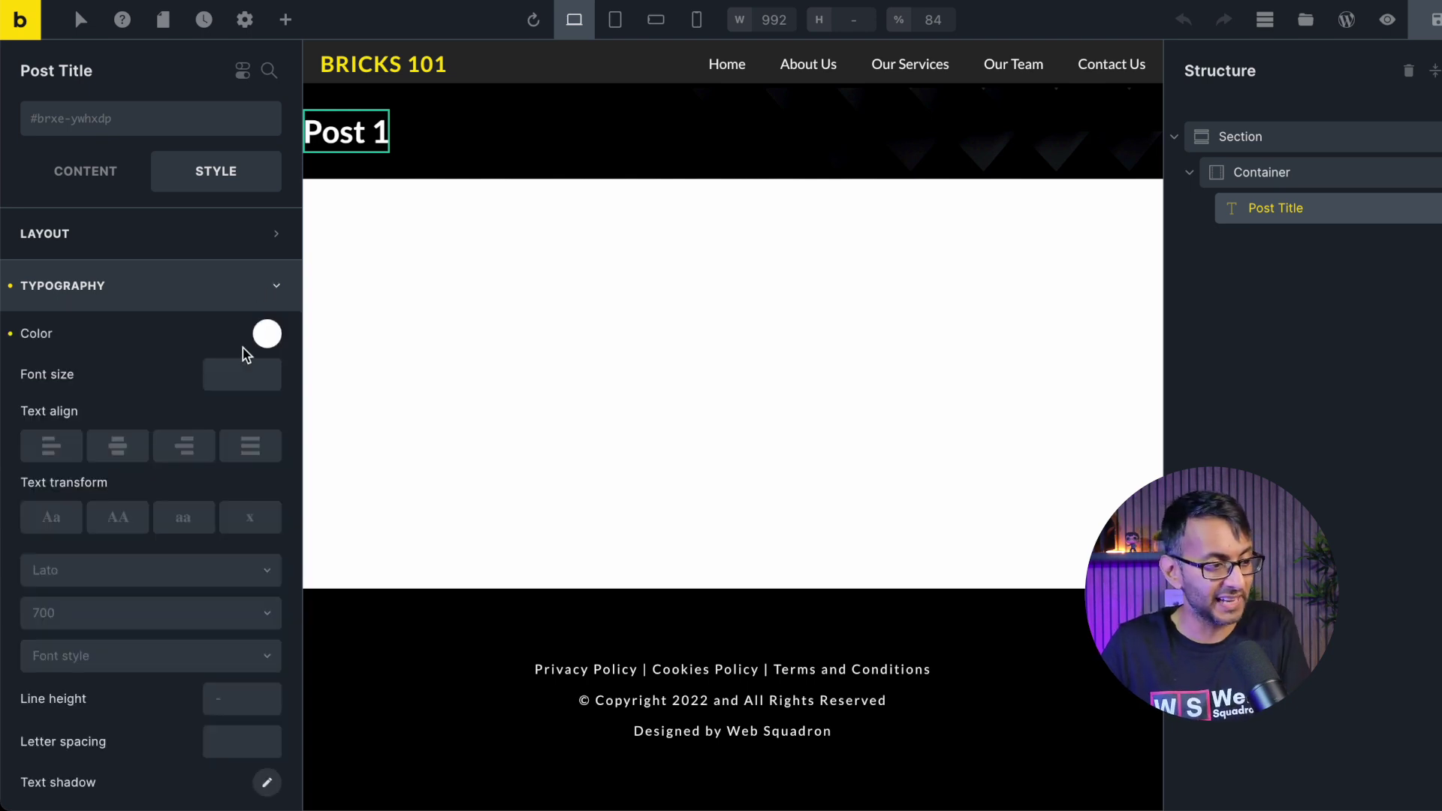
left_click(249, 380)
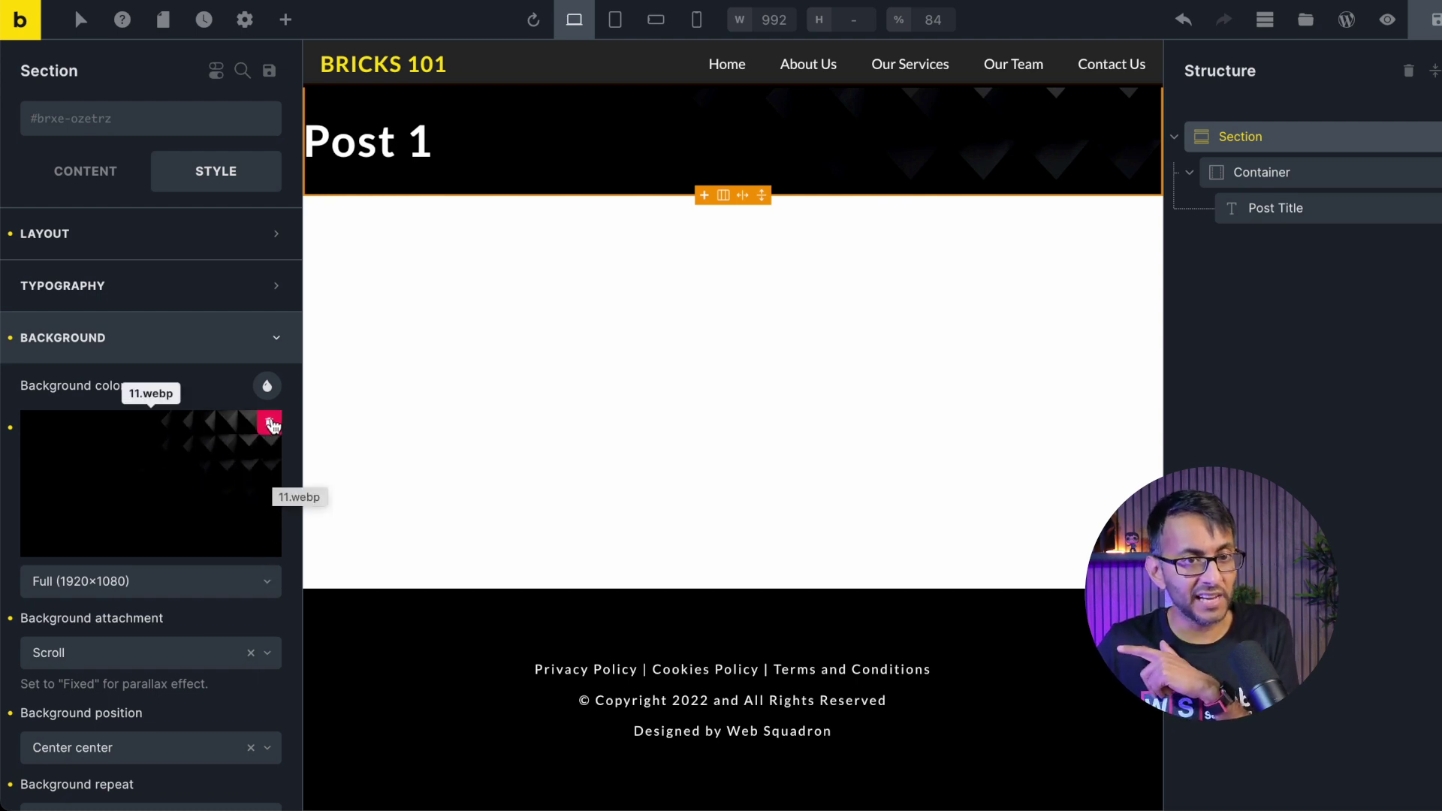
Swap the hero background for the post's Featured image with Fixed attachment, then undo it.
left_click(272, 424)
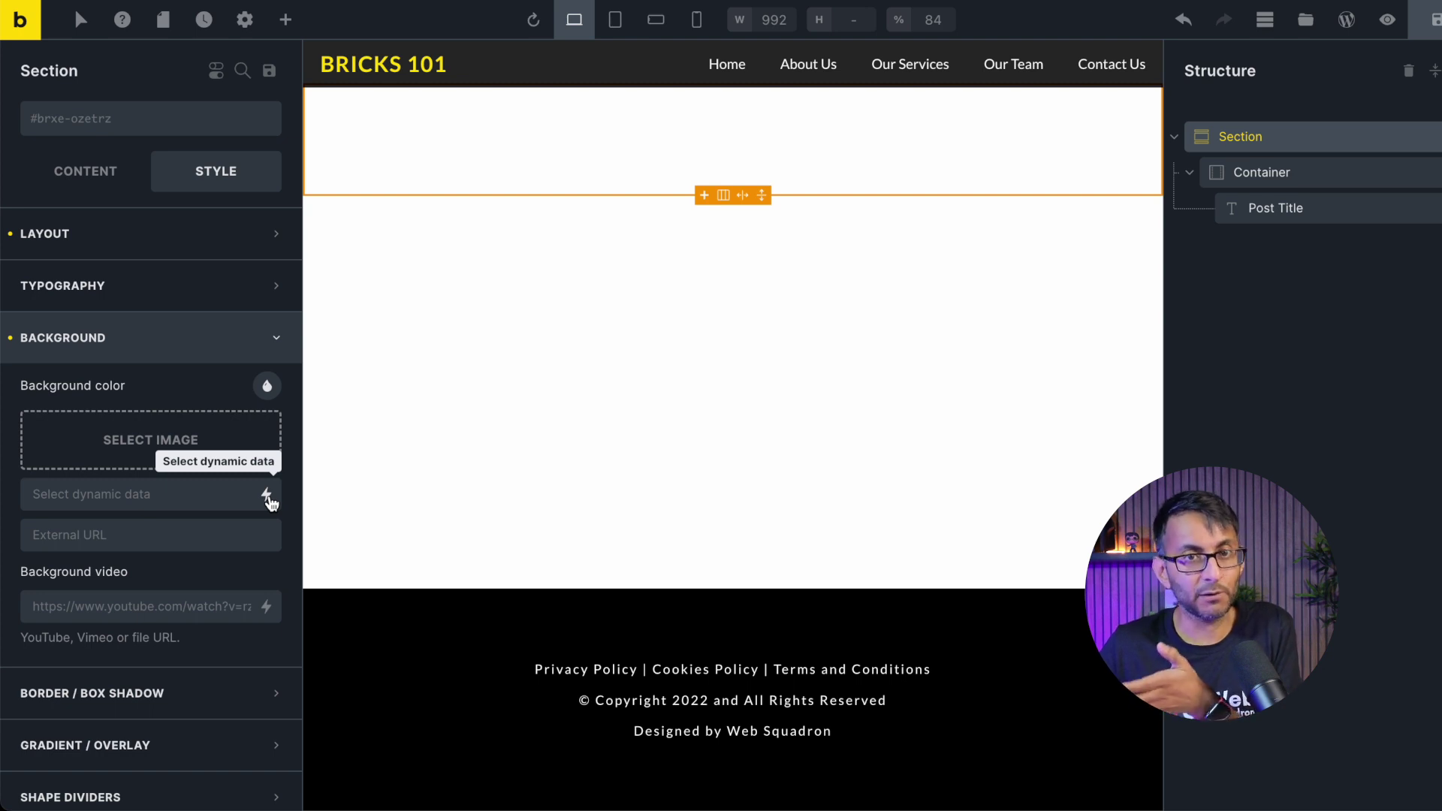
left_click(267, 495)
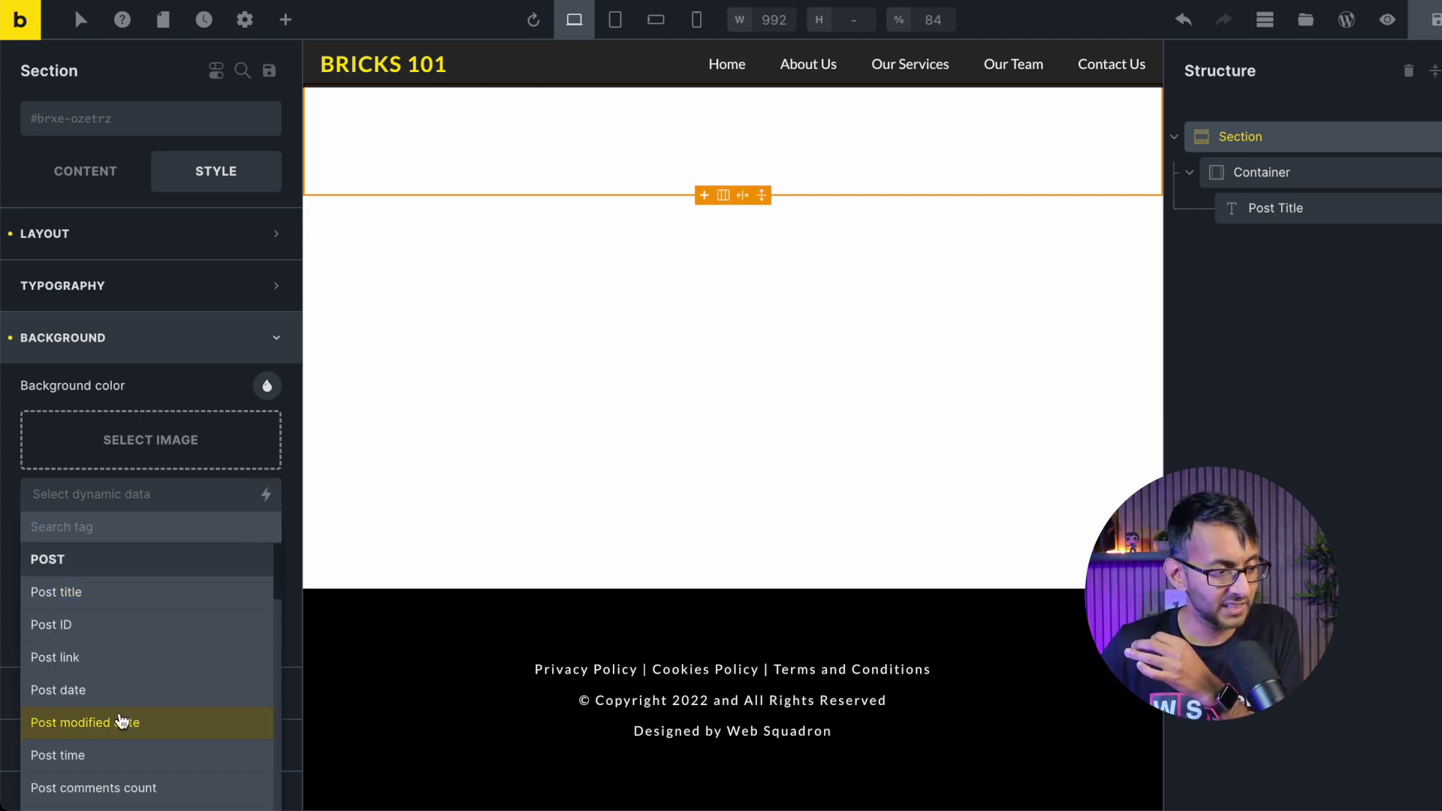
type("feat")
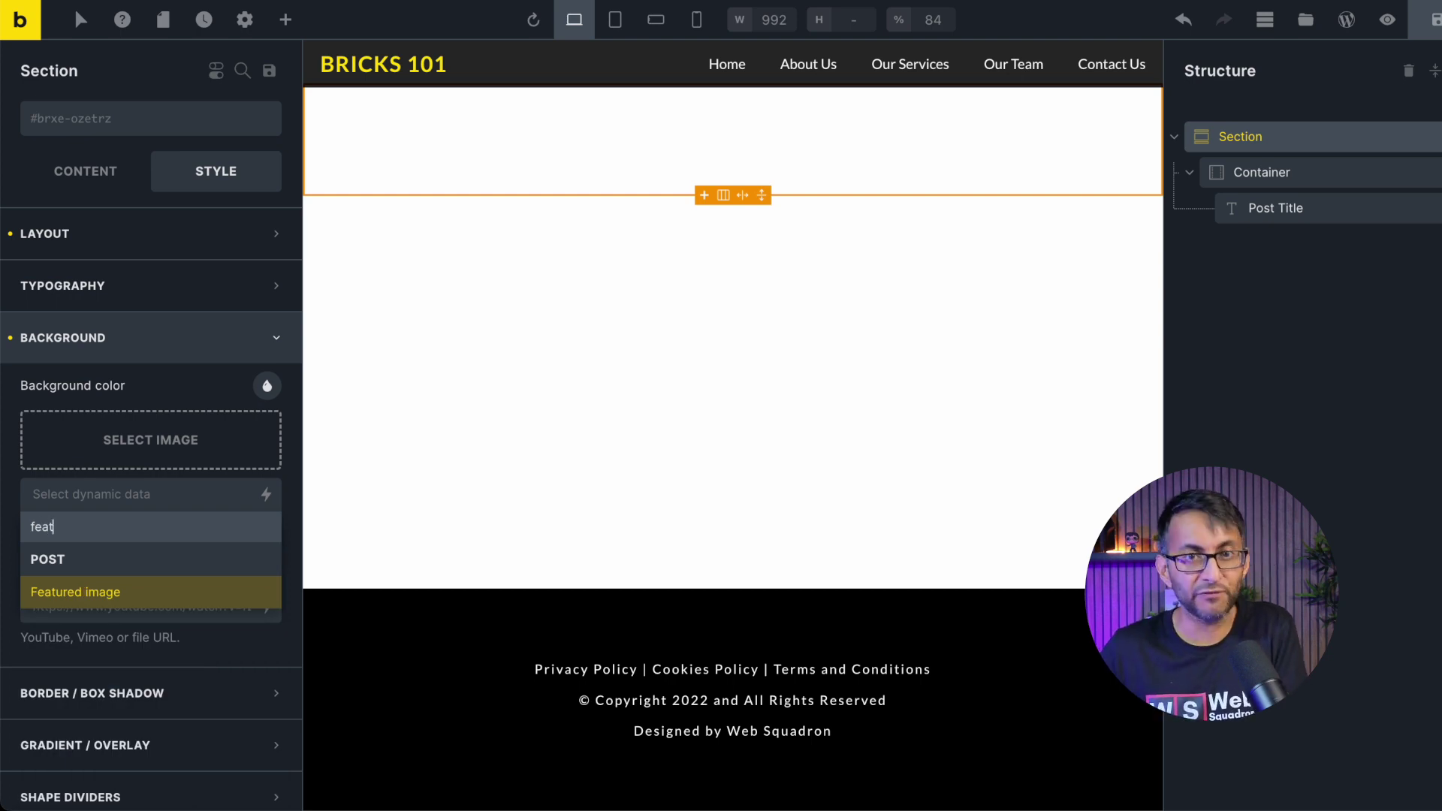
left_click(98, 595)
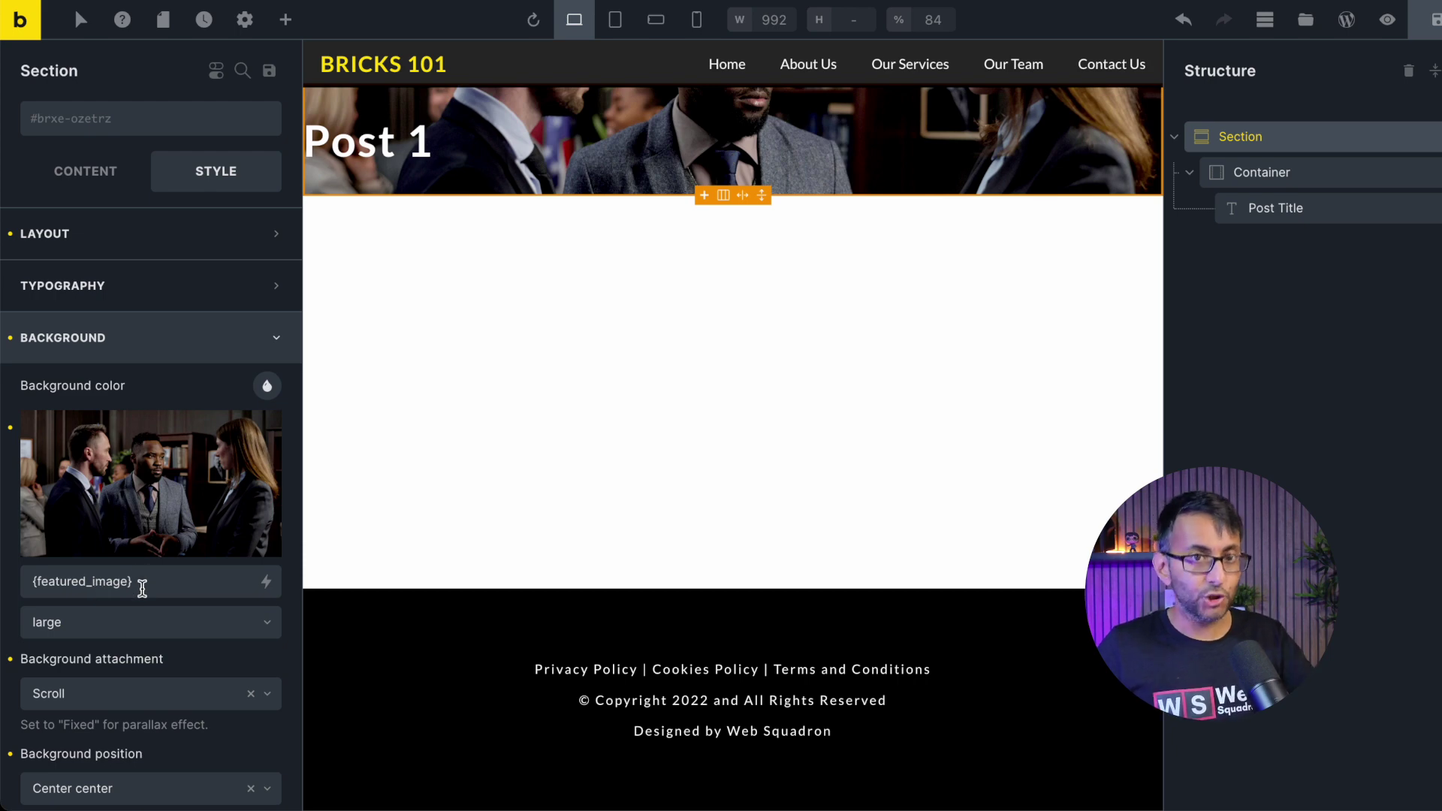
left_click(162, 691)
left_click(112, 766)
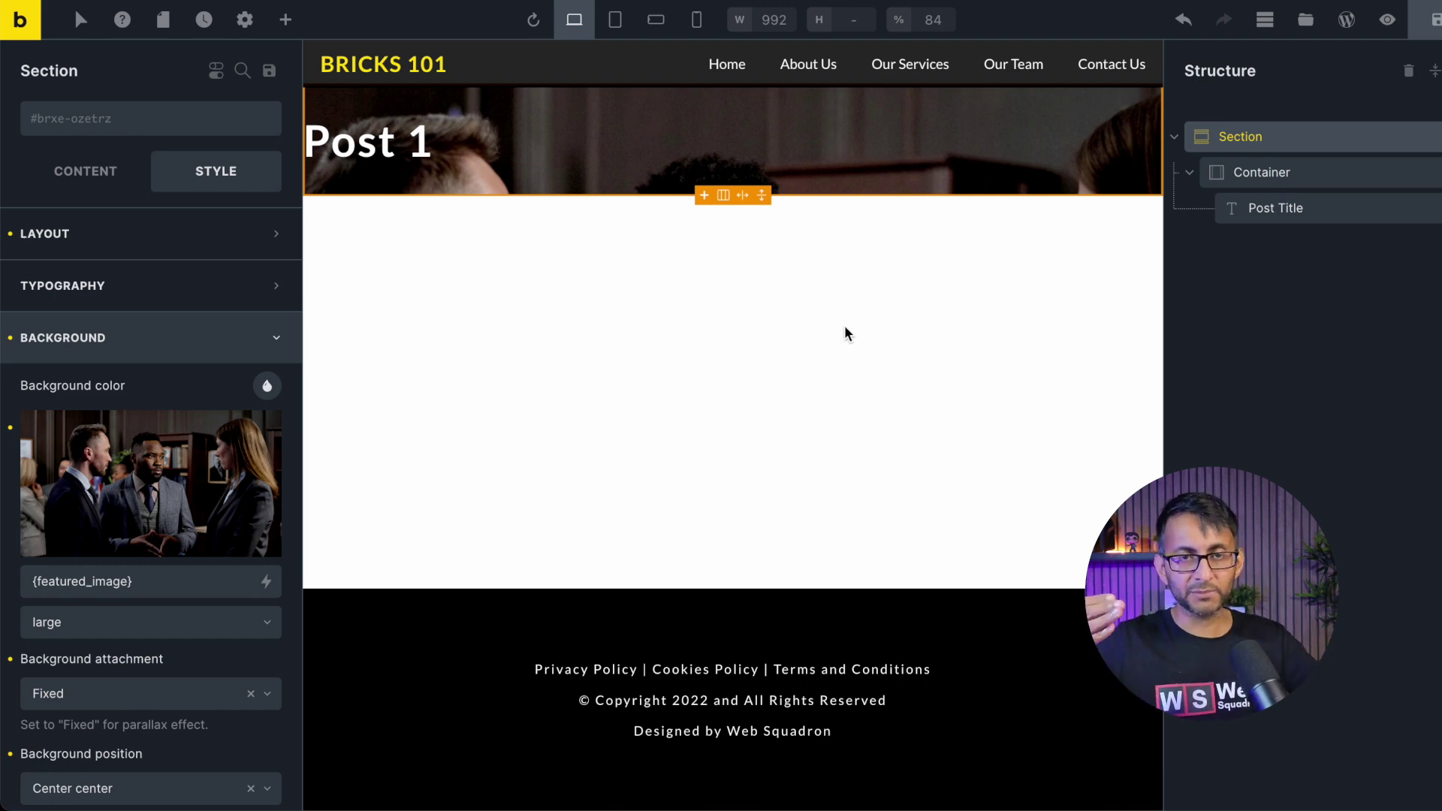
key("ctrl+z")
key("ctrl+z")
key("ctrl+z")
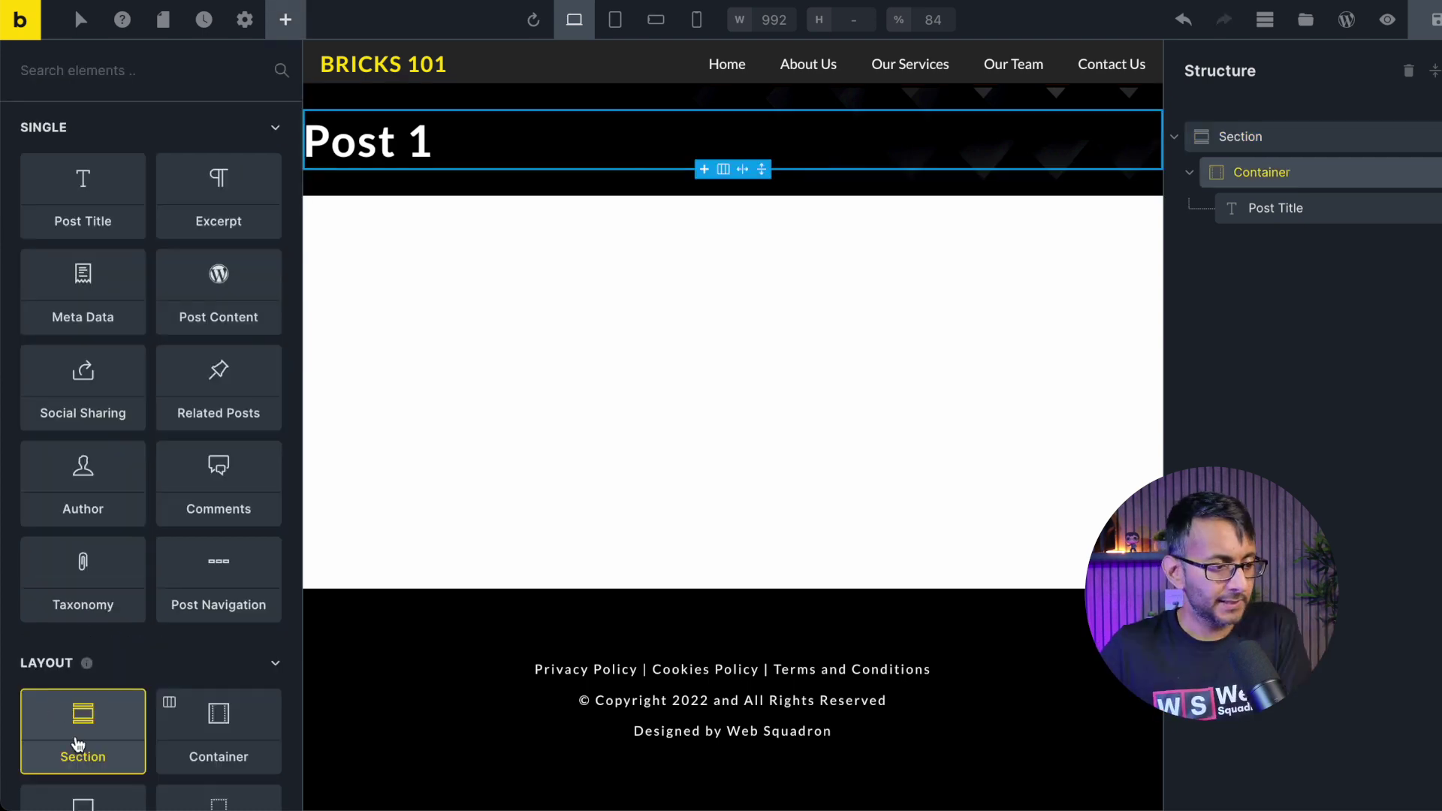
Add a new Section with its own Container below the hero.
left_click(78, 740)
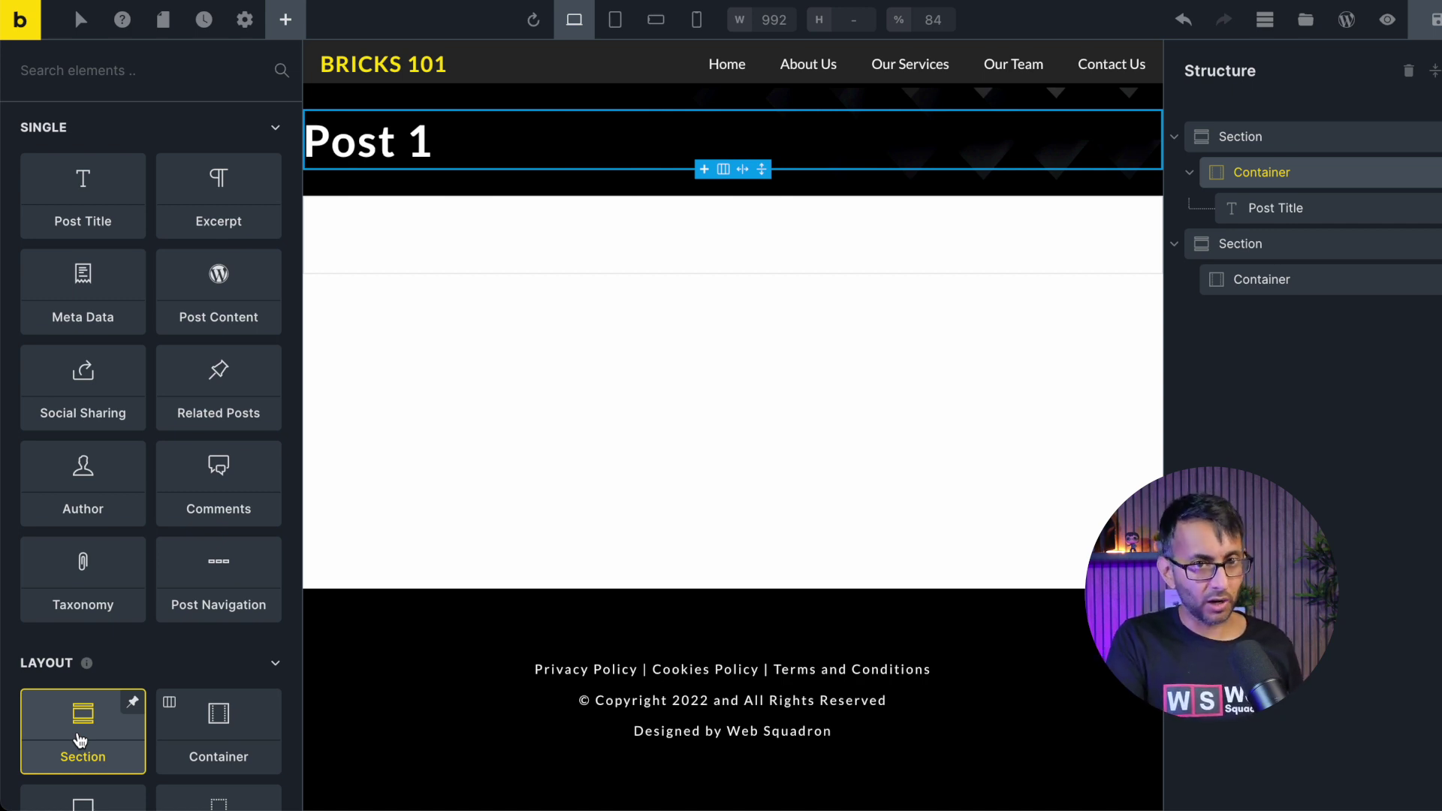
key("ctrl+z")
scroll(113, 466, "down", 6)
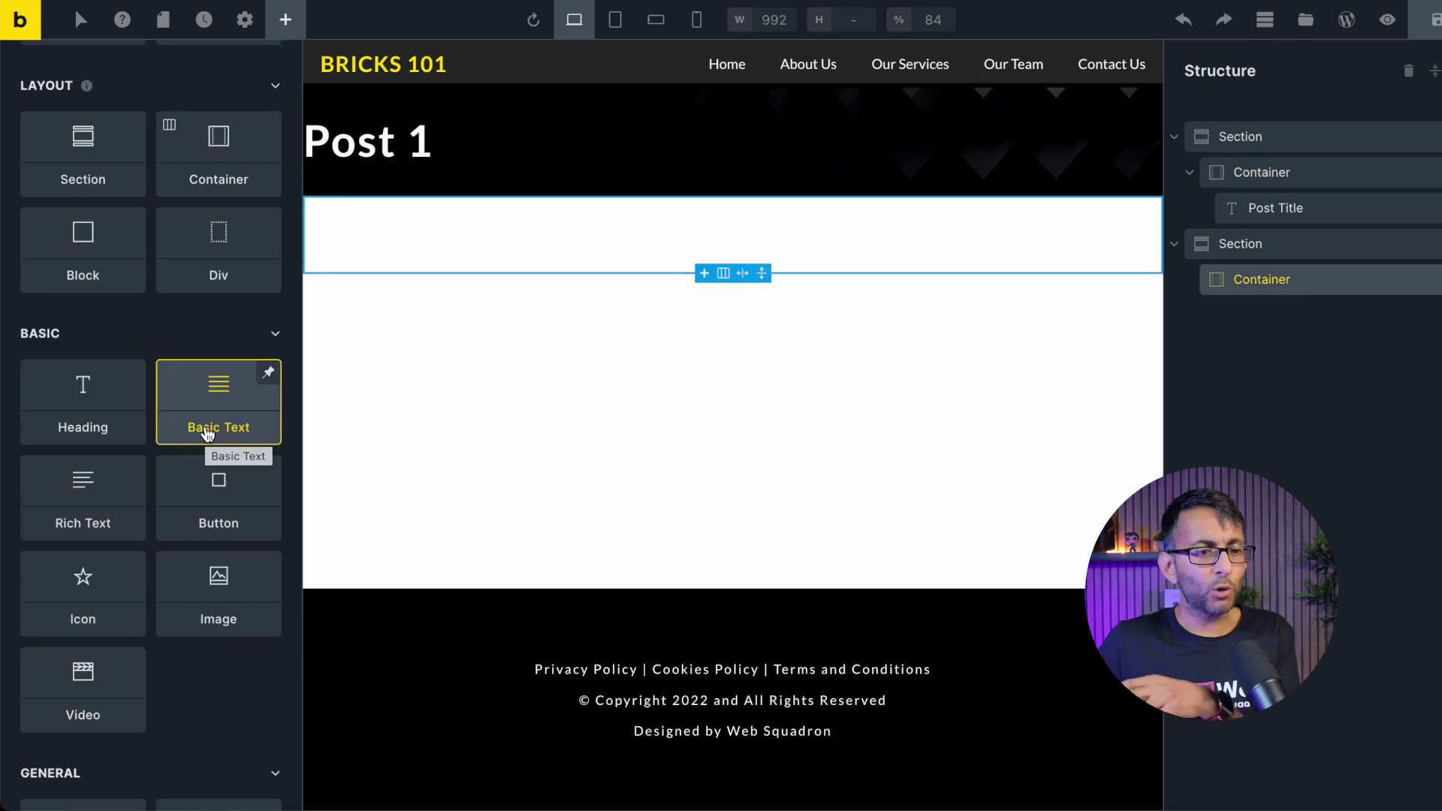
left_click(218, 598)
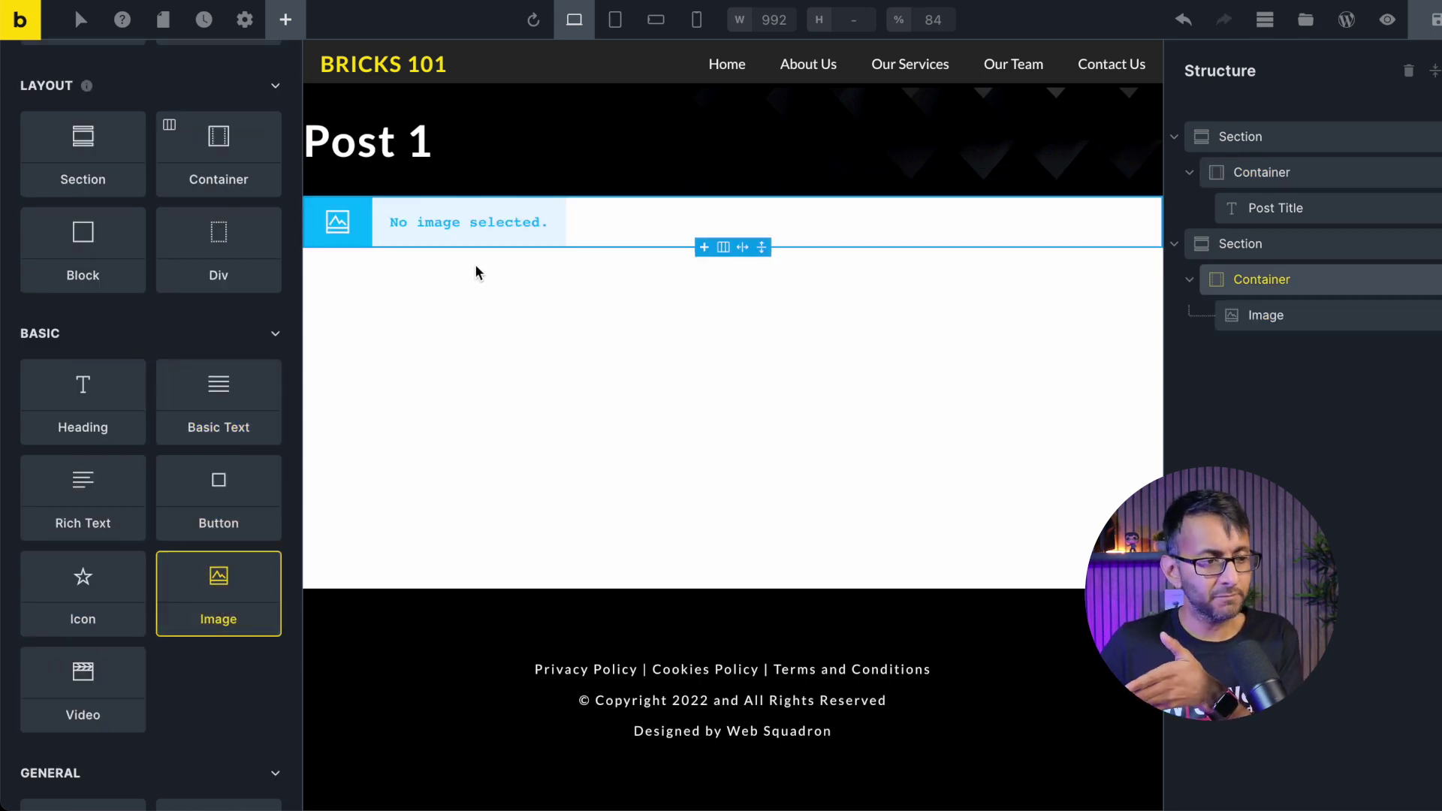
left_click(1247, 315)
left_click(72, 181)
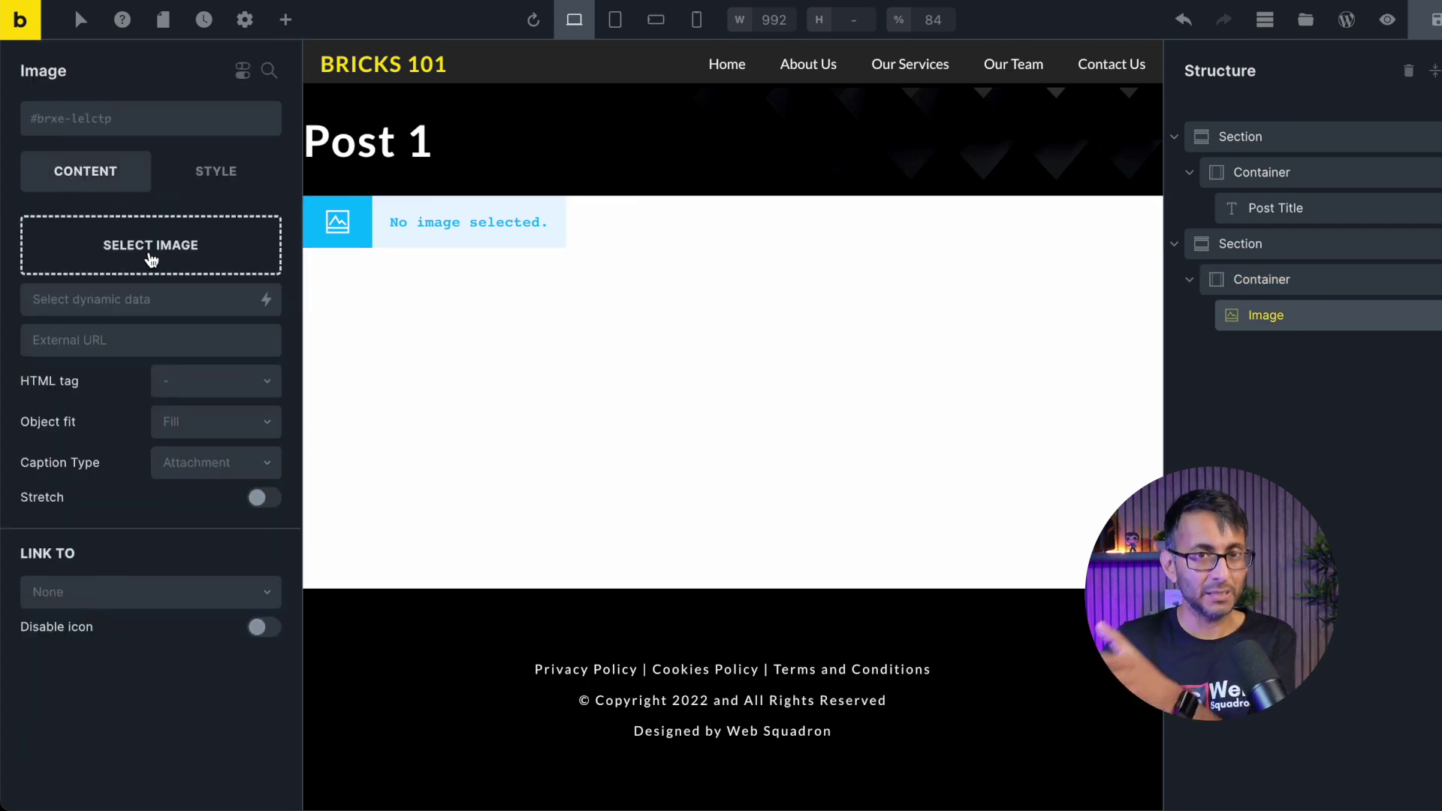
left_click(267, 303)
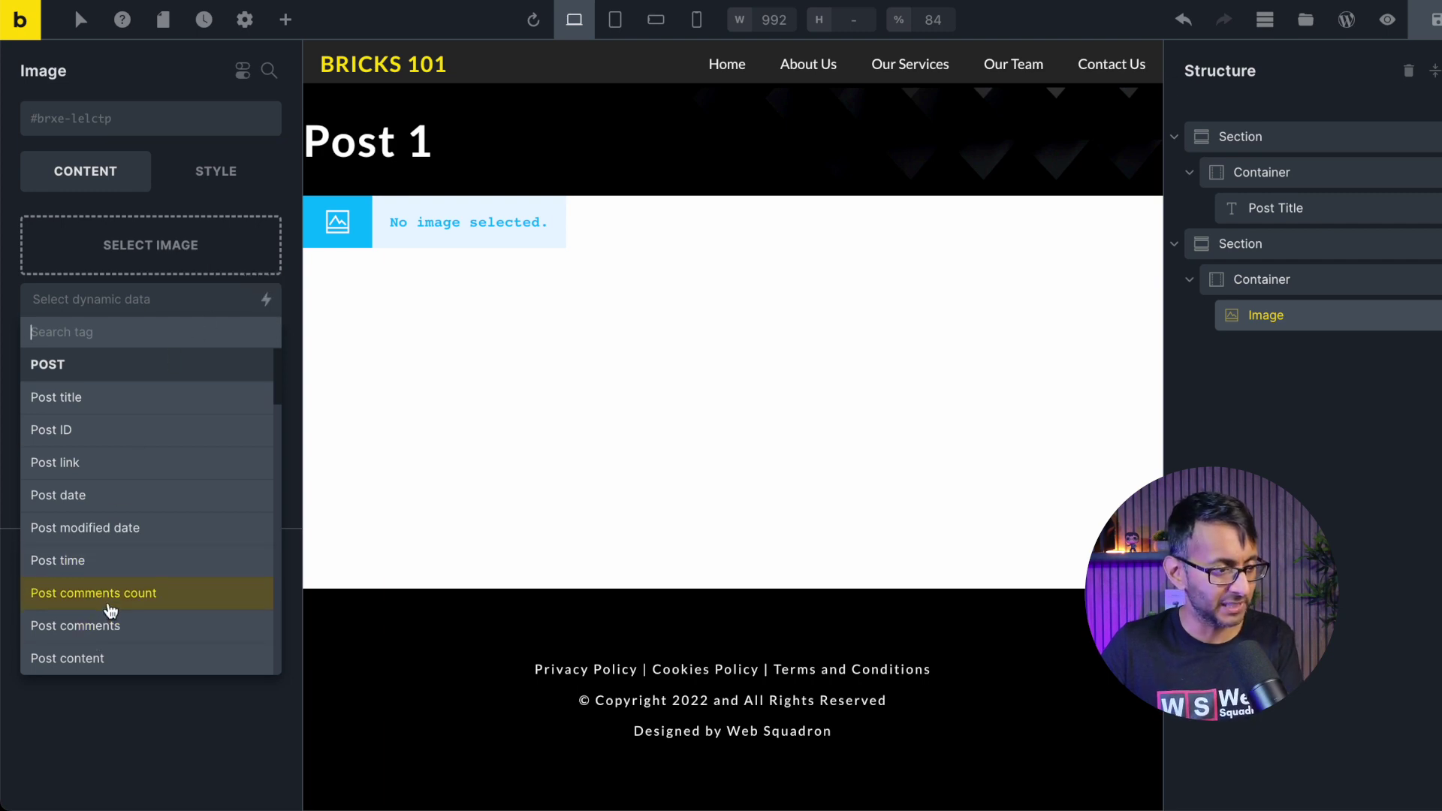
type("fea")
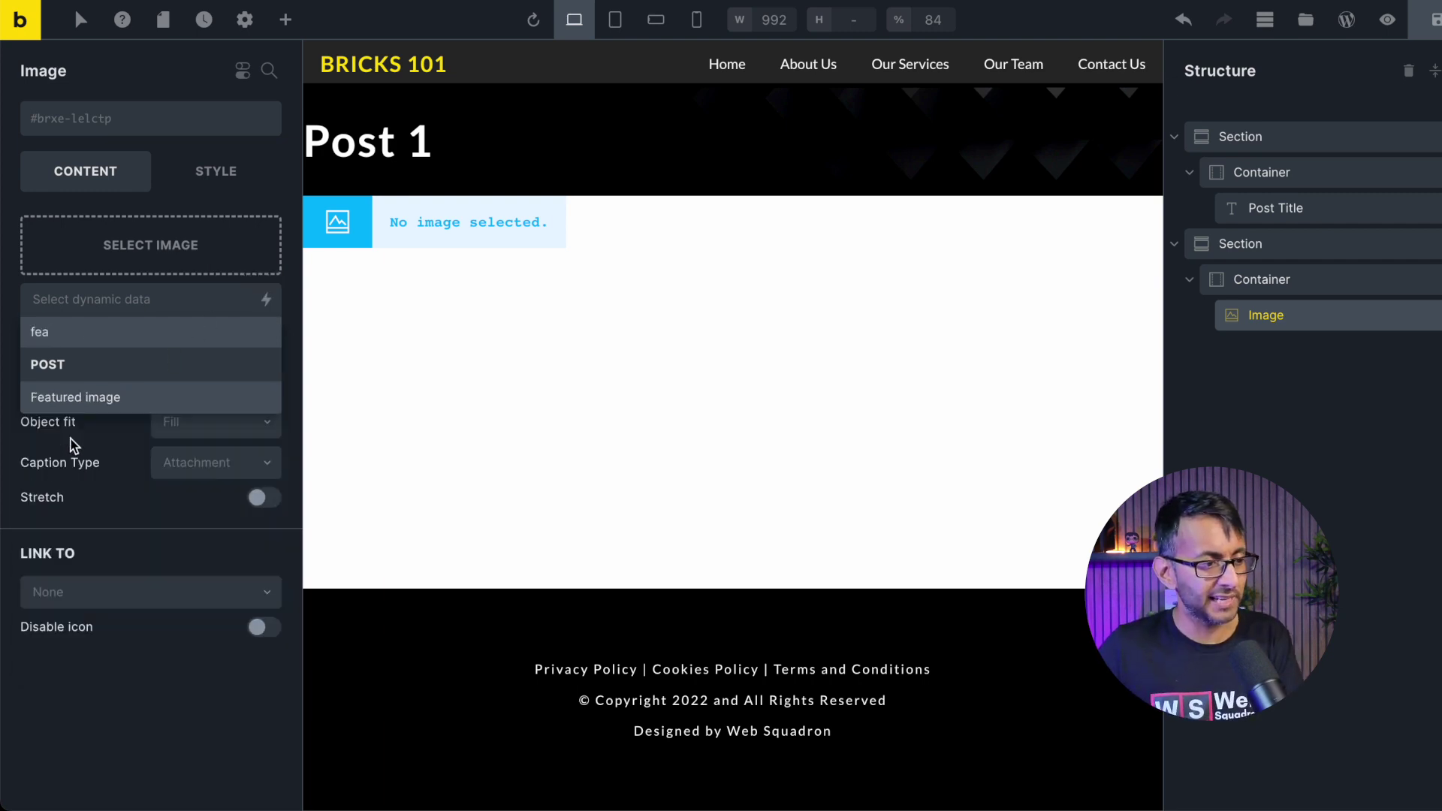
left_click(106, 399)
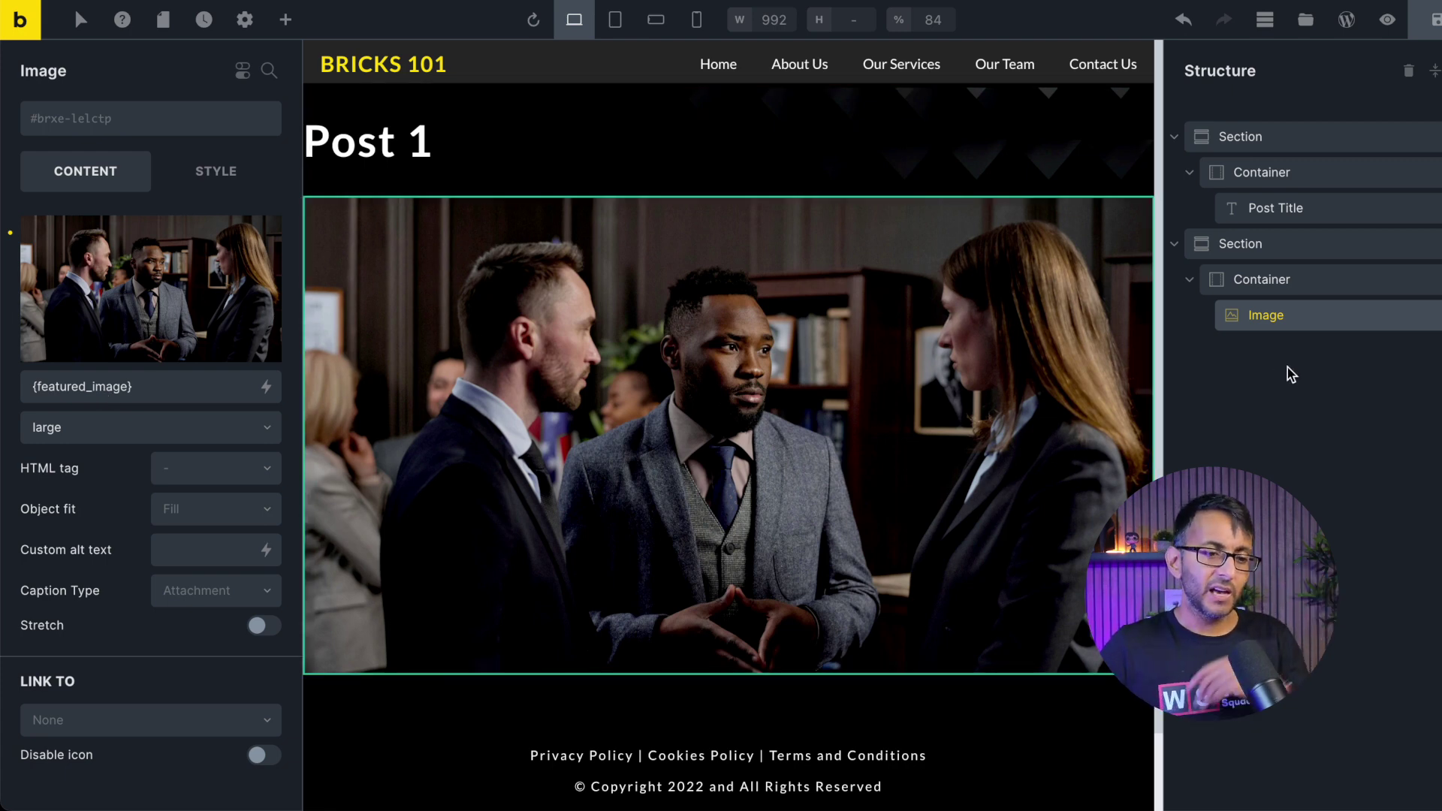
left_click(1432, 316)
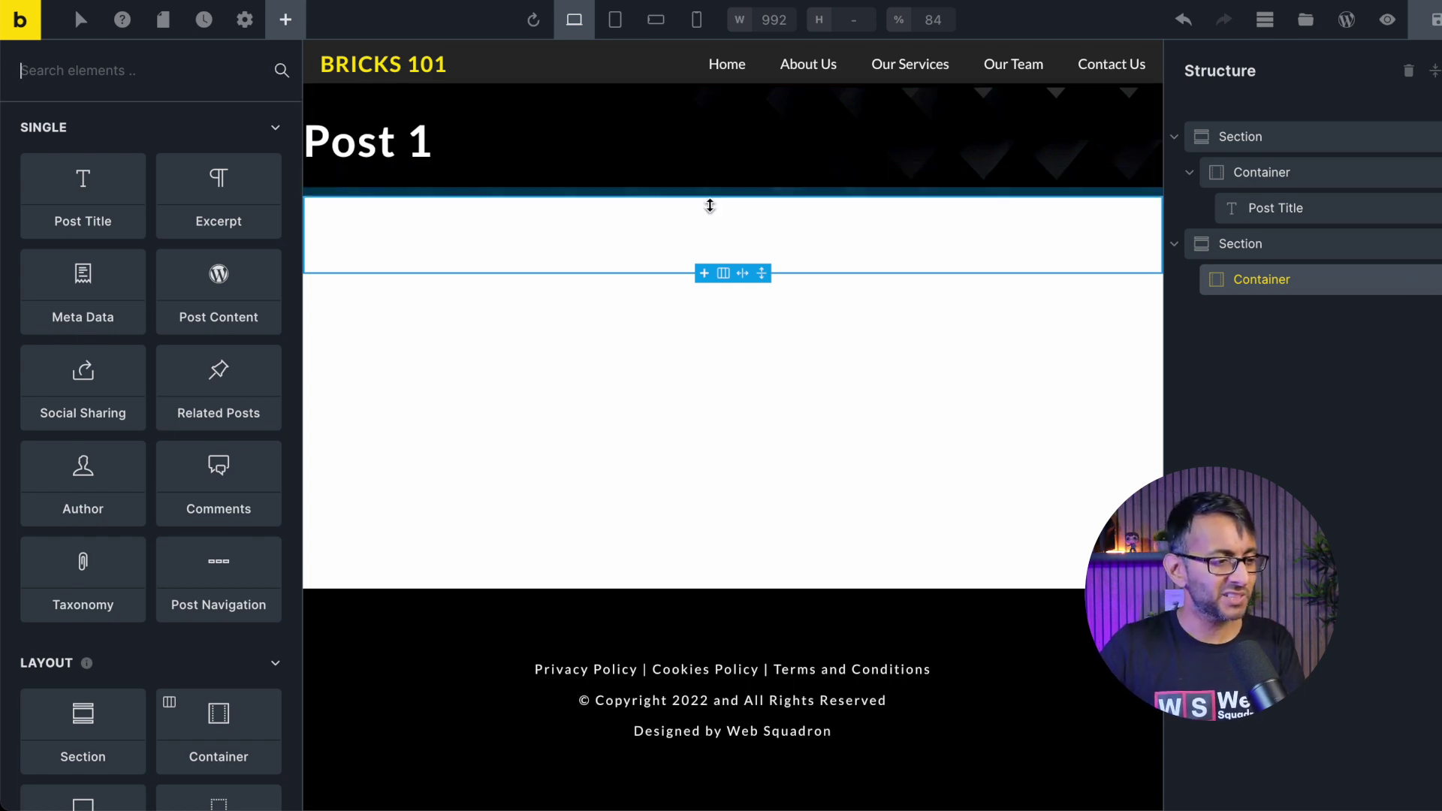
Insert a Post Content element into the new container and set the container width to 1000.
left_click(210, 298)
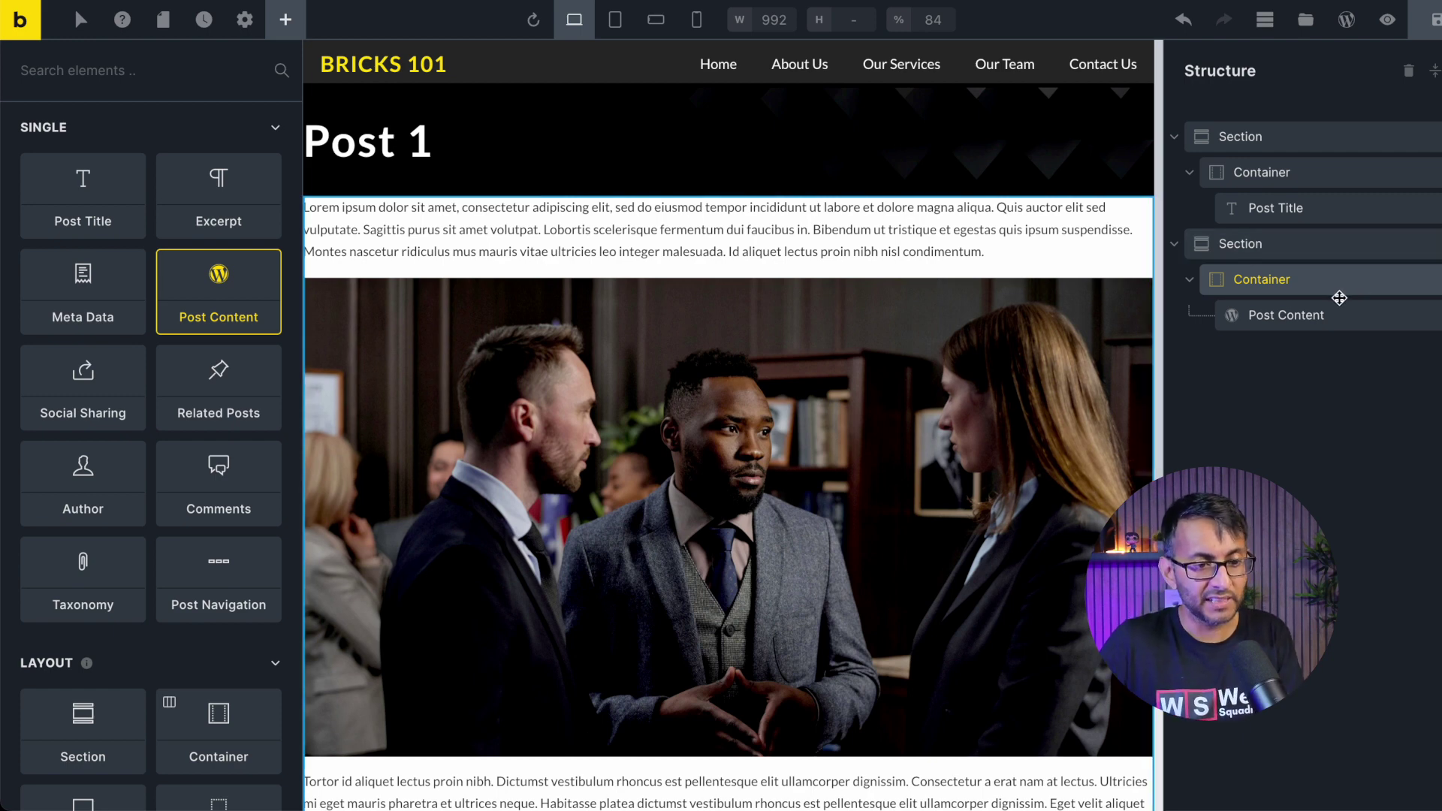
left_click(1320, 279)
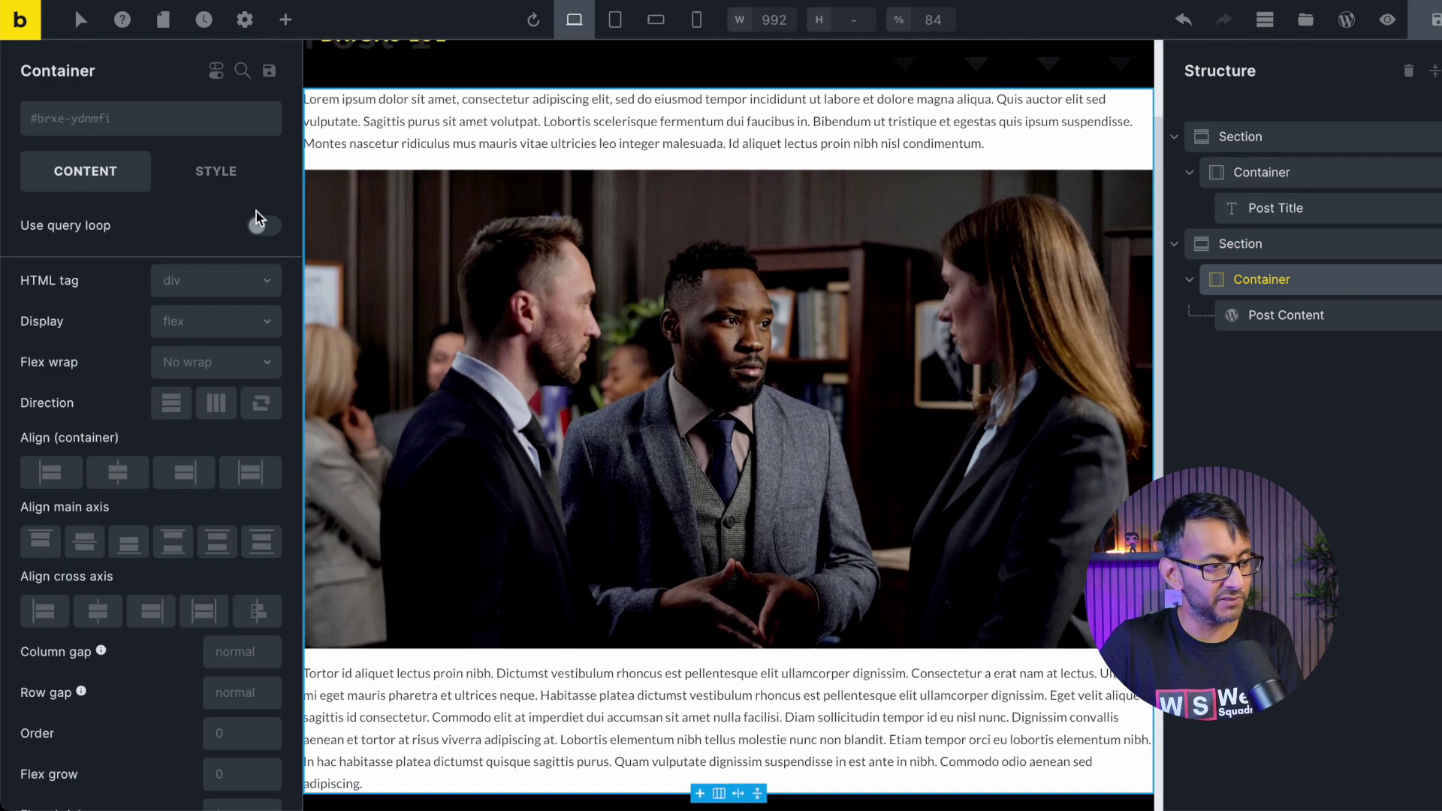
left_click(253, 171)
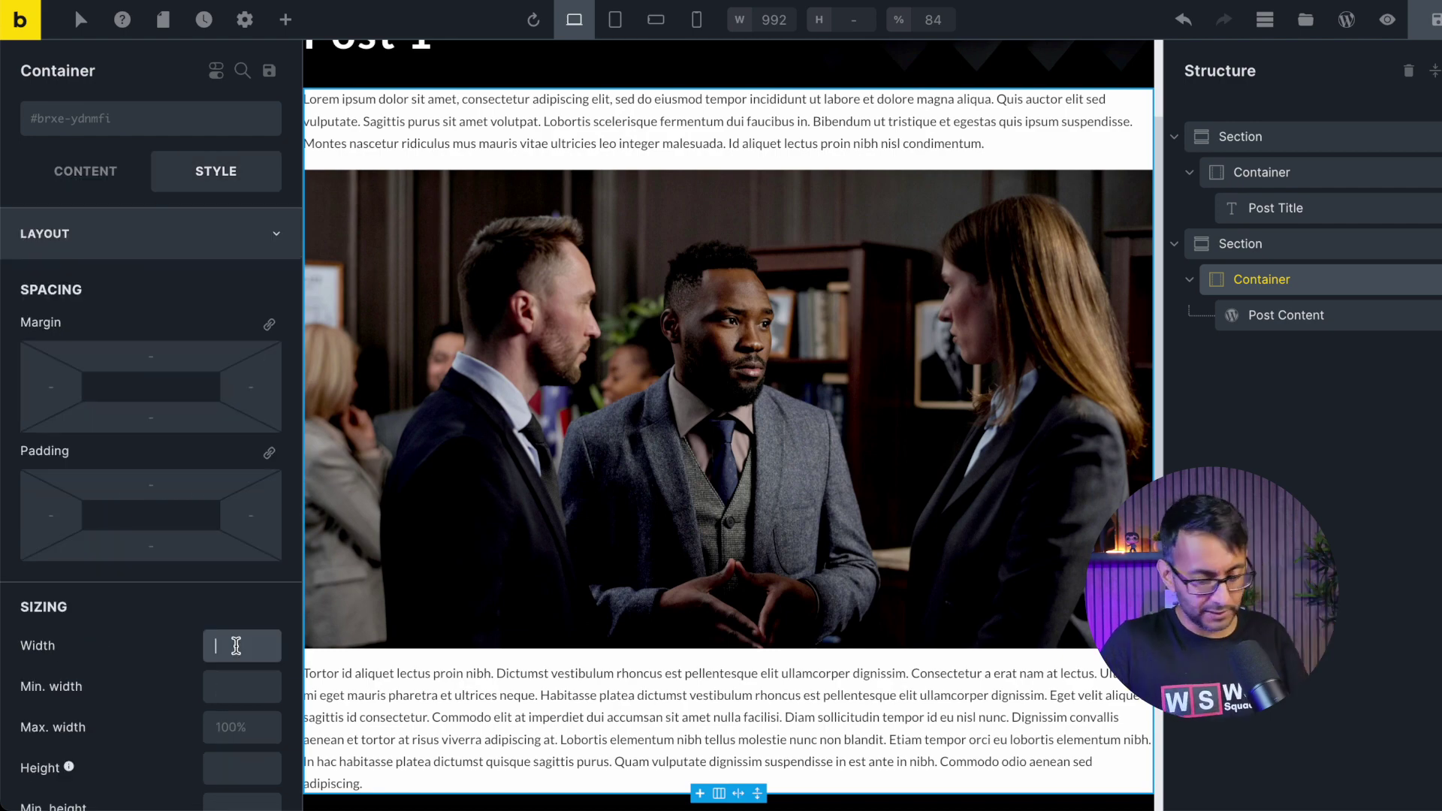
left_click(232, 645)
type("1000")
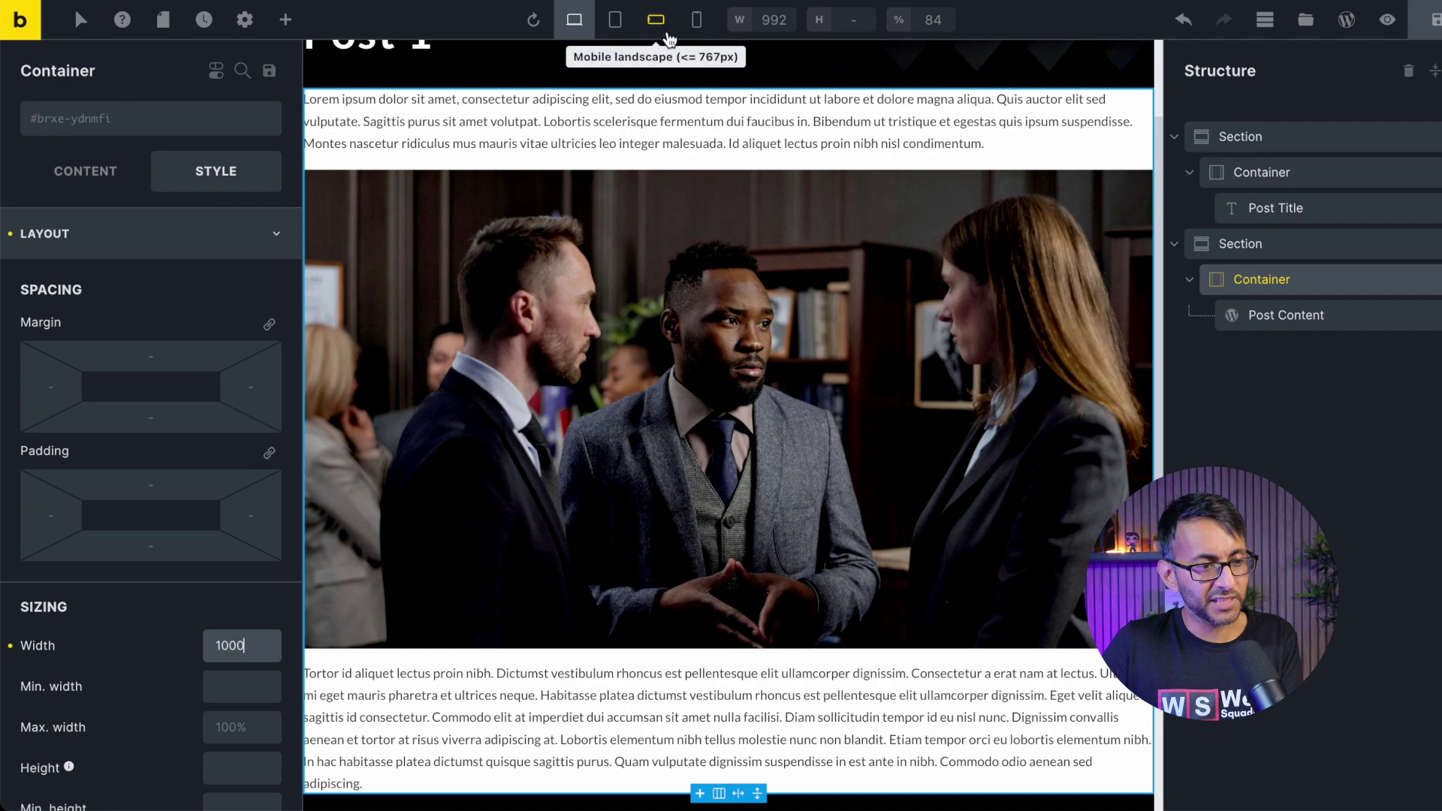
Preview the layout in Mobile portrait at a 378 px width.
left_click(696, 19)
left_click(774, 20)
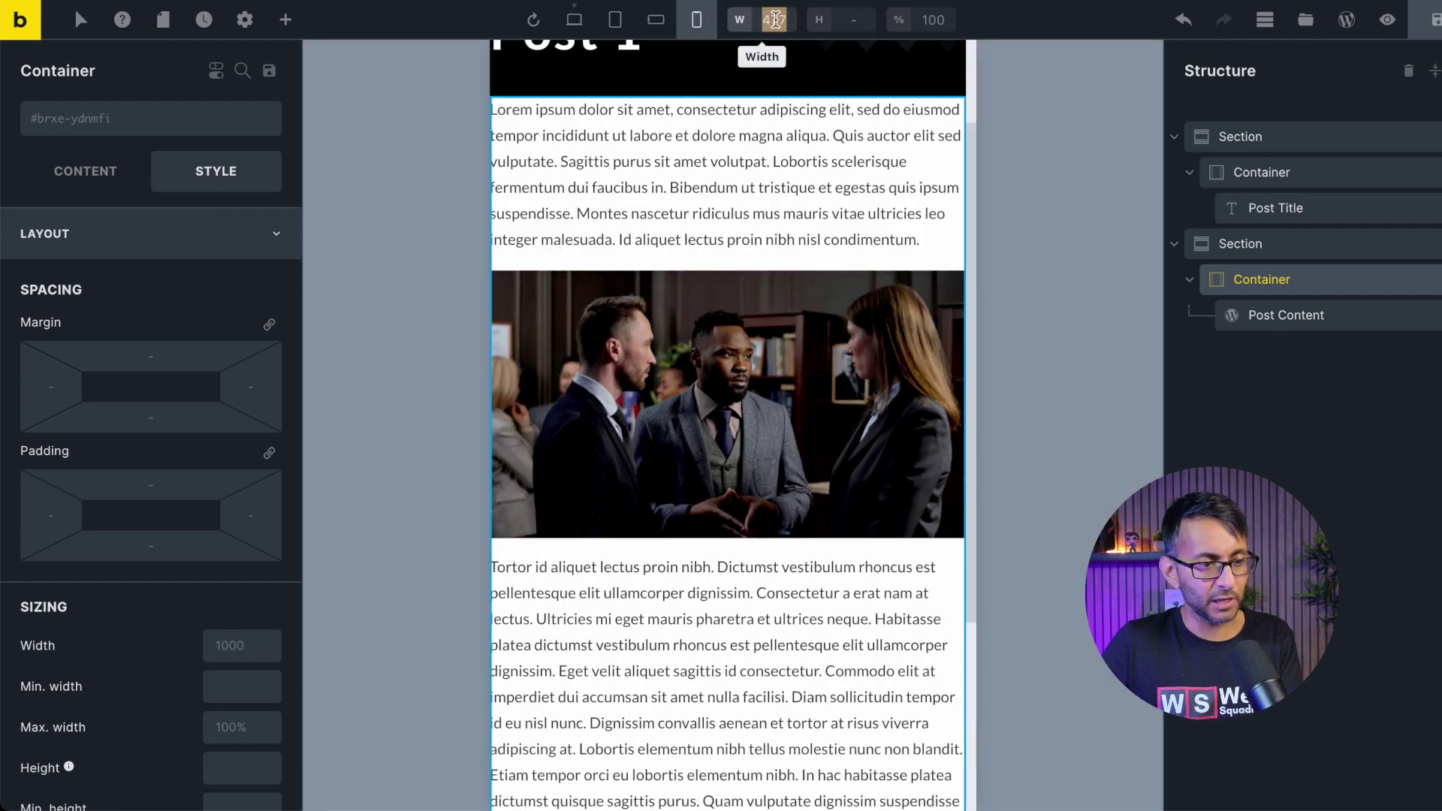
type("3")
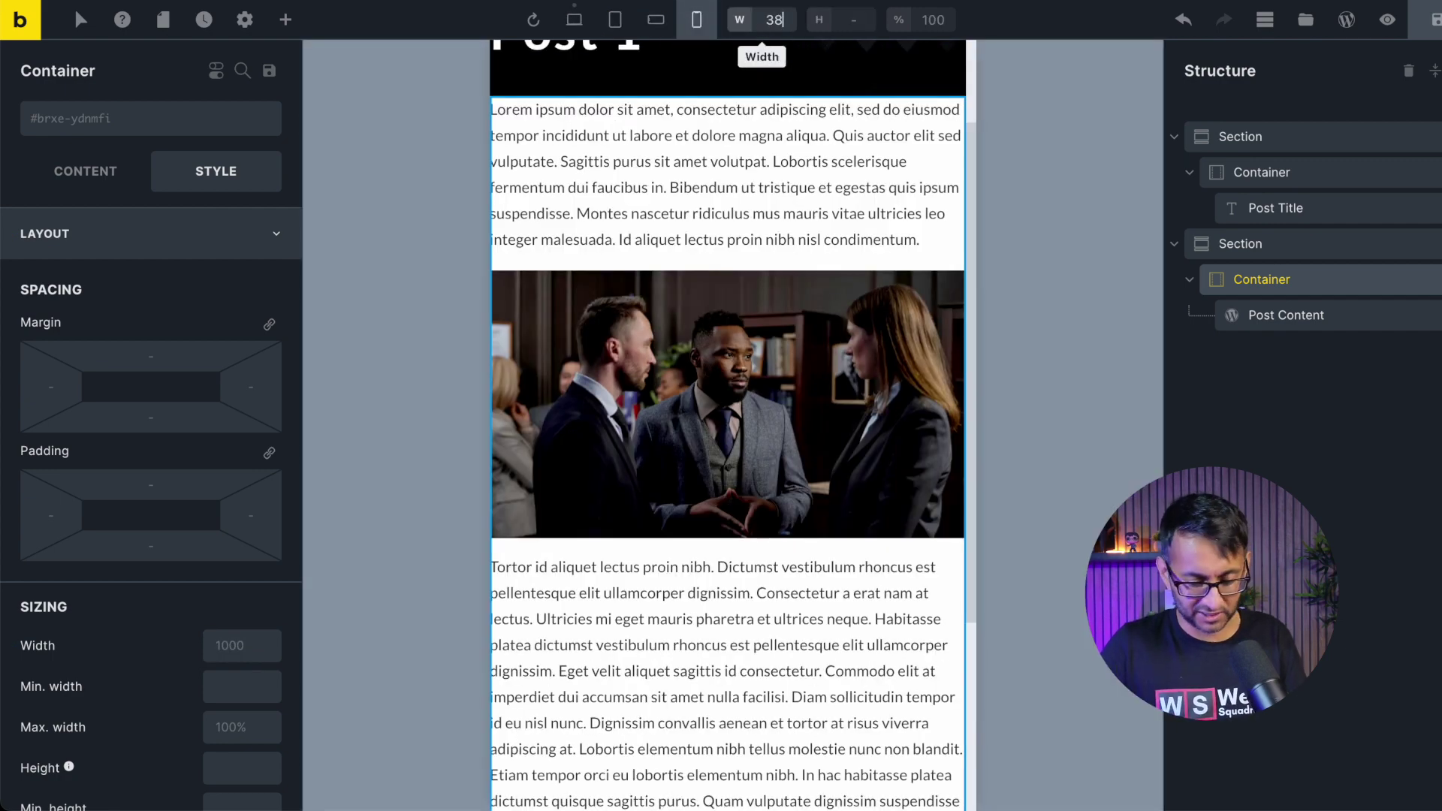
type("78")
key("Return")
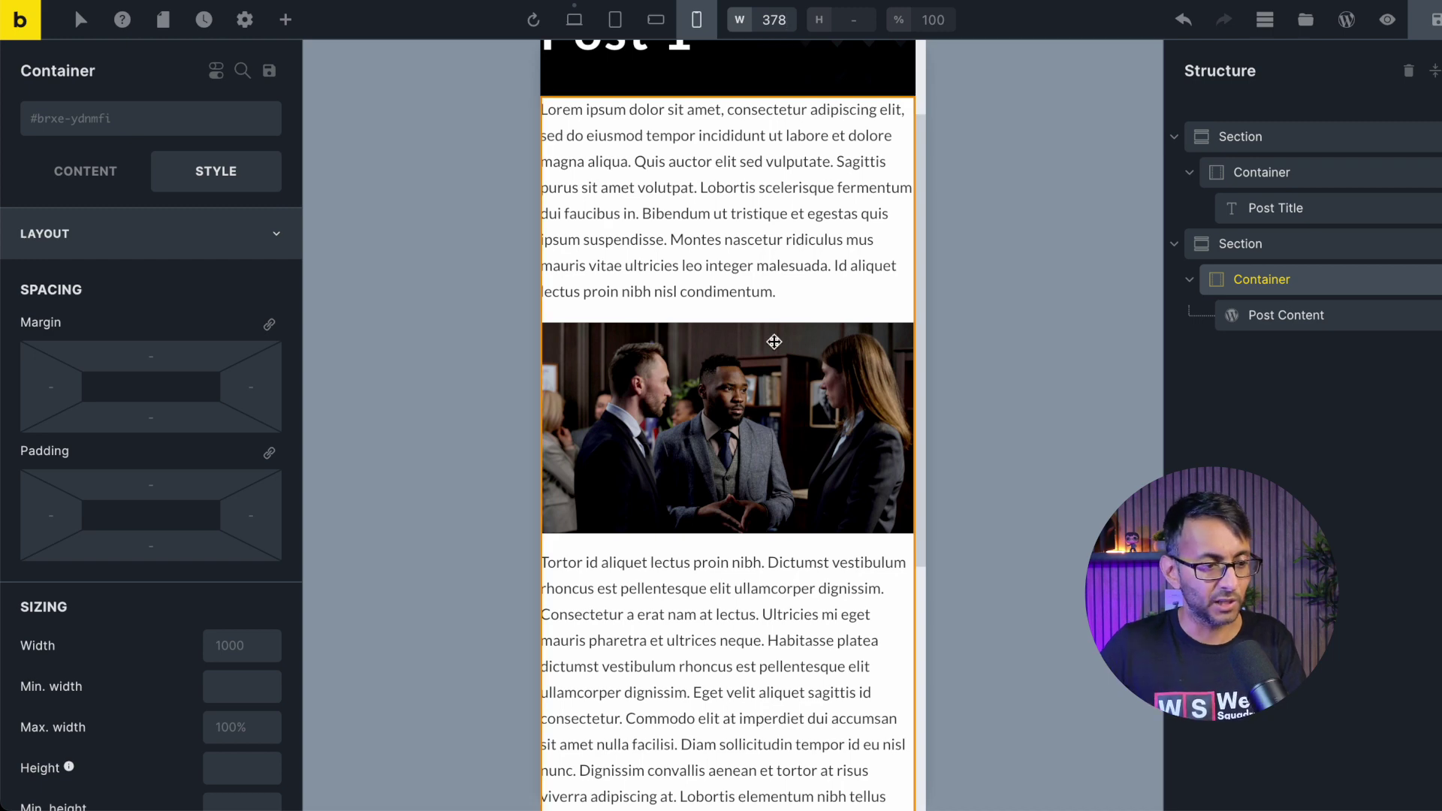
scroll(775, 343, "up", 3)
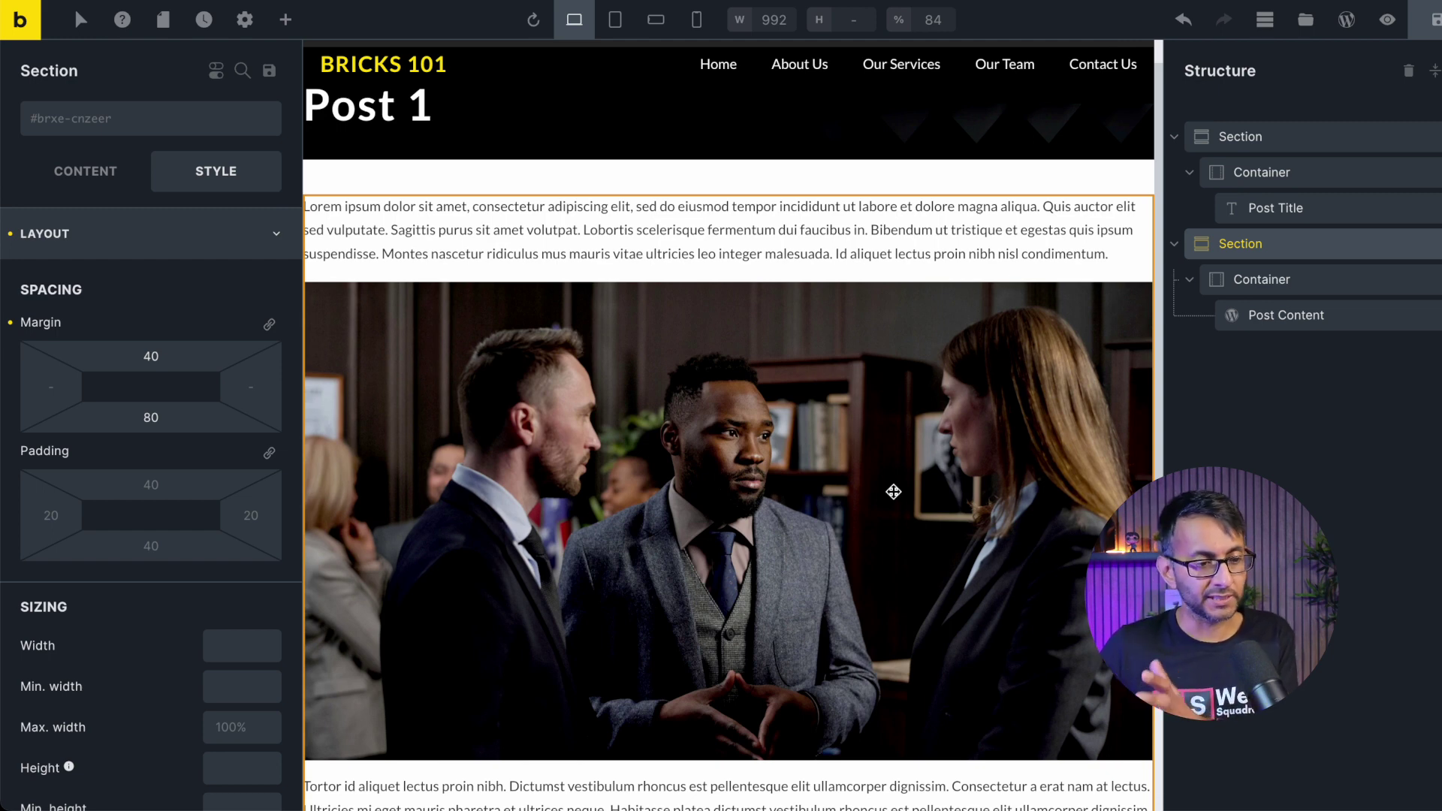
Select the Post Content element.
left_click(665, 488)
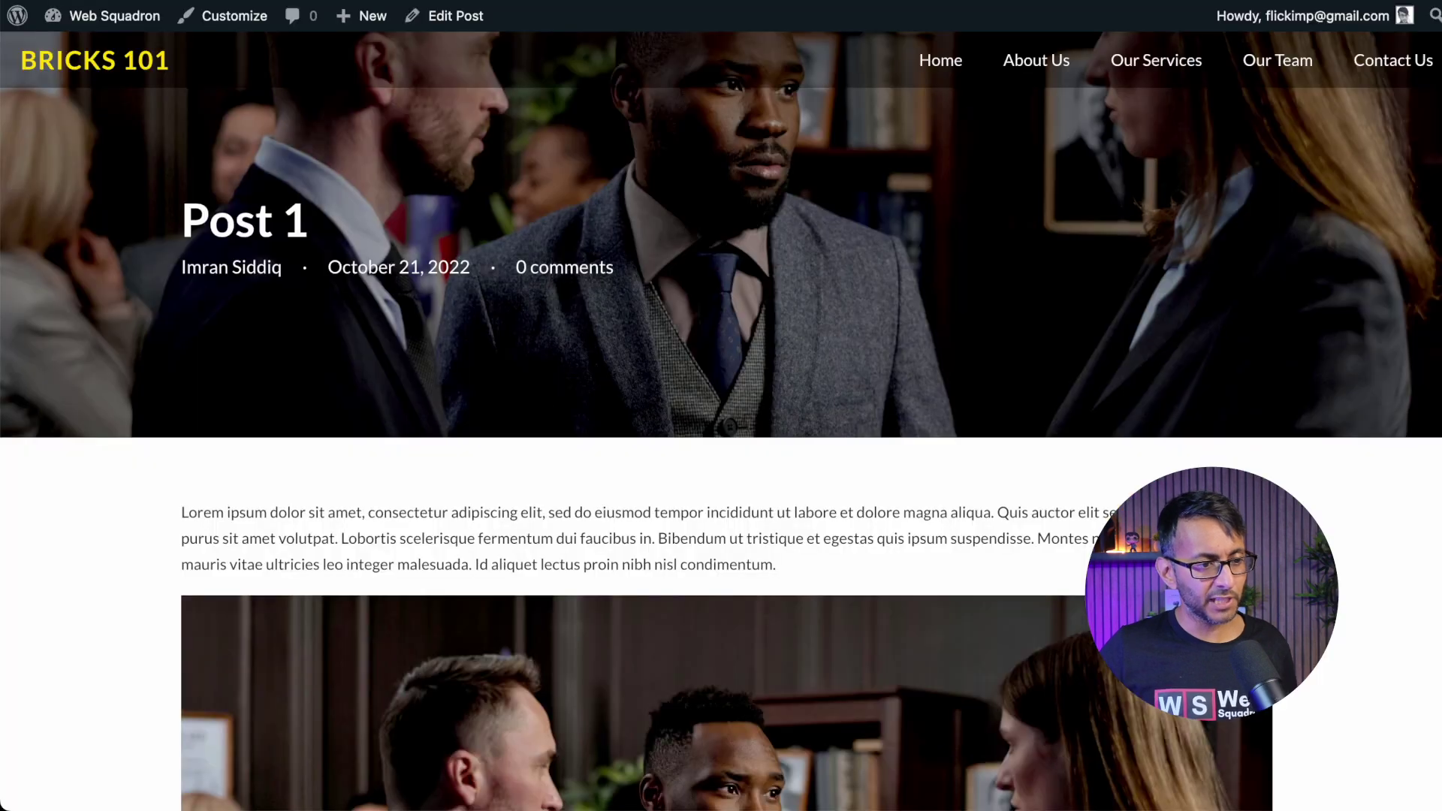
In the block editor, shrink Post 1's image to half width, move the spacer below it, and update.
mouse_move(443, 16)
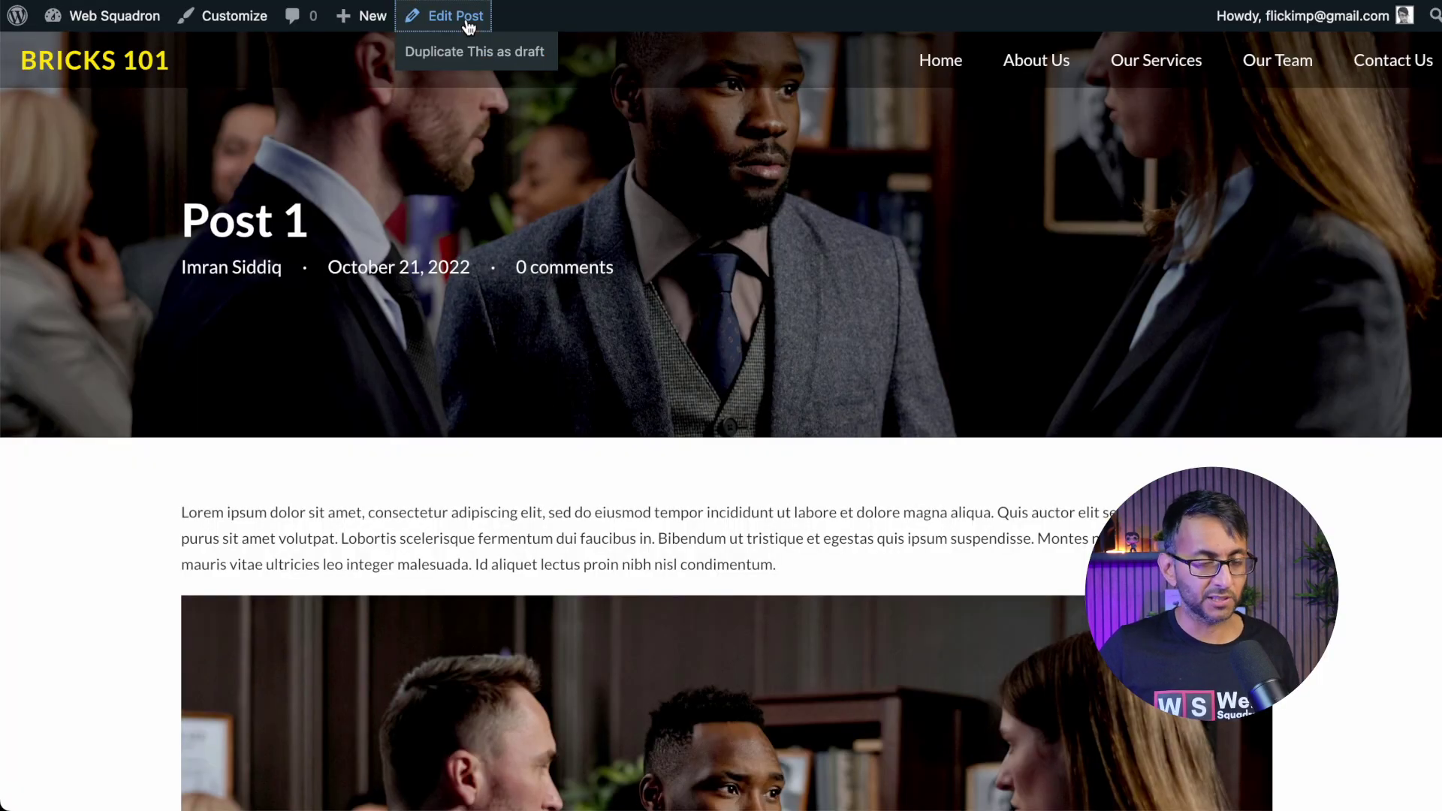
left_click(466, 18)
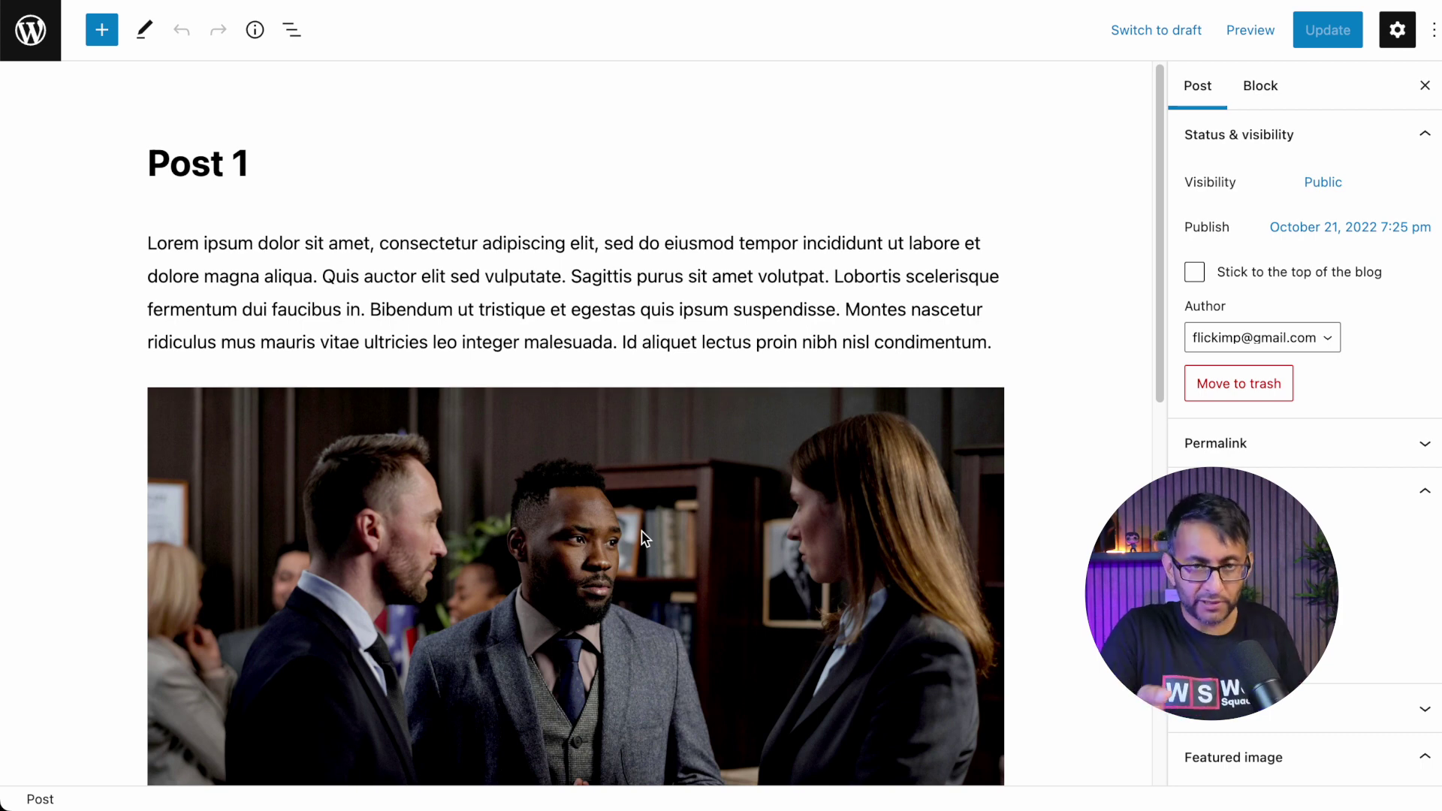
left_click(597, 521)
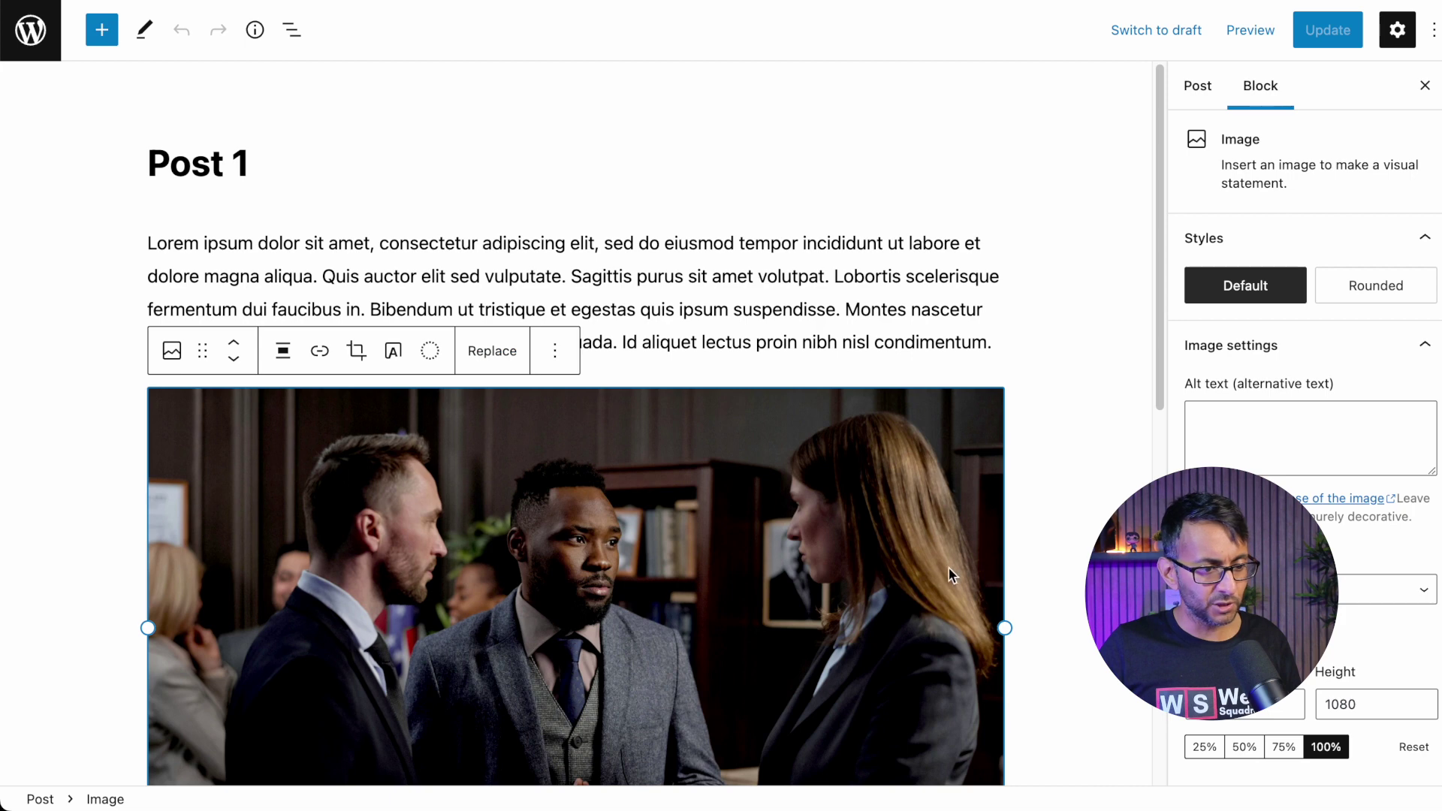
left_click_drag(1007, 628, 655, 608)
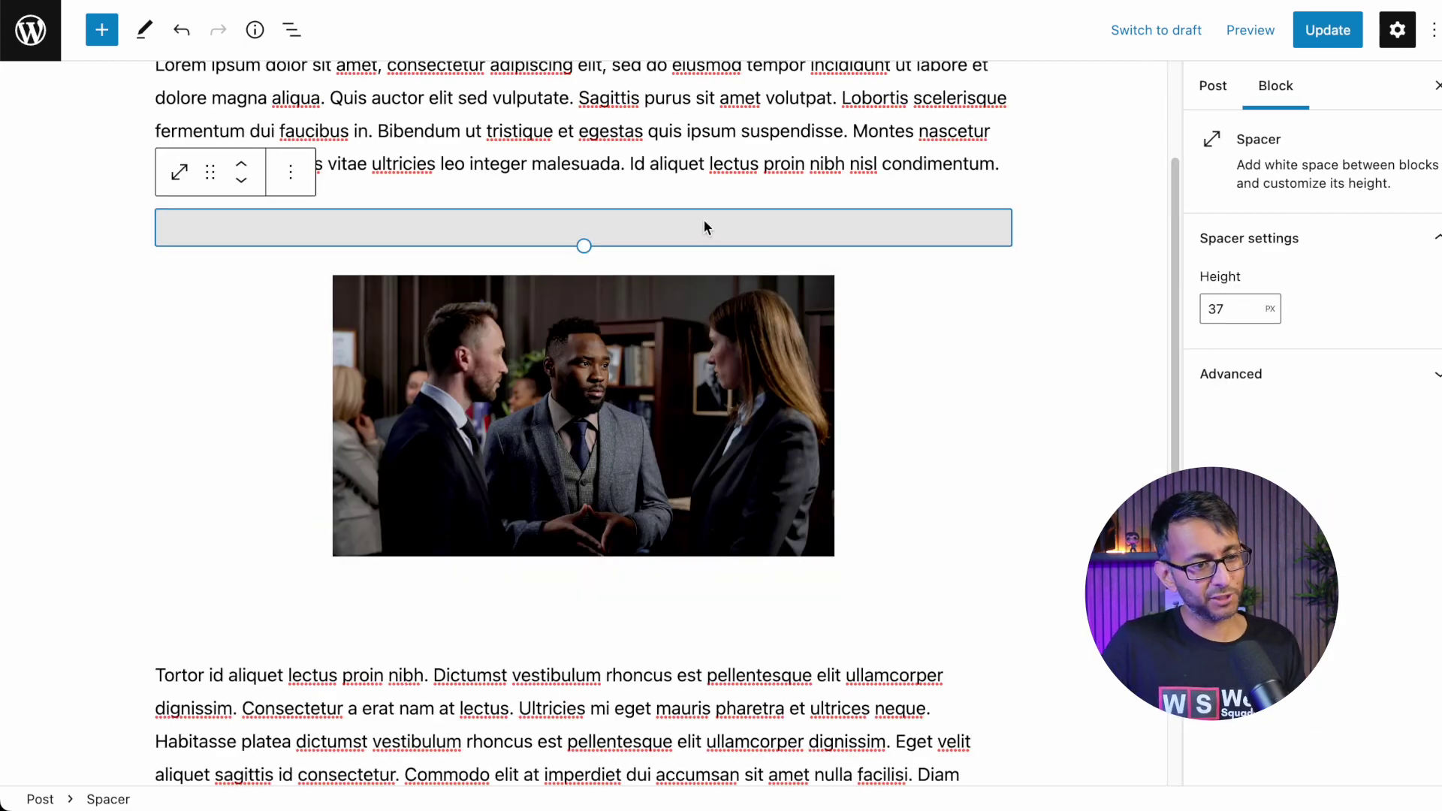
left_click_drag(705, 219, 653, 621)
left_click(1328, 30)
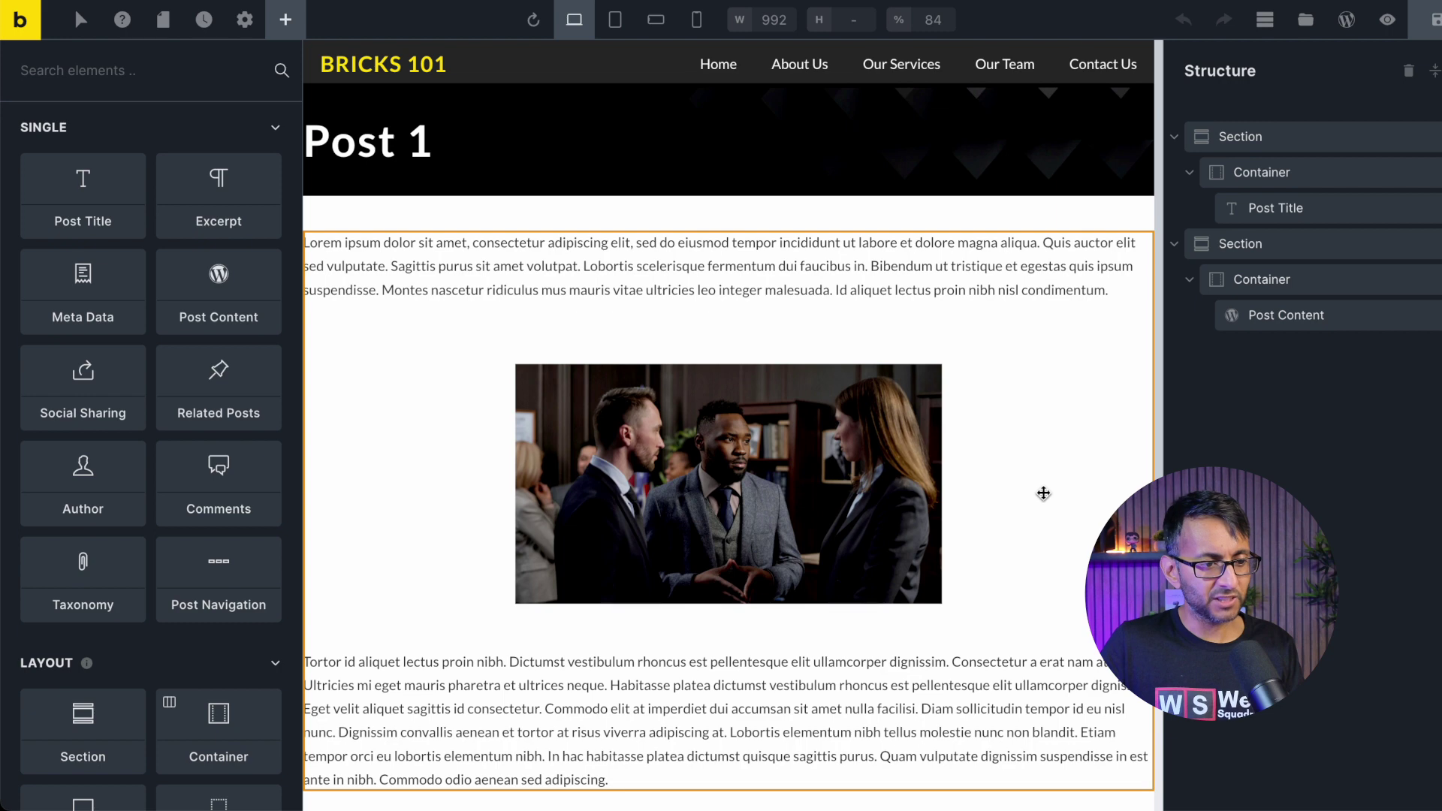
Narrow the post content container from 1000 to 800 wide, save the template, and show the Elements list.
left_click(1043, 492)
scroll(1044, 493, "down", 2)
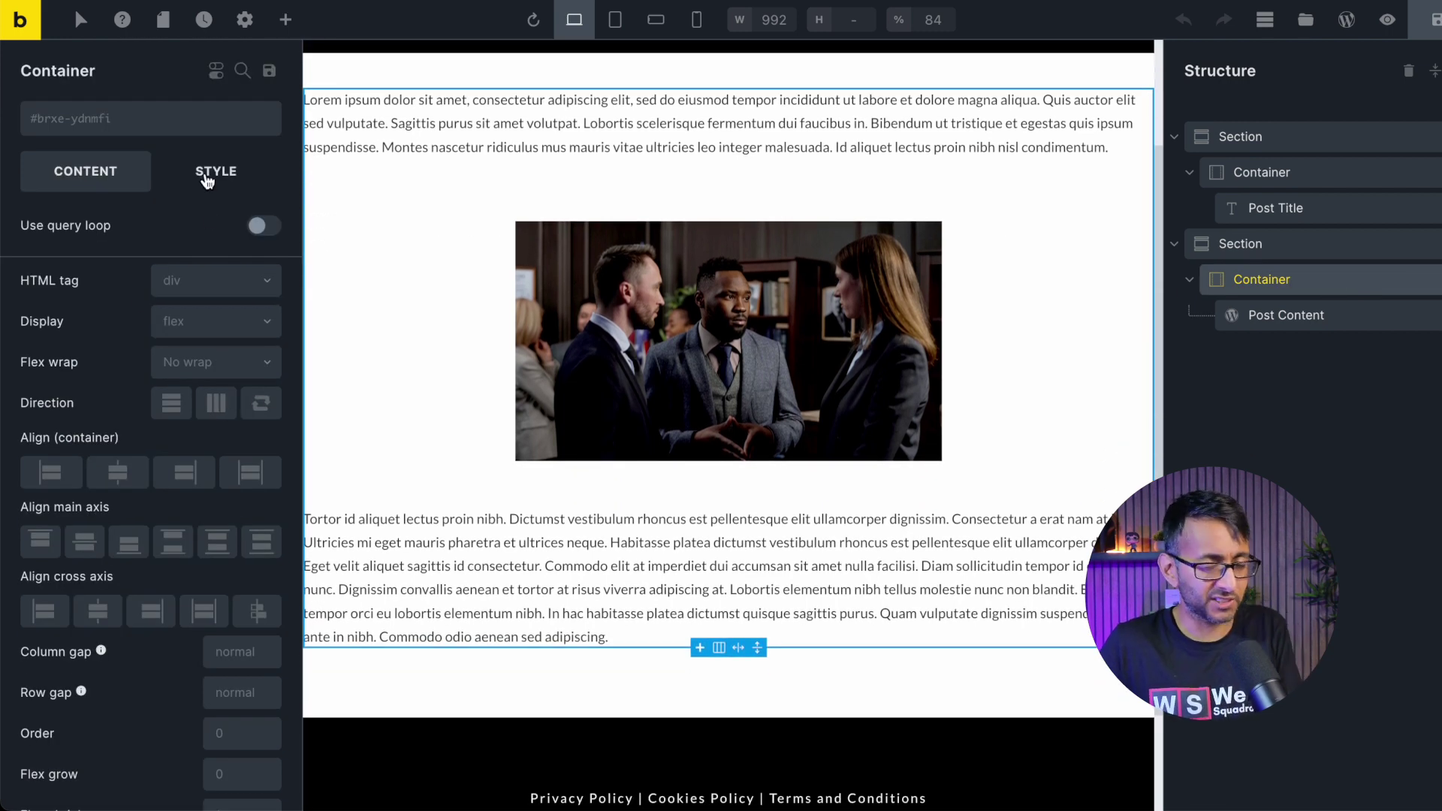
left_click(207, 178)
left_click(188, 235)
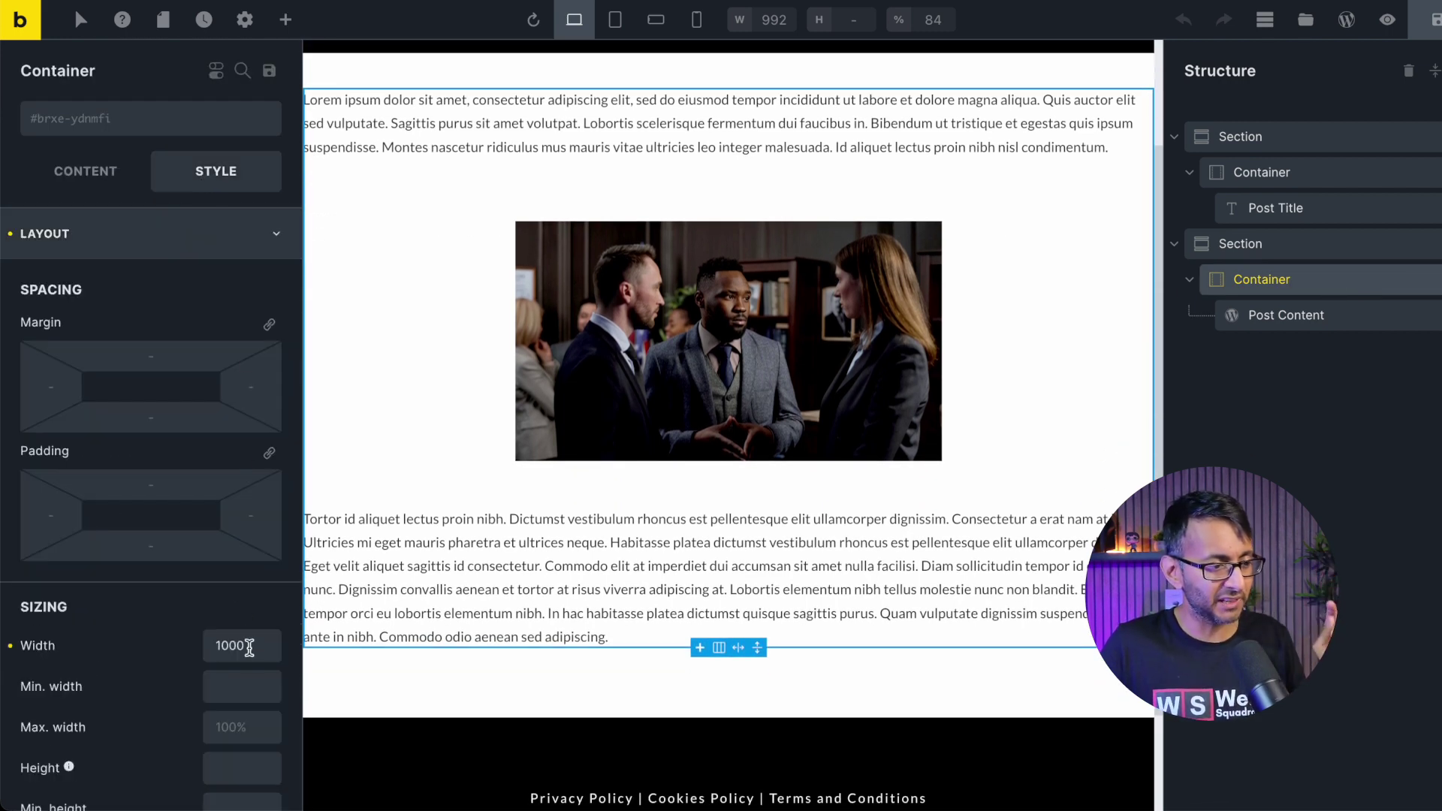
left_click_drag(249, 647, 186, 646)
type("800")
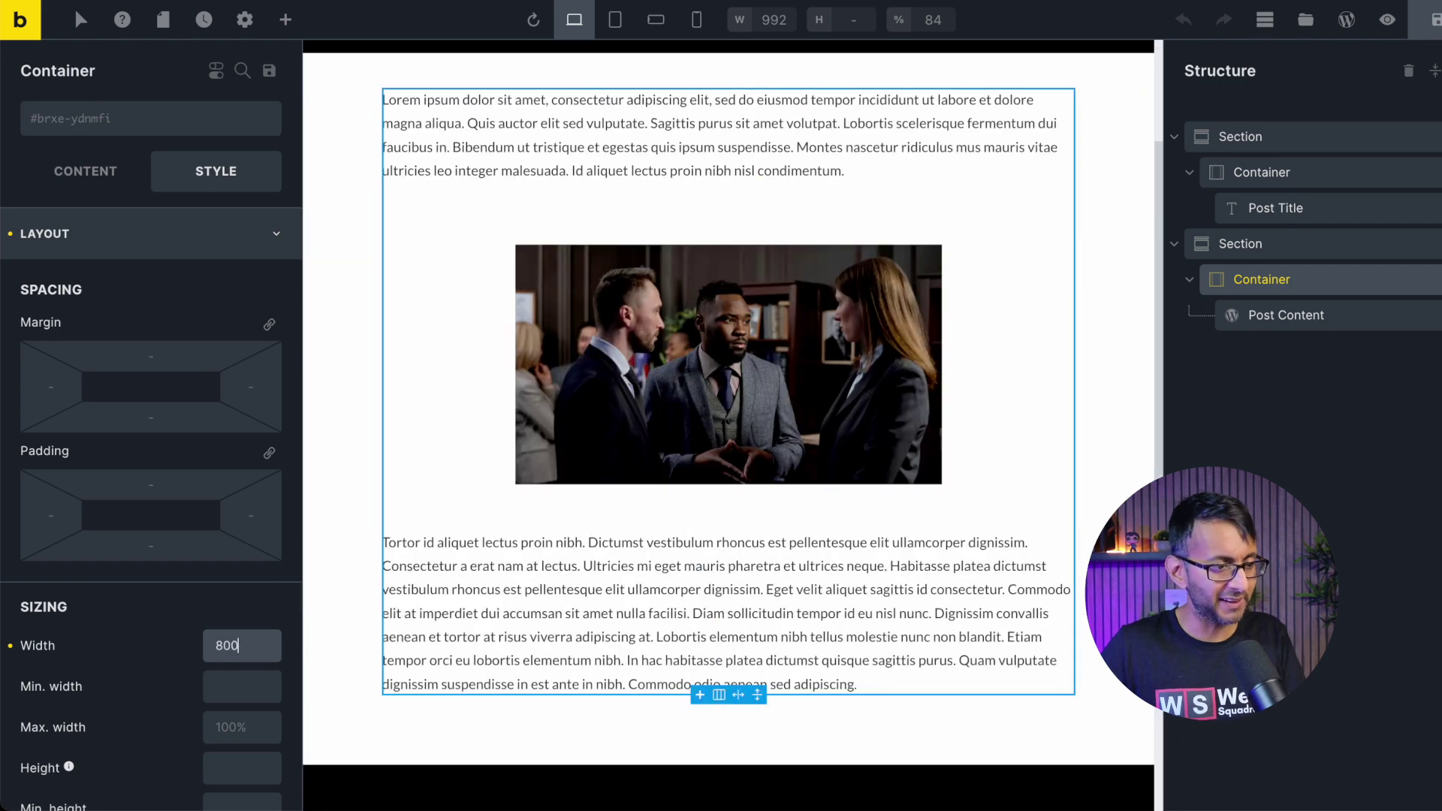
key("ctrl+s")
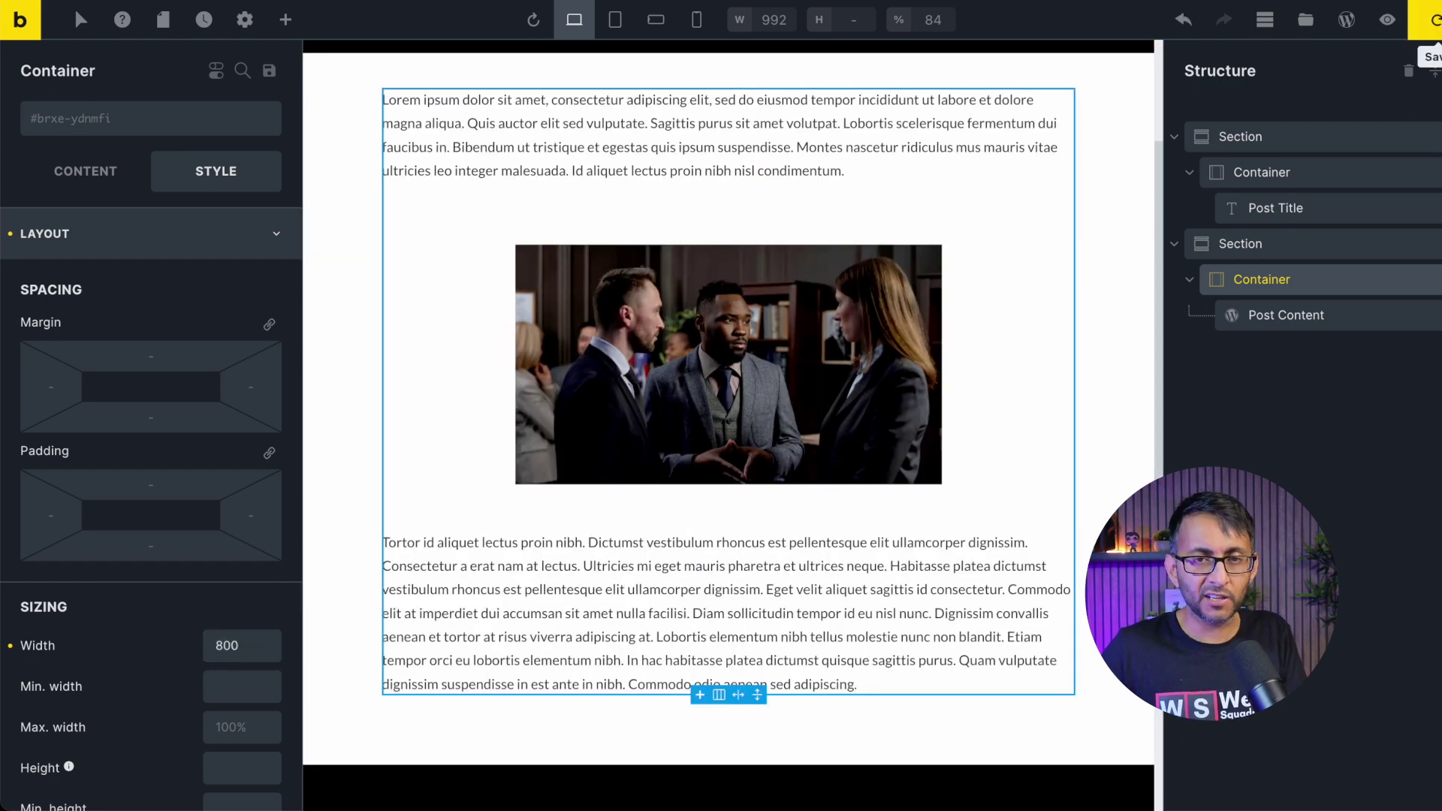
left_click(285, 20)
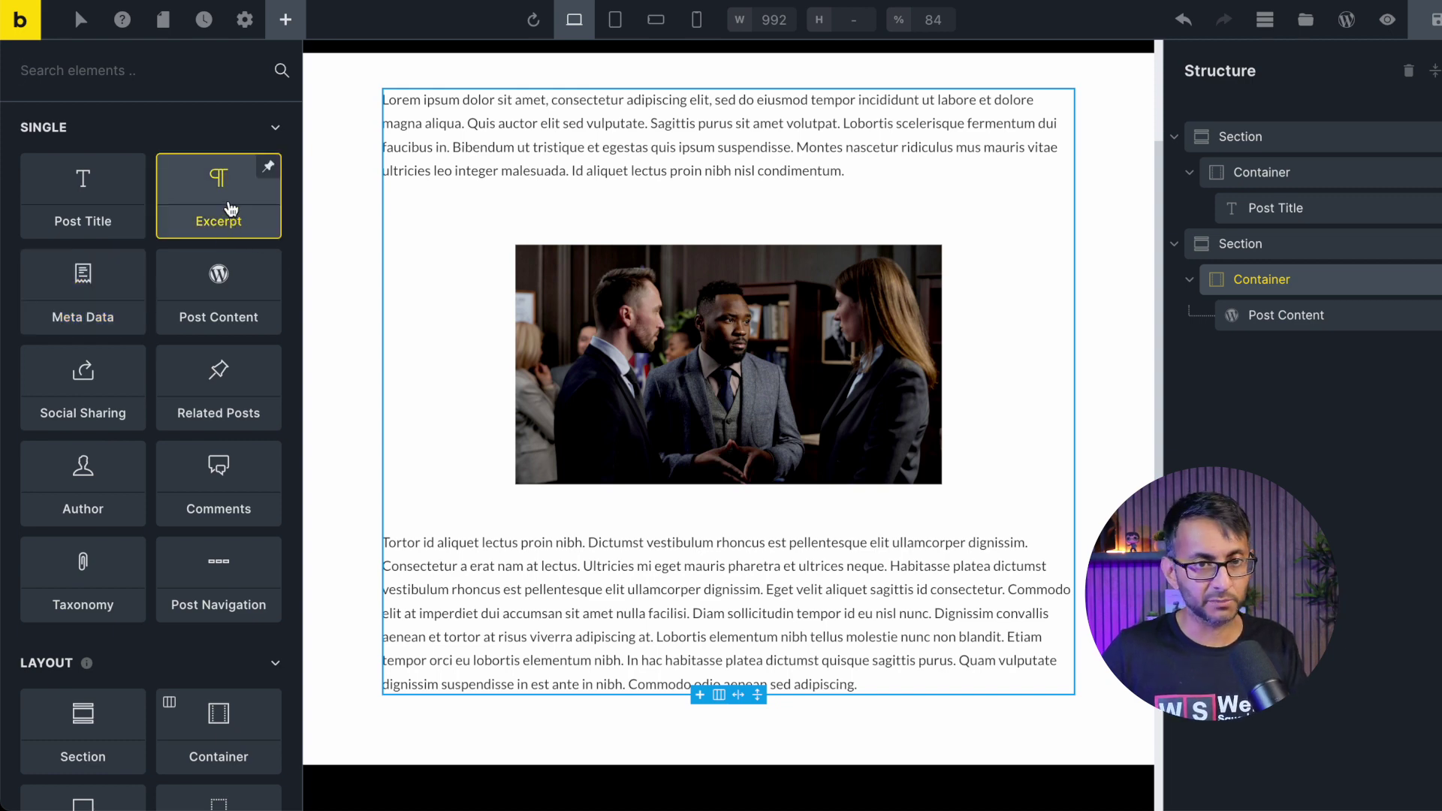
Add an Excerpt element beneath the Post Title in the hero.
left_click_drag(231, 209, 1041, 337)
left_click_drag(1152, 431, 220, 210)
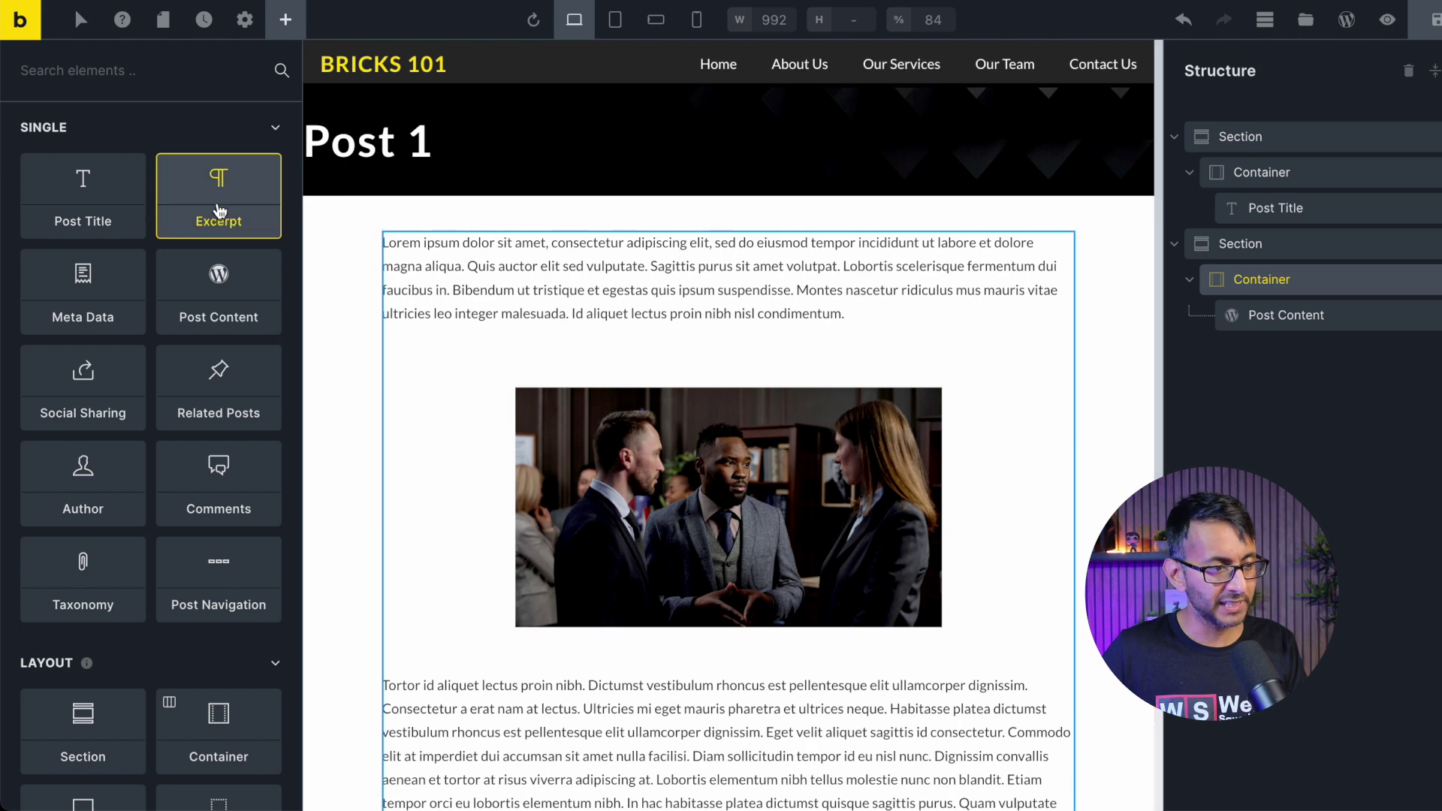
left_click(1319, 214)
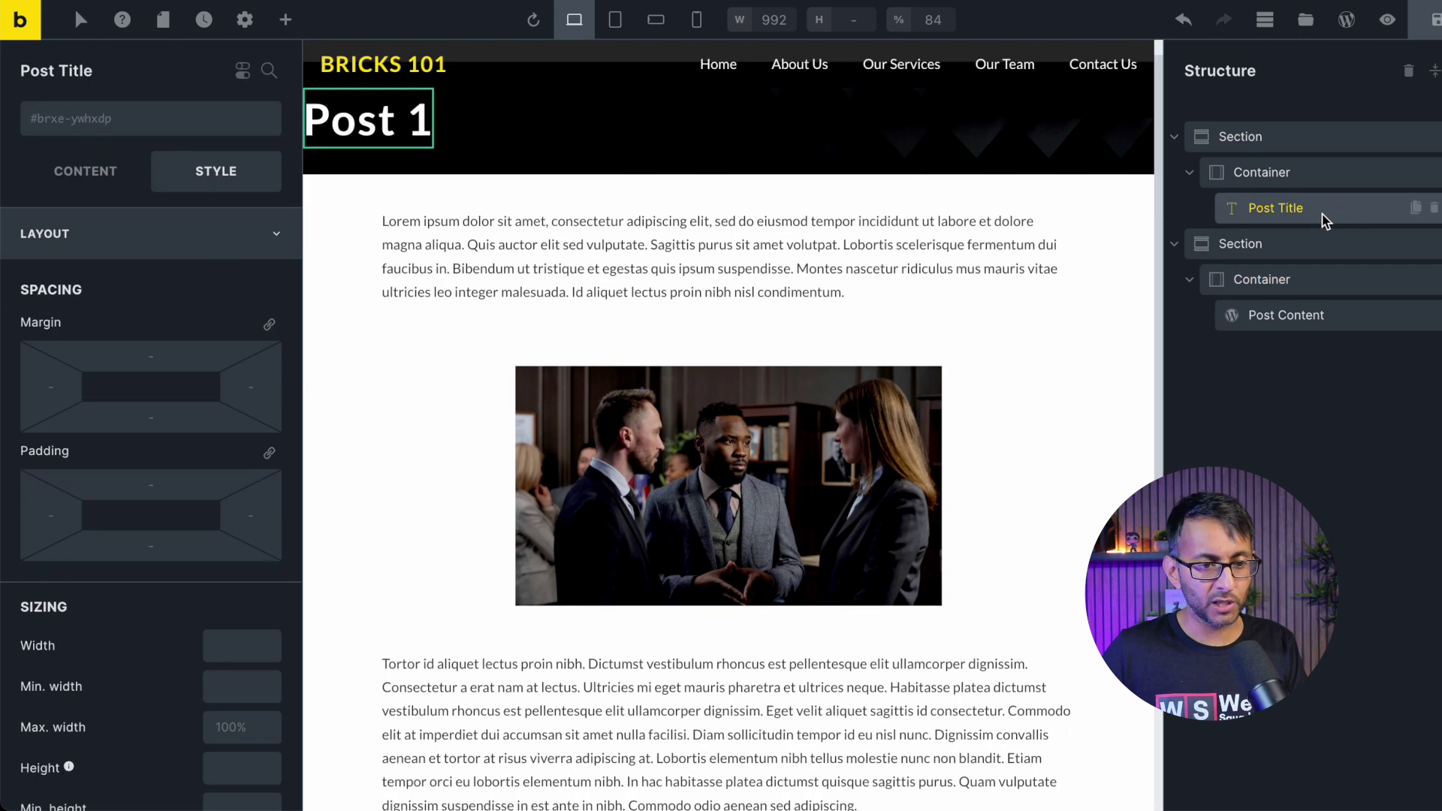
left_click(286, 20)
left_click(239, 187)
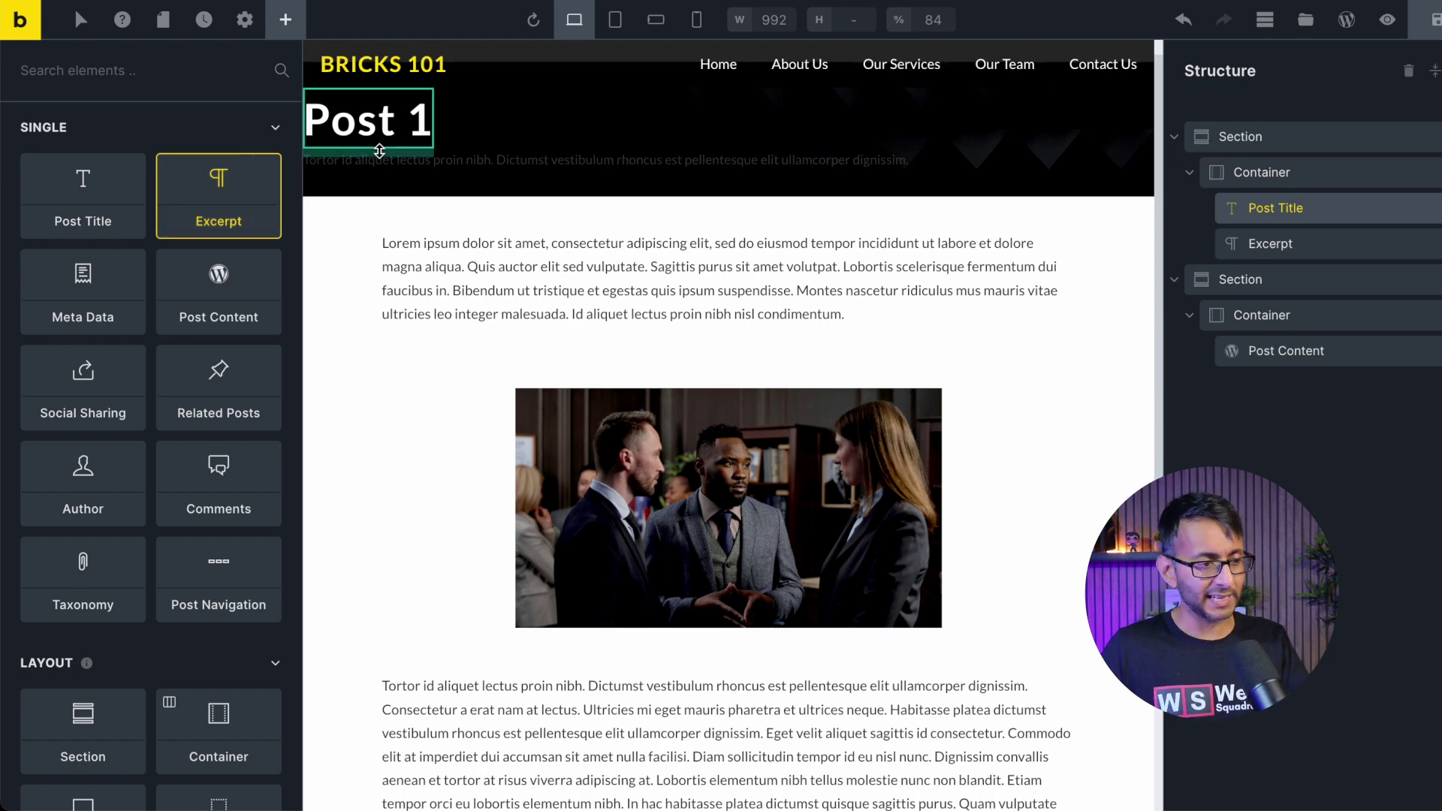
Colour the Excerpt text white (#FFFFFF), then select the Post Content element.
left_click(1305, 248)
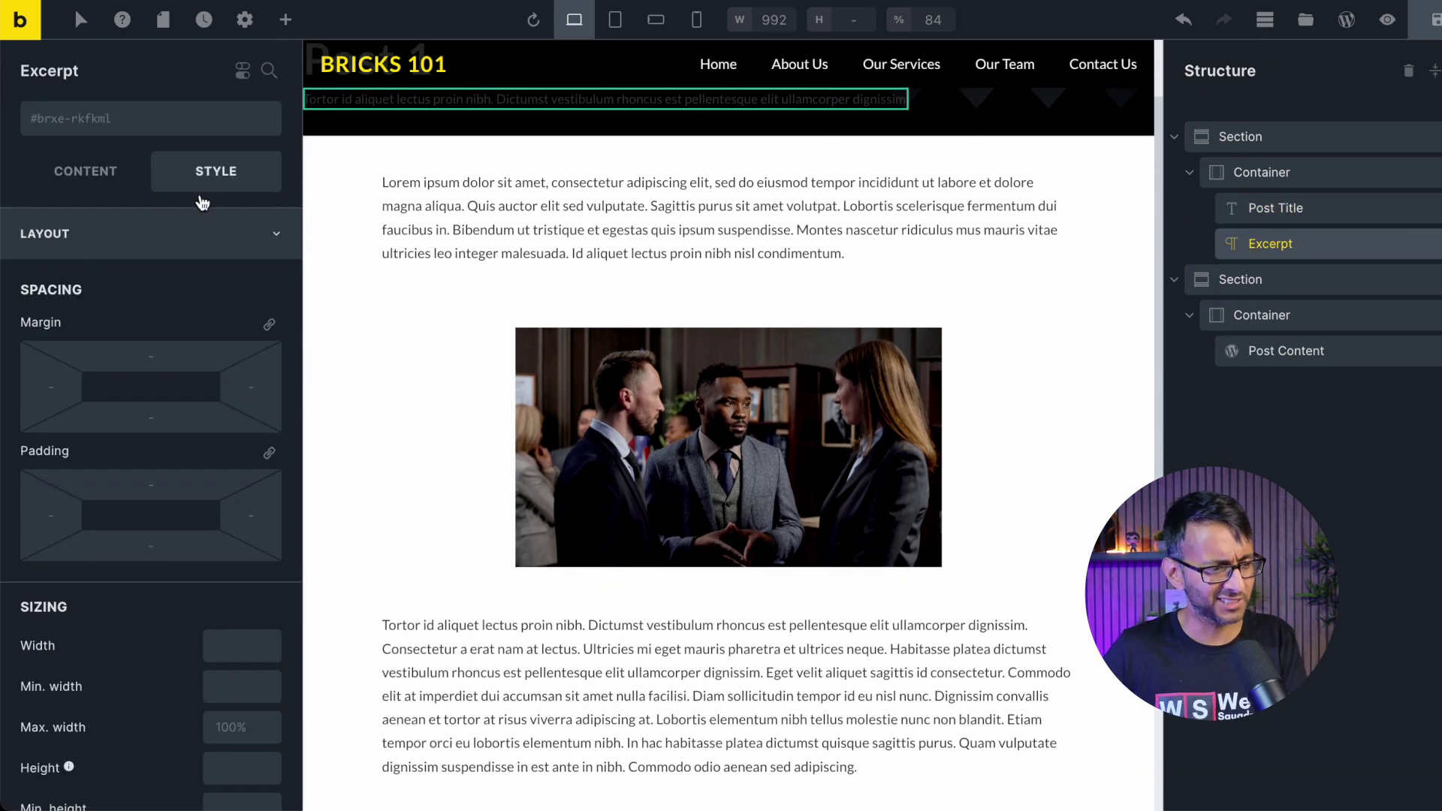
left_click(259, 245)
left_click(255, 298)
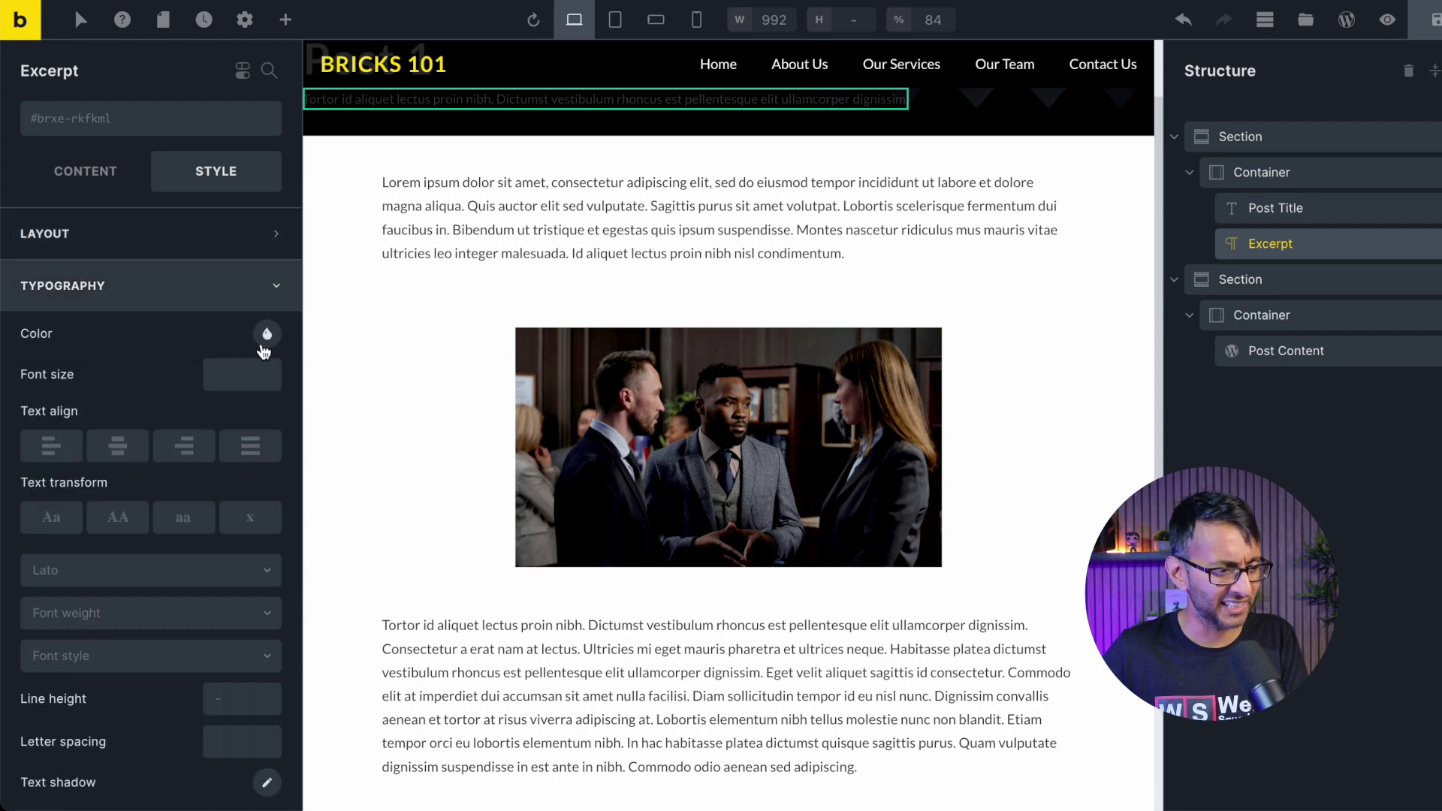
left_click(266, 335)
left_click(76, 382)
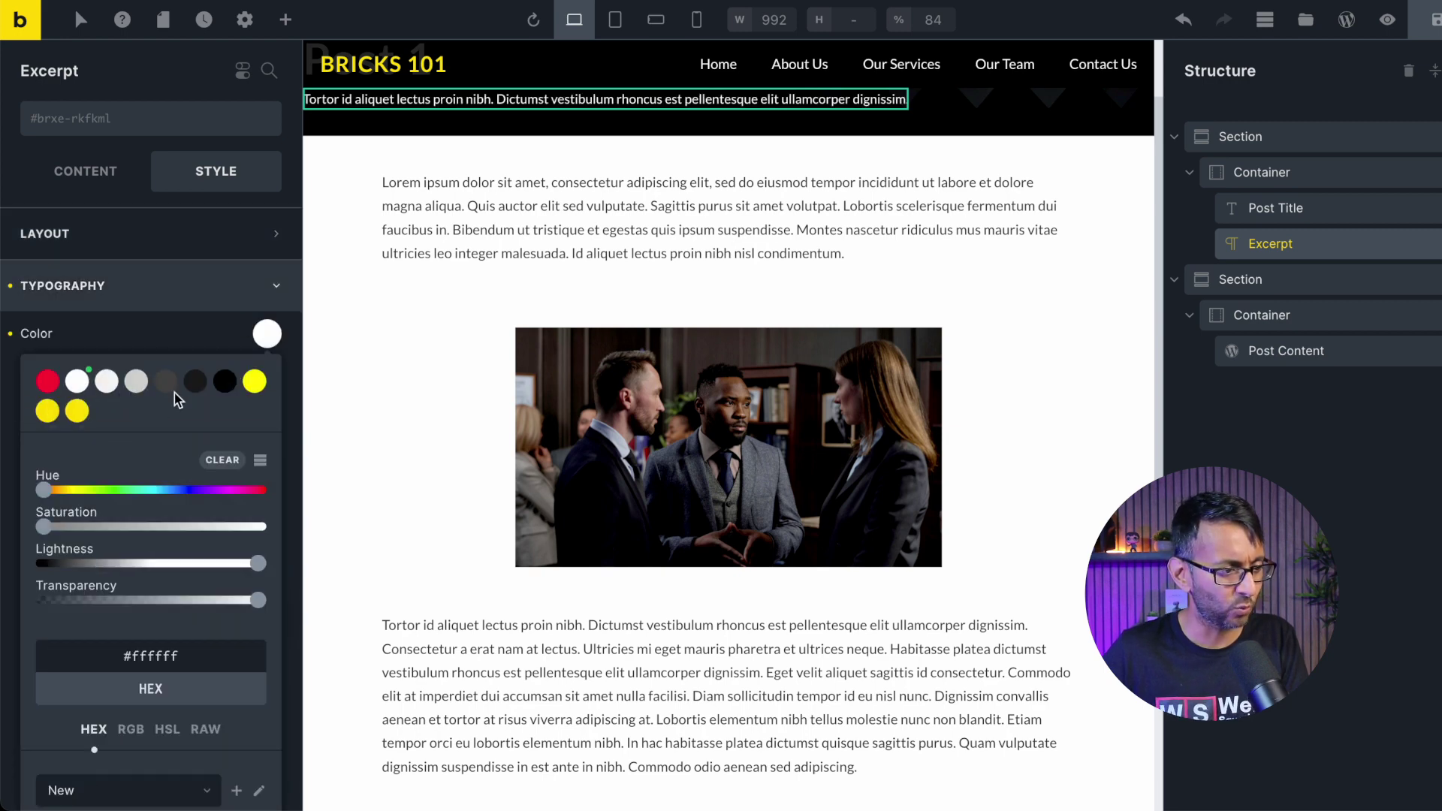
left_click(1240, 280)
left_click(1333, 351)
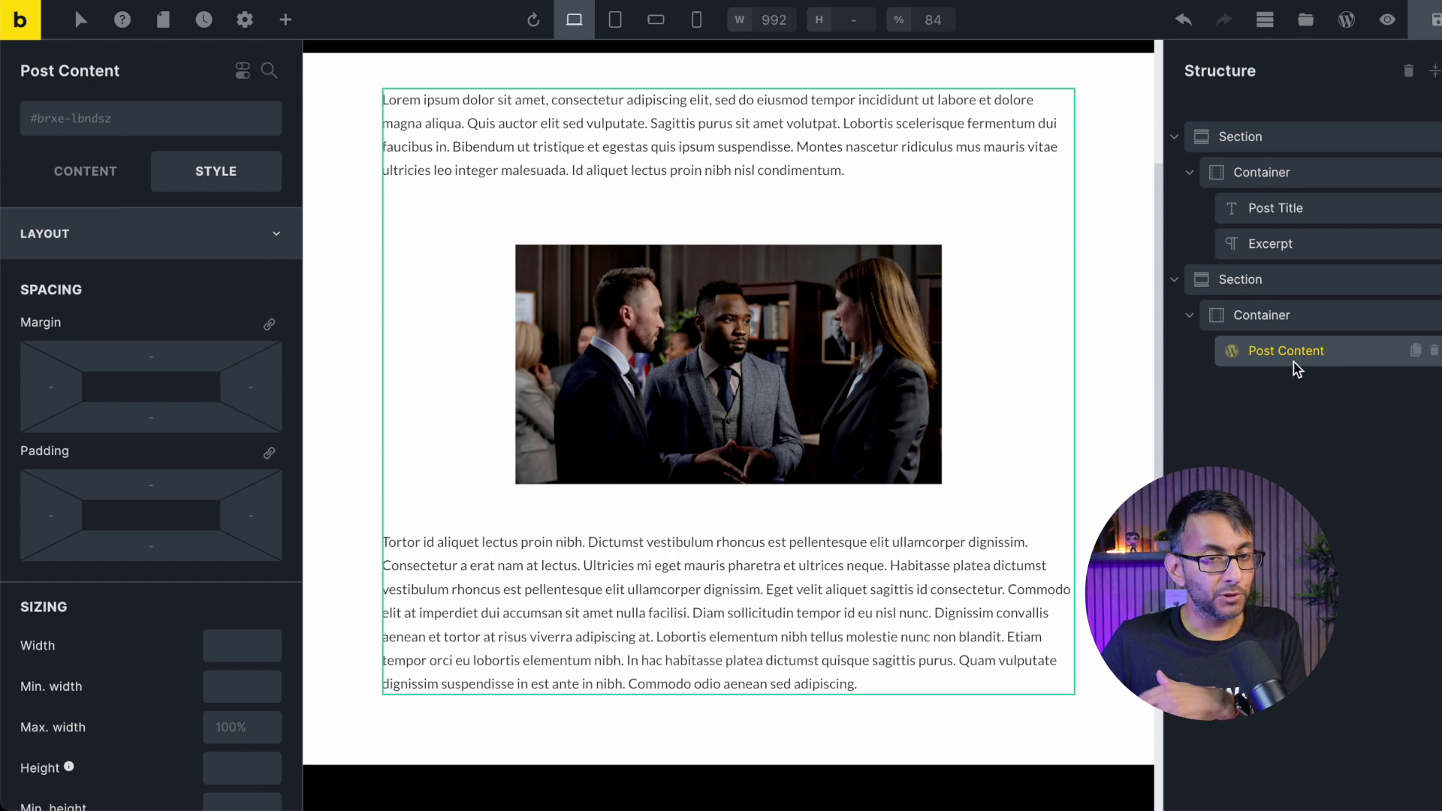
Add an Author box below Post Content, hide its avatar and name, then delete it.
left_click(275, 27)
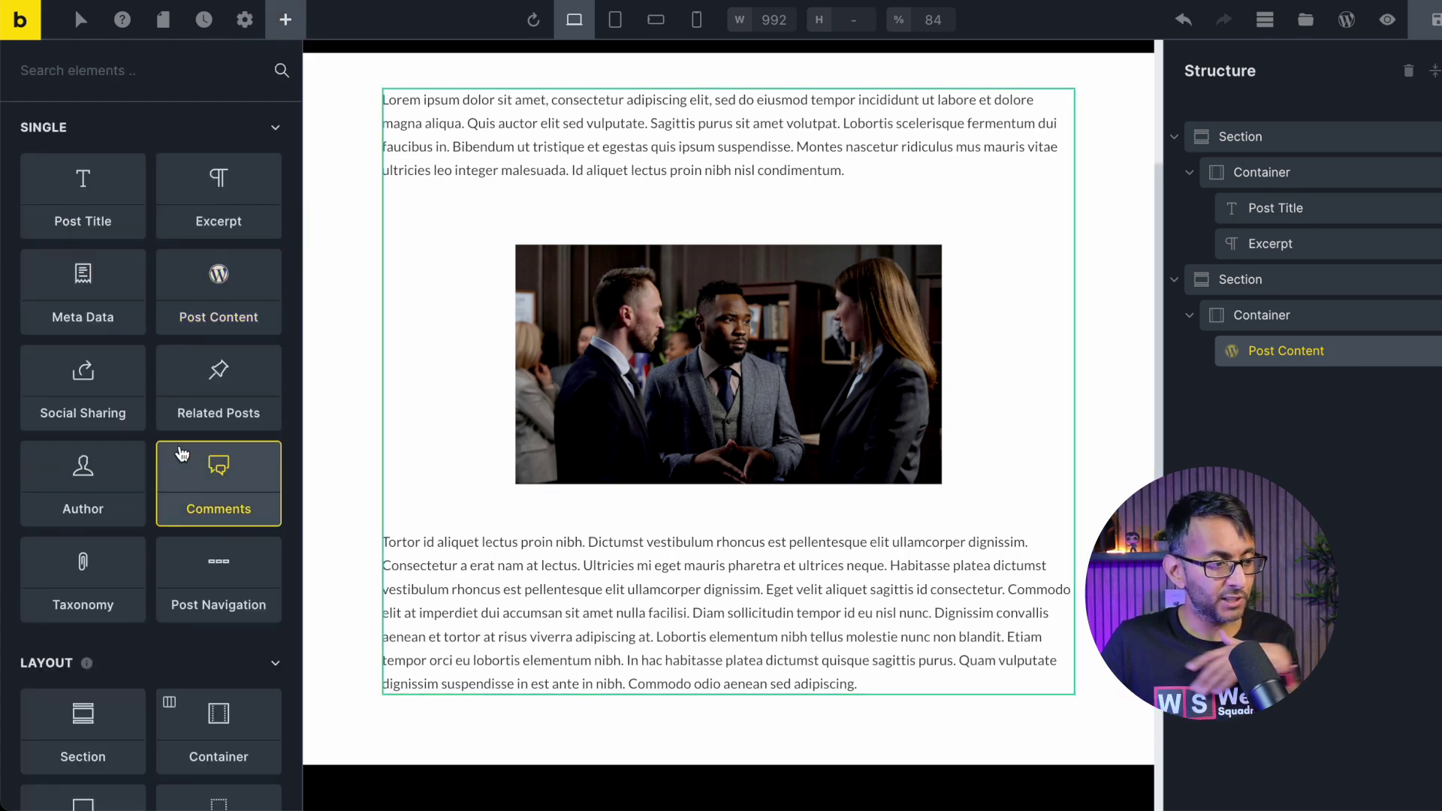
left_click(90, 474)
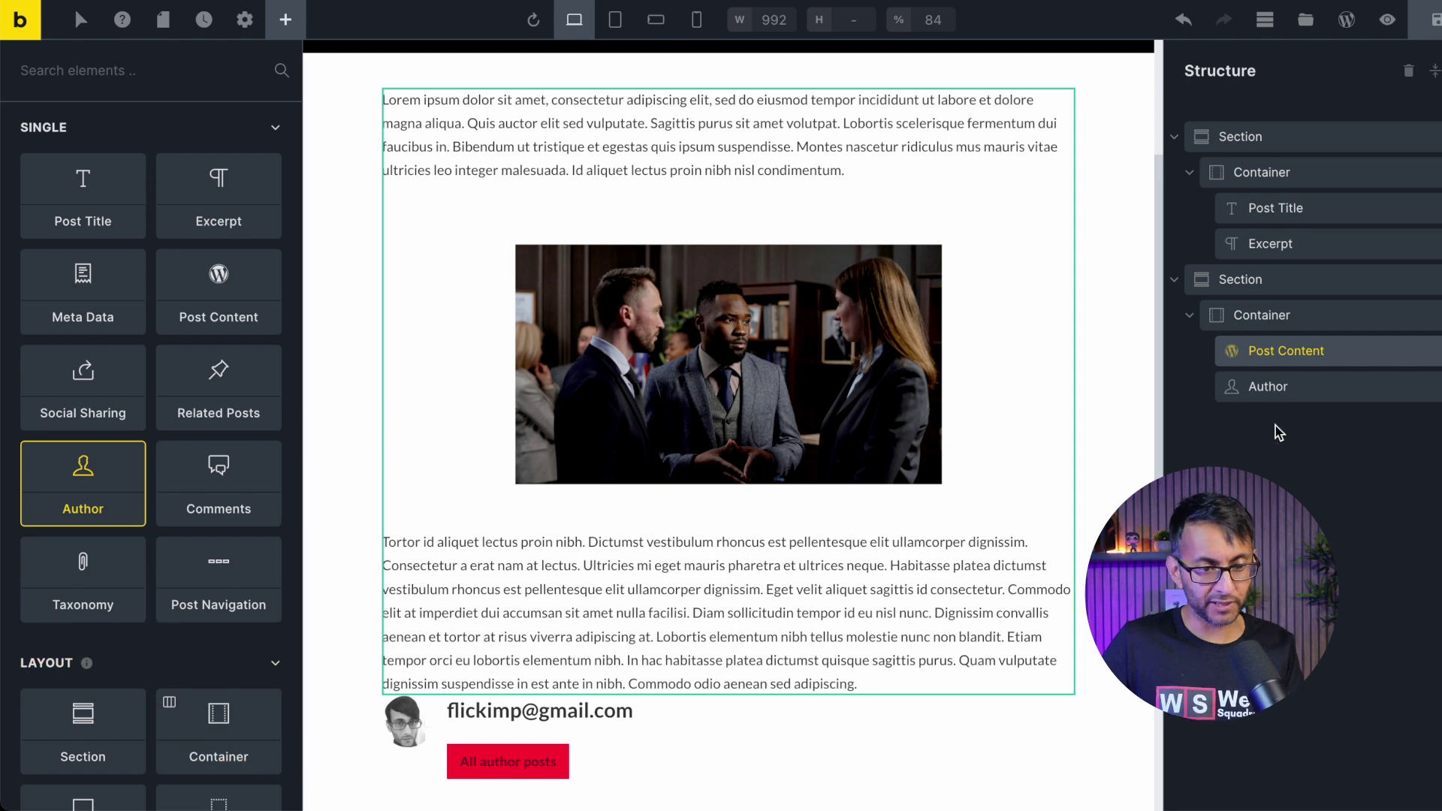
left_click(1291, 386)
left_click(226, 239)
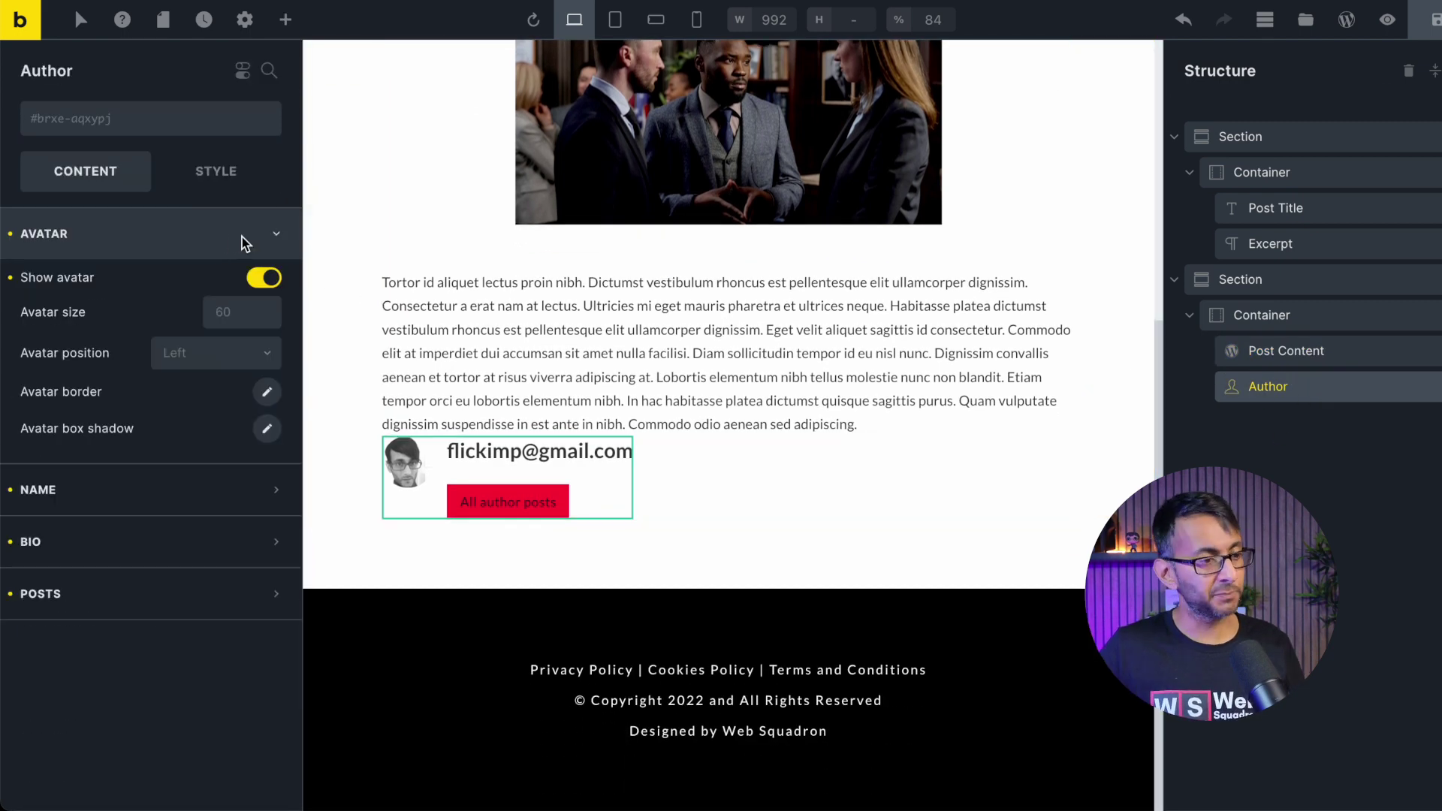
left_click(264, 277)
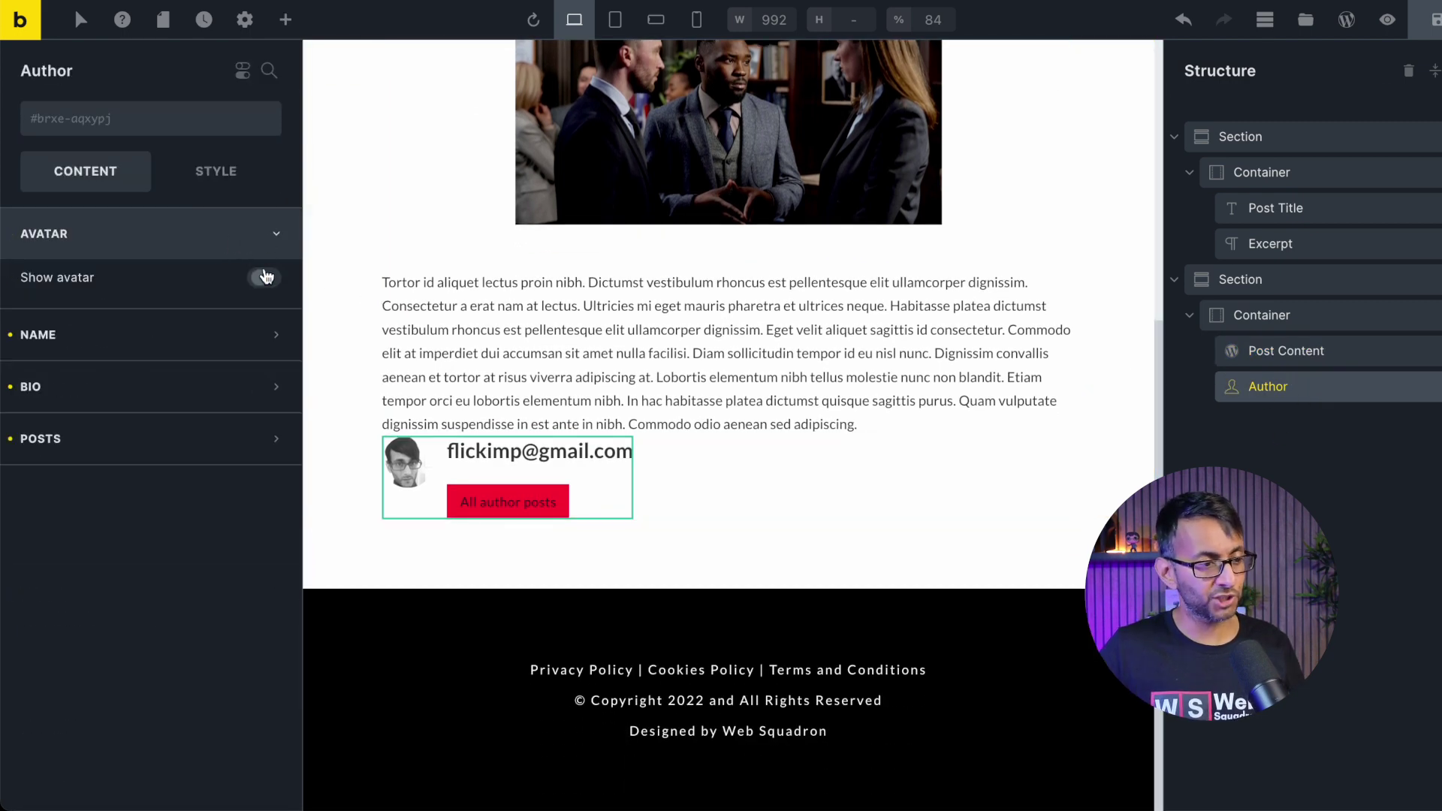
left_click(156, 332)
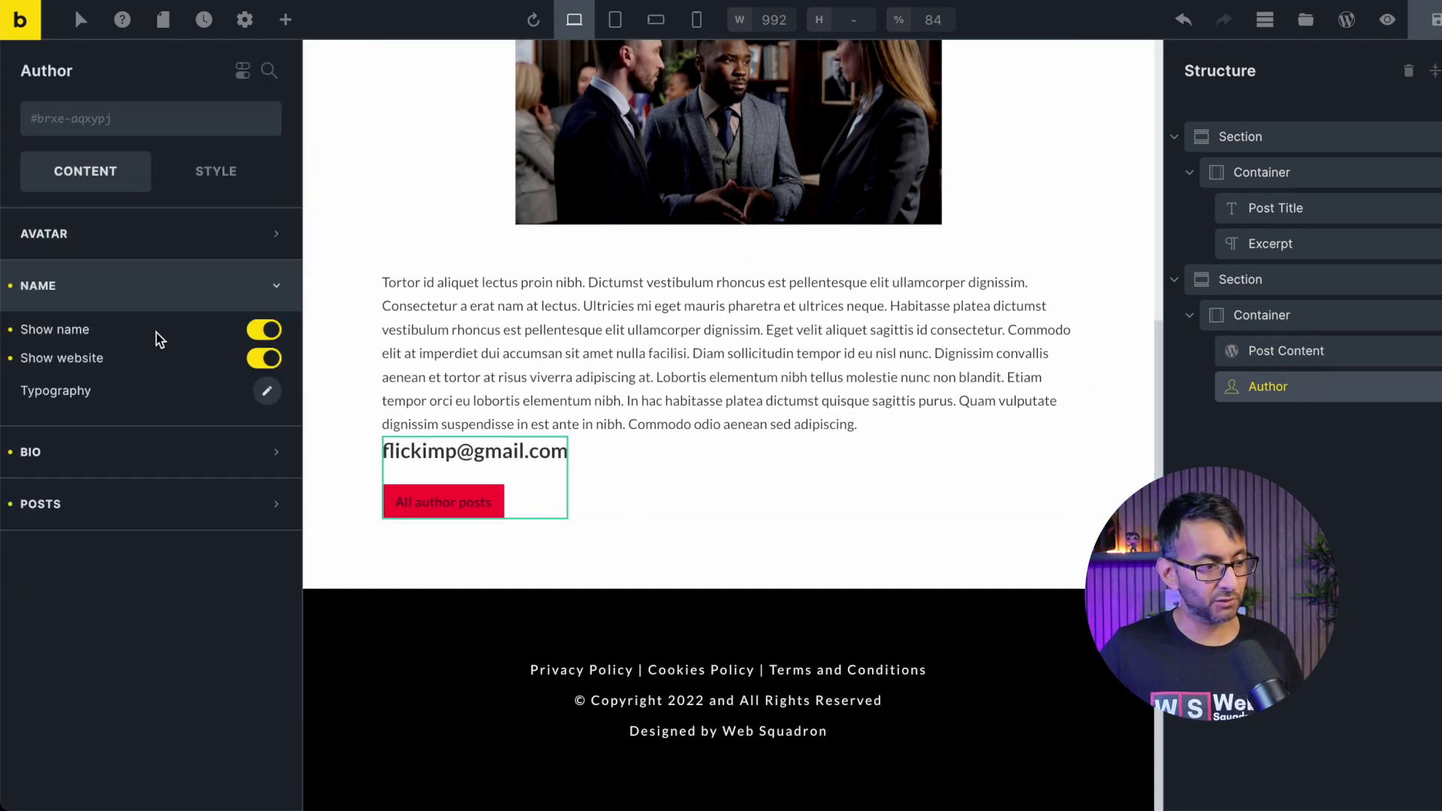
left_click(262, 331)
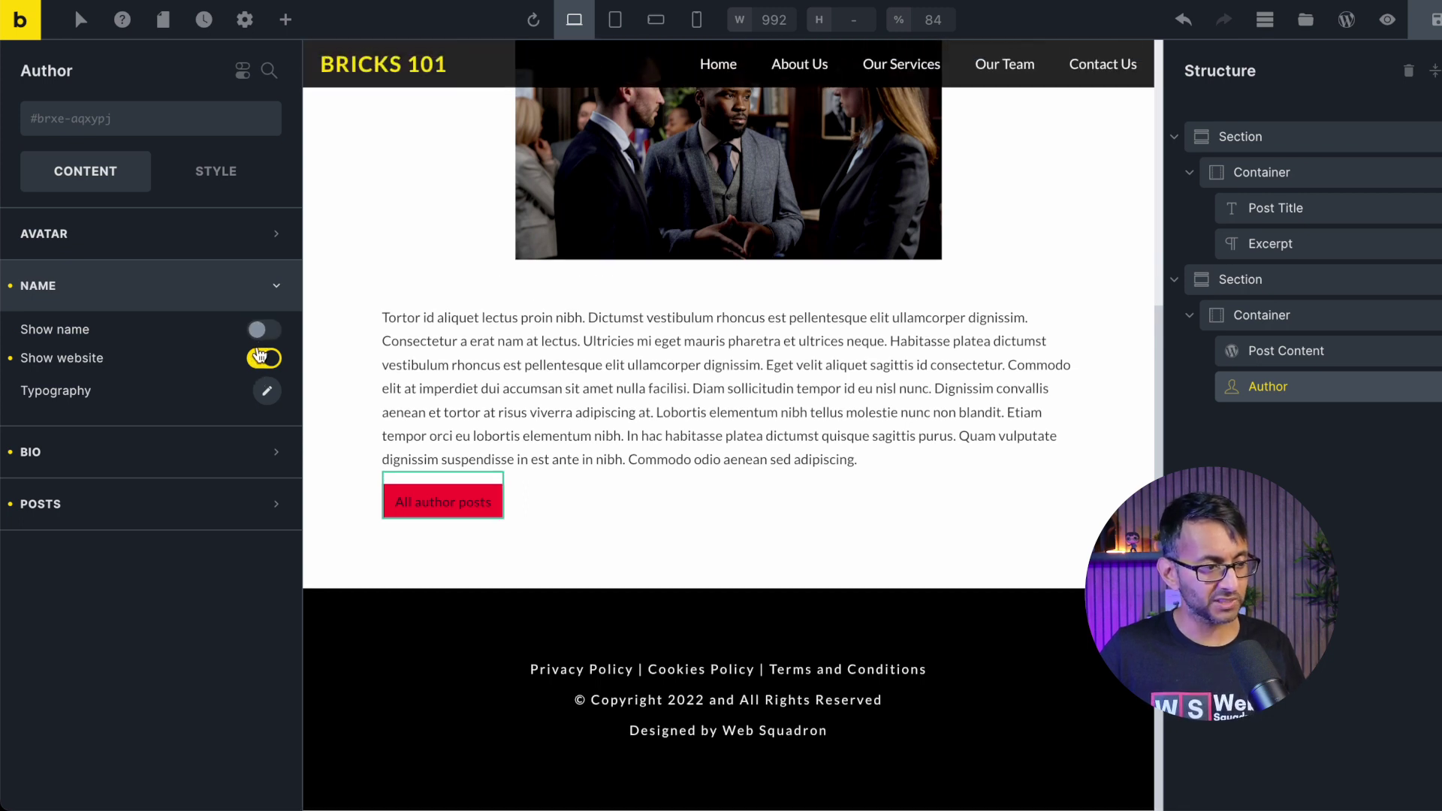
left_click(150, 457)
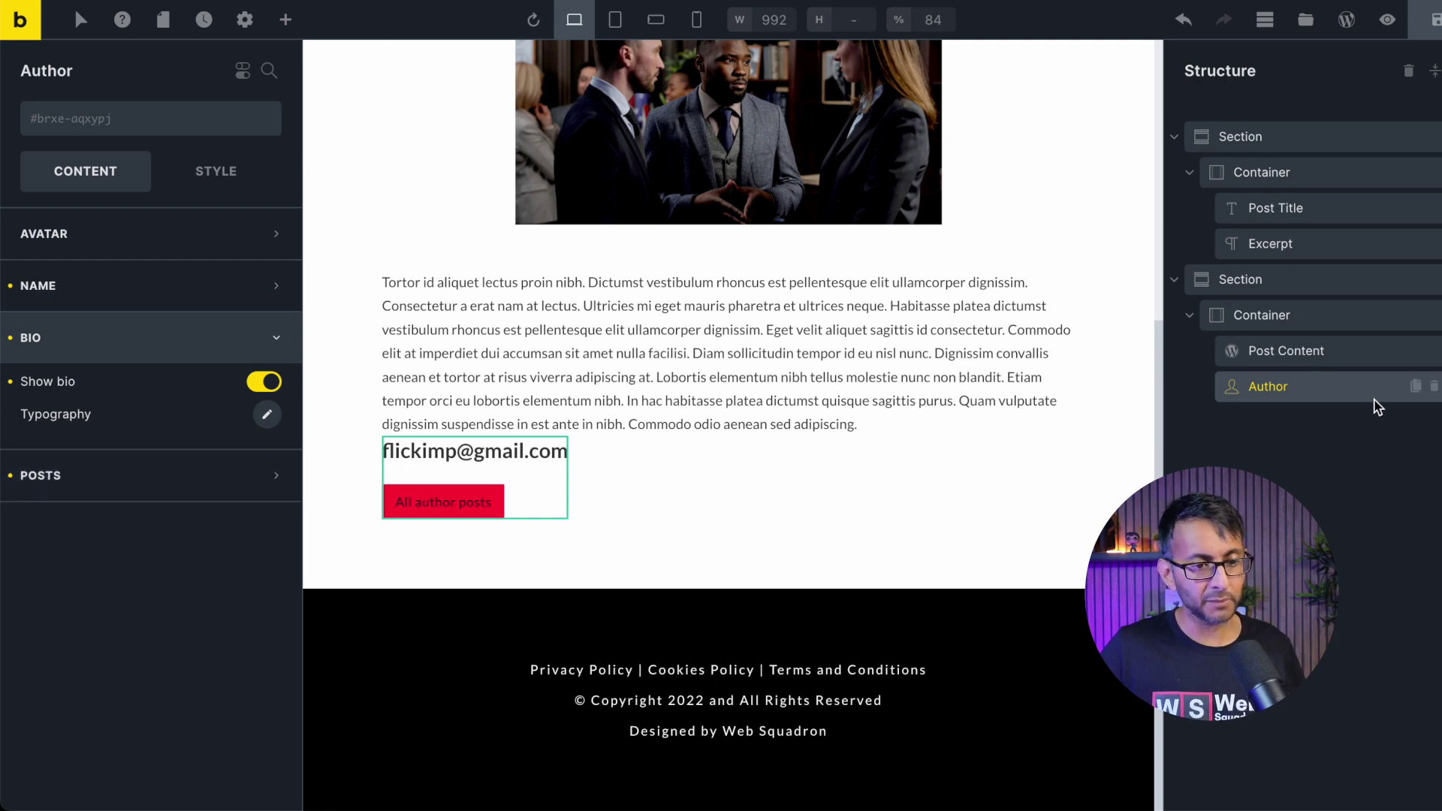
left_click(1433, 388)
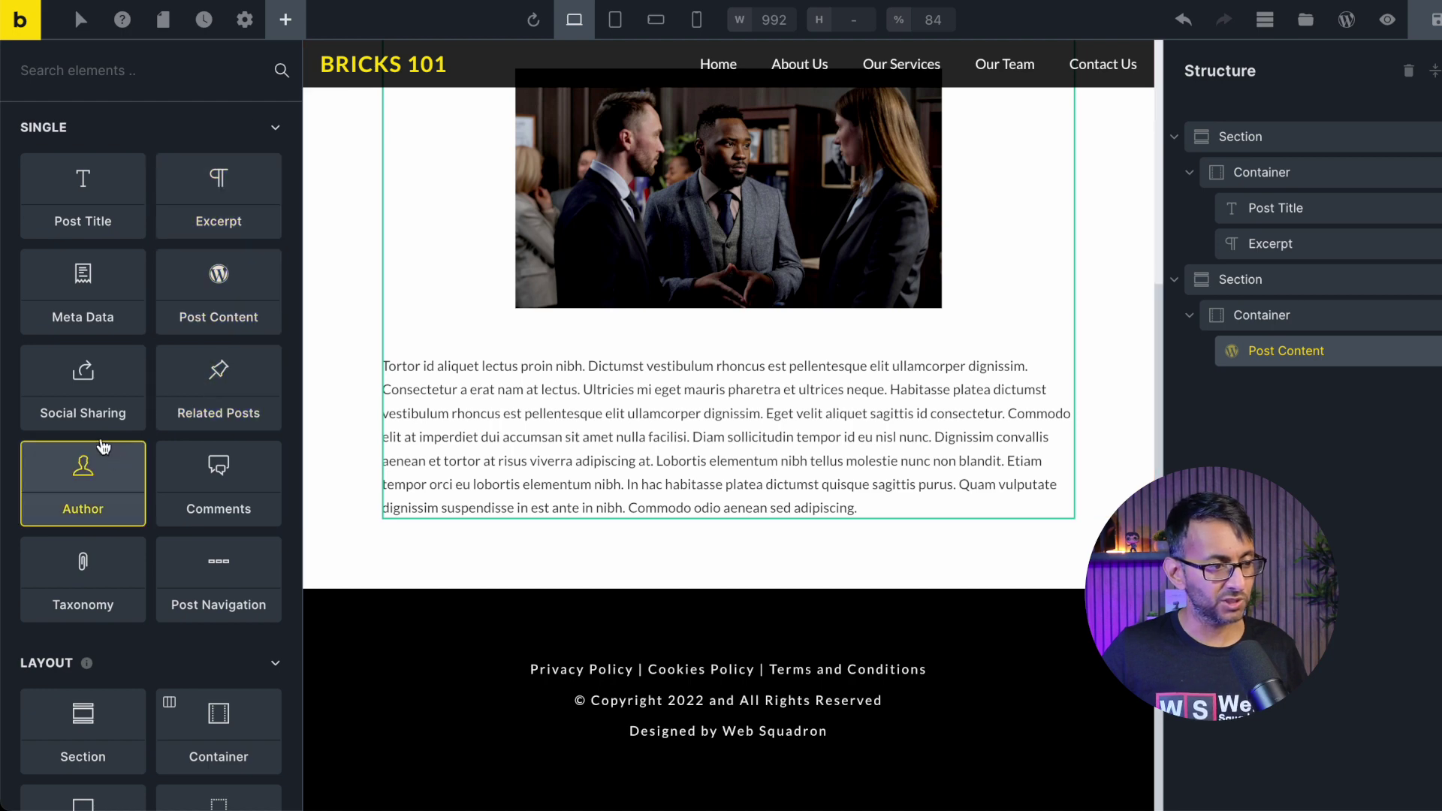
Add Social Sharing icons below Post Content with a top margin of 40.
left_click(87, 383)
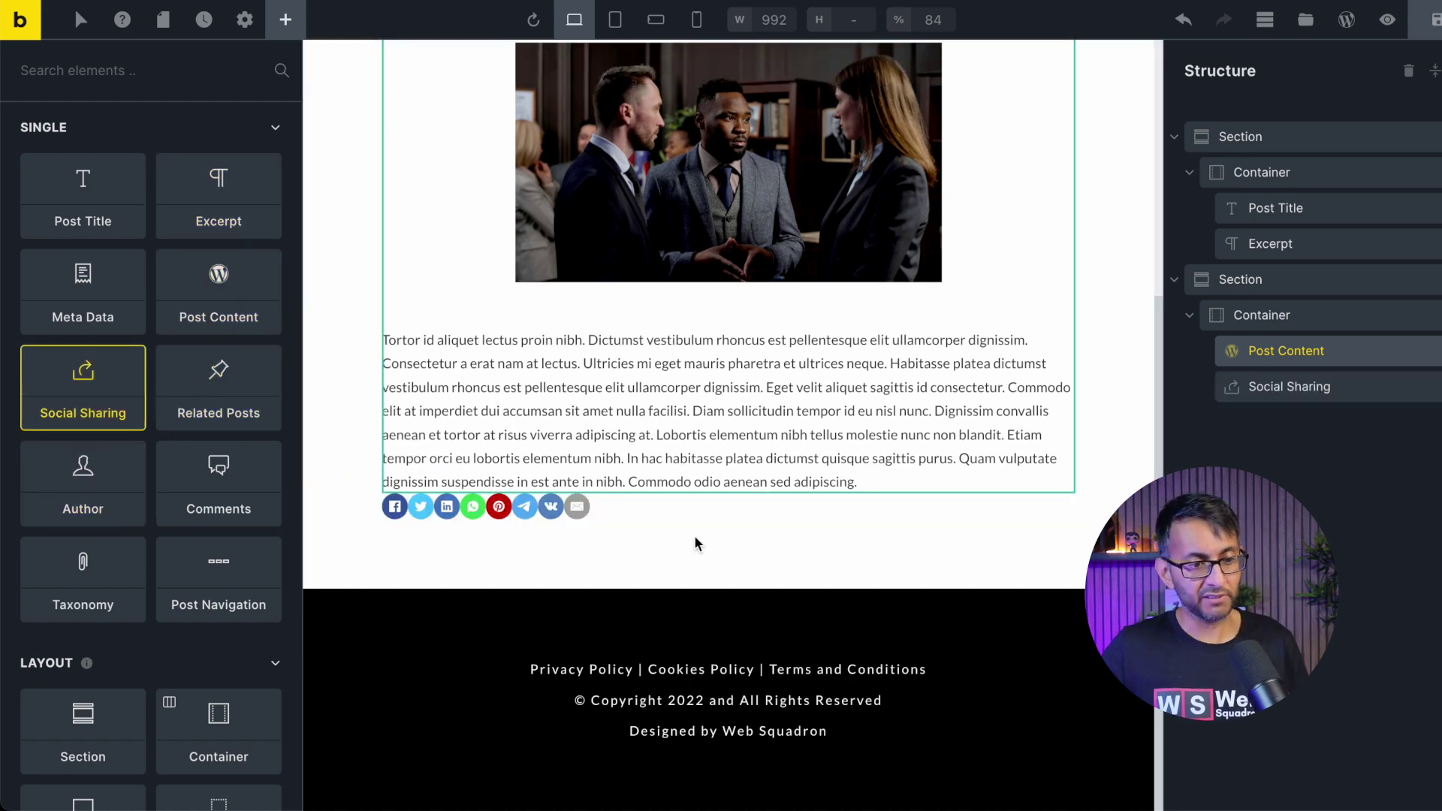
left_click(1269, 395)
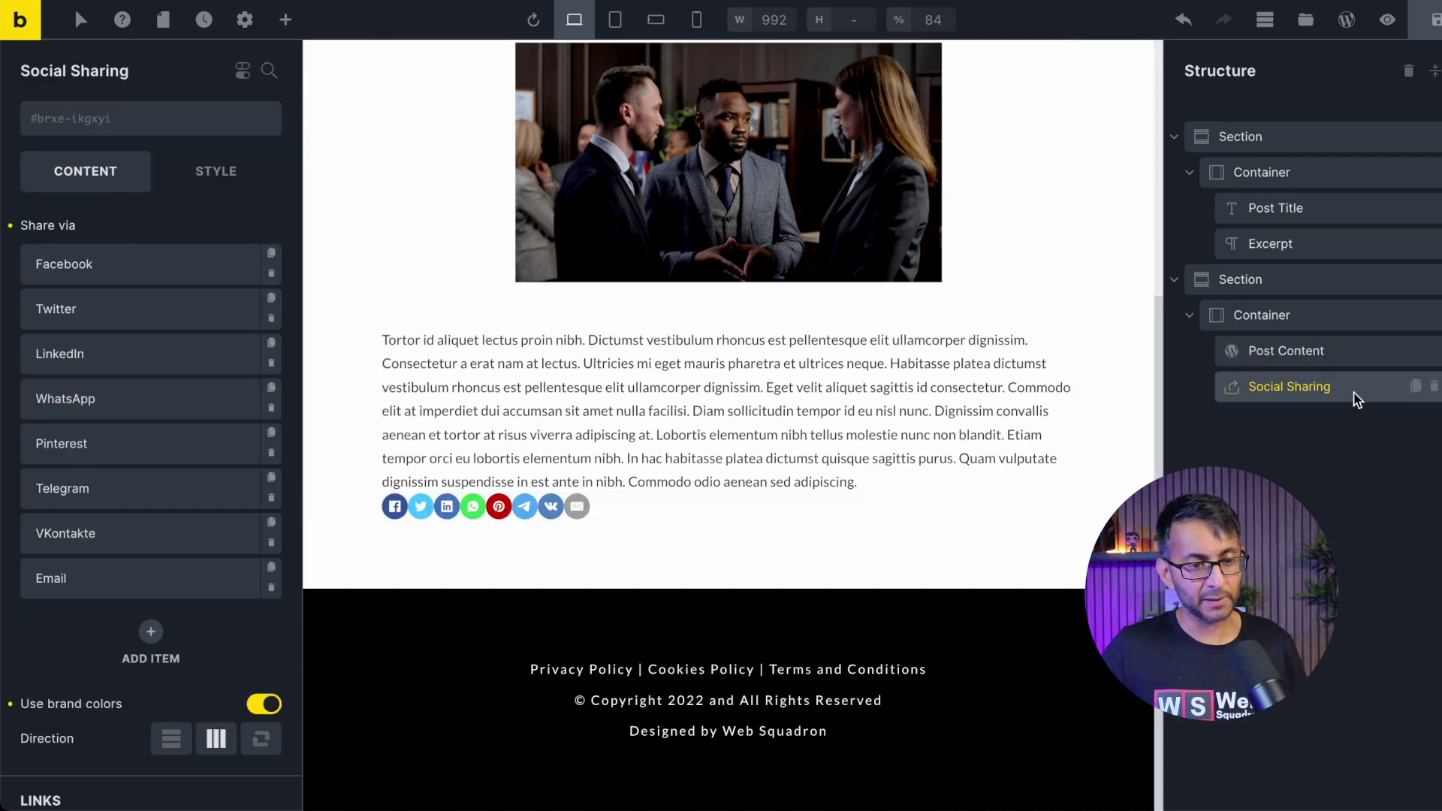
left_click(216, 180)
left_click(113, 234)
left_click(151, 356)
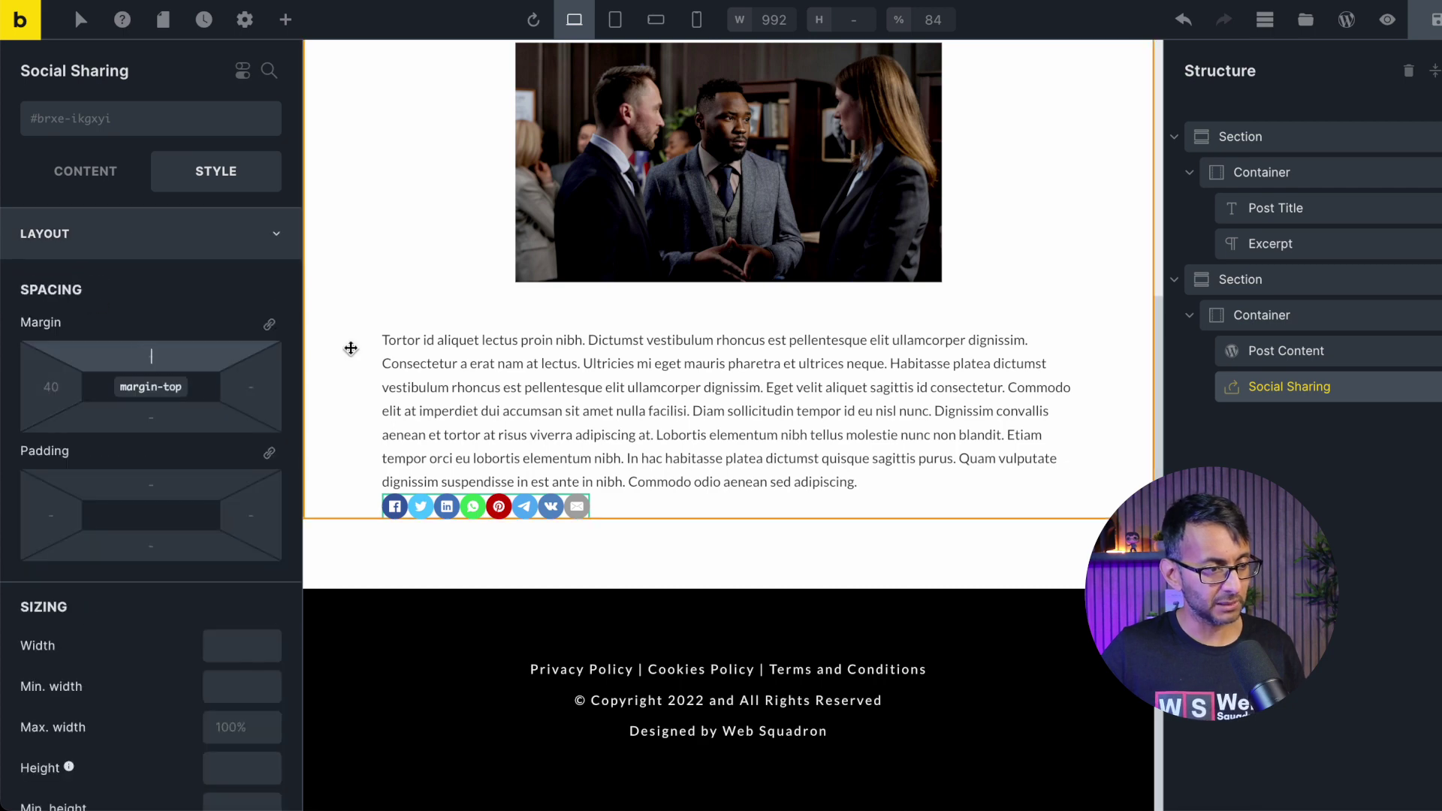
type("40")
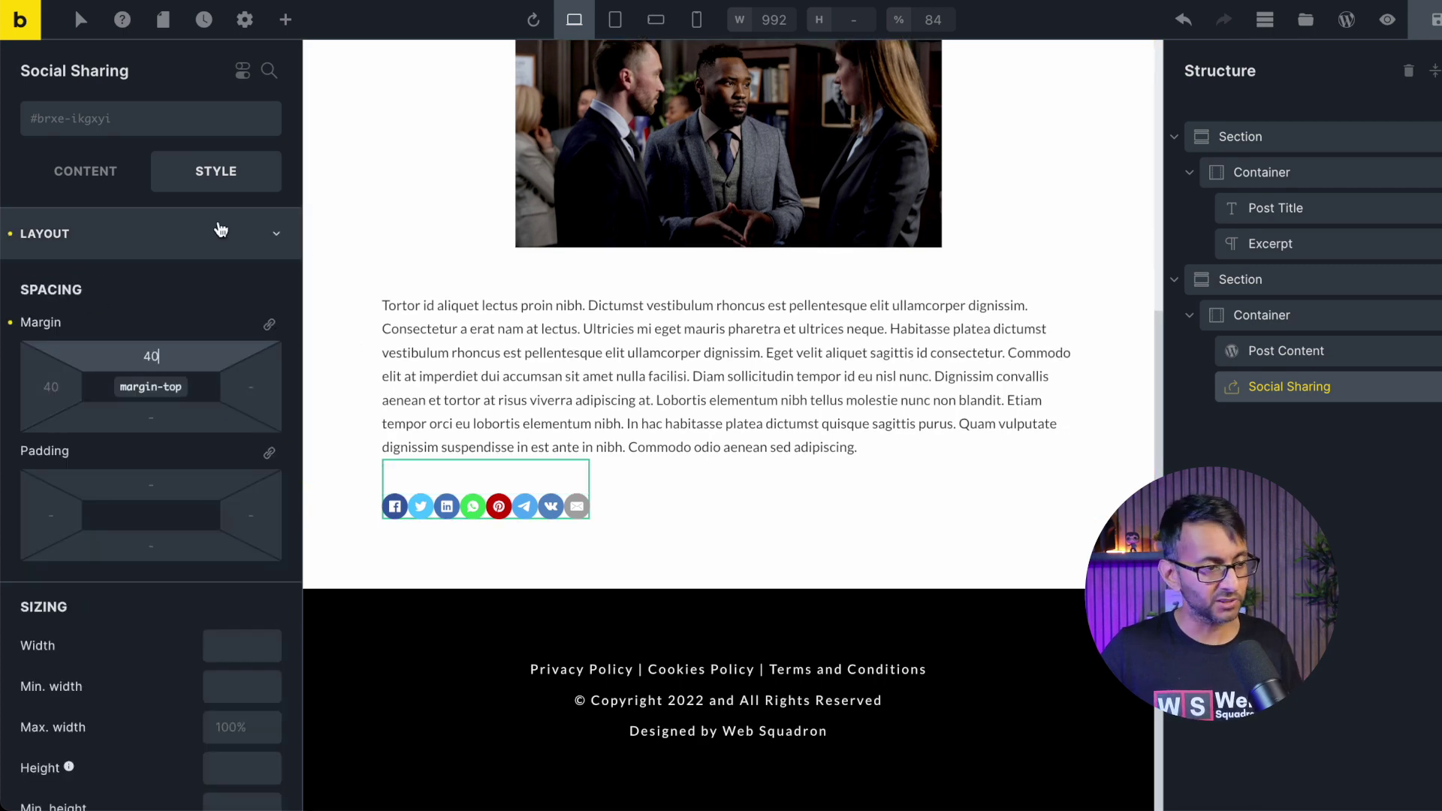
Inspect the Facebook share service options without changes, then return to the Style settings.
left_click(133, 179)
left_click(131, 179)
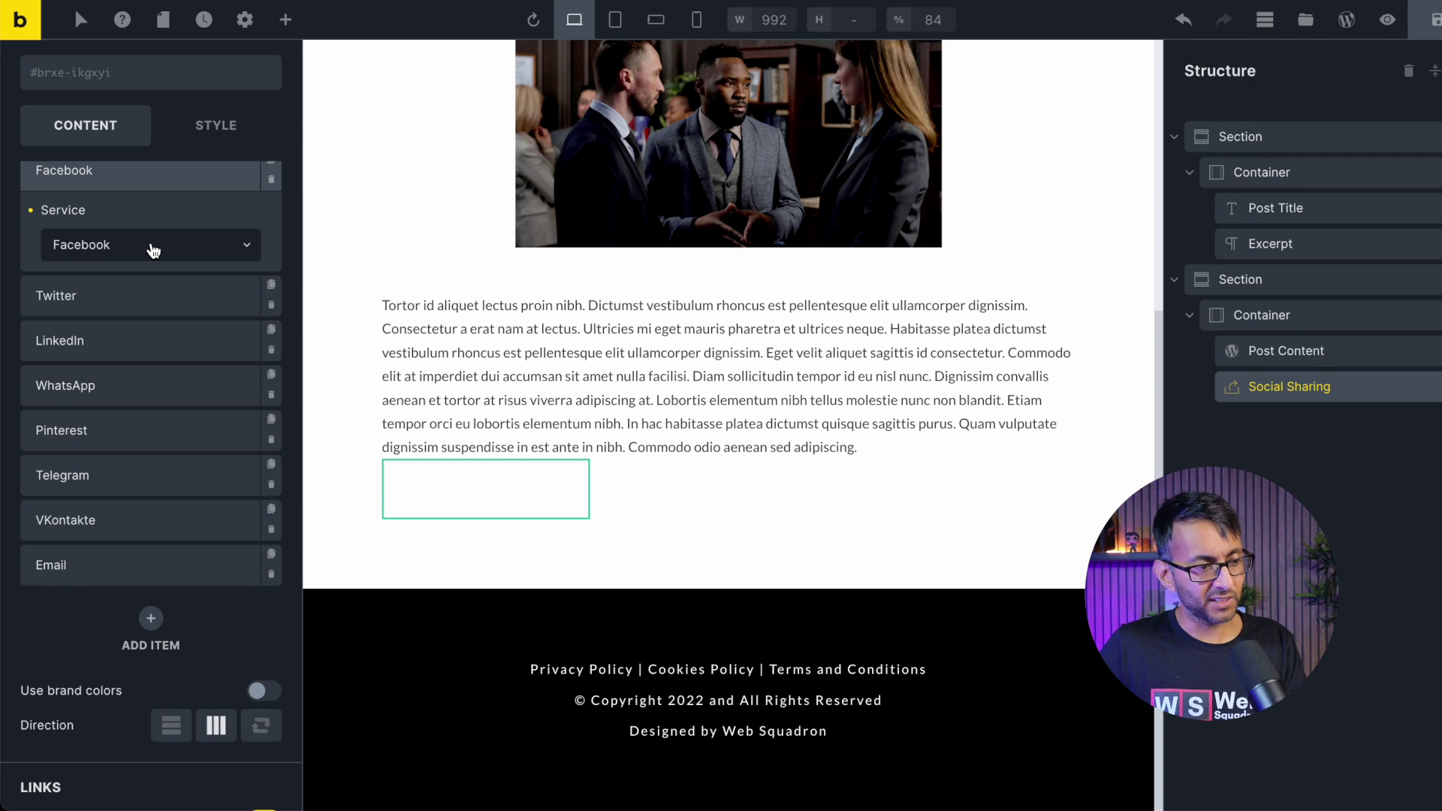
left_click(154, 251)
left_click(147, 208)
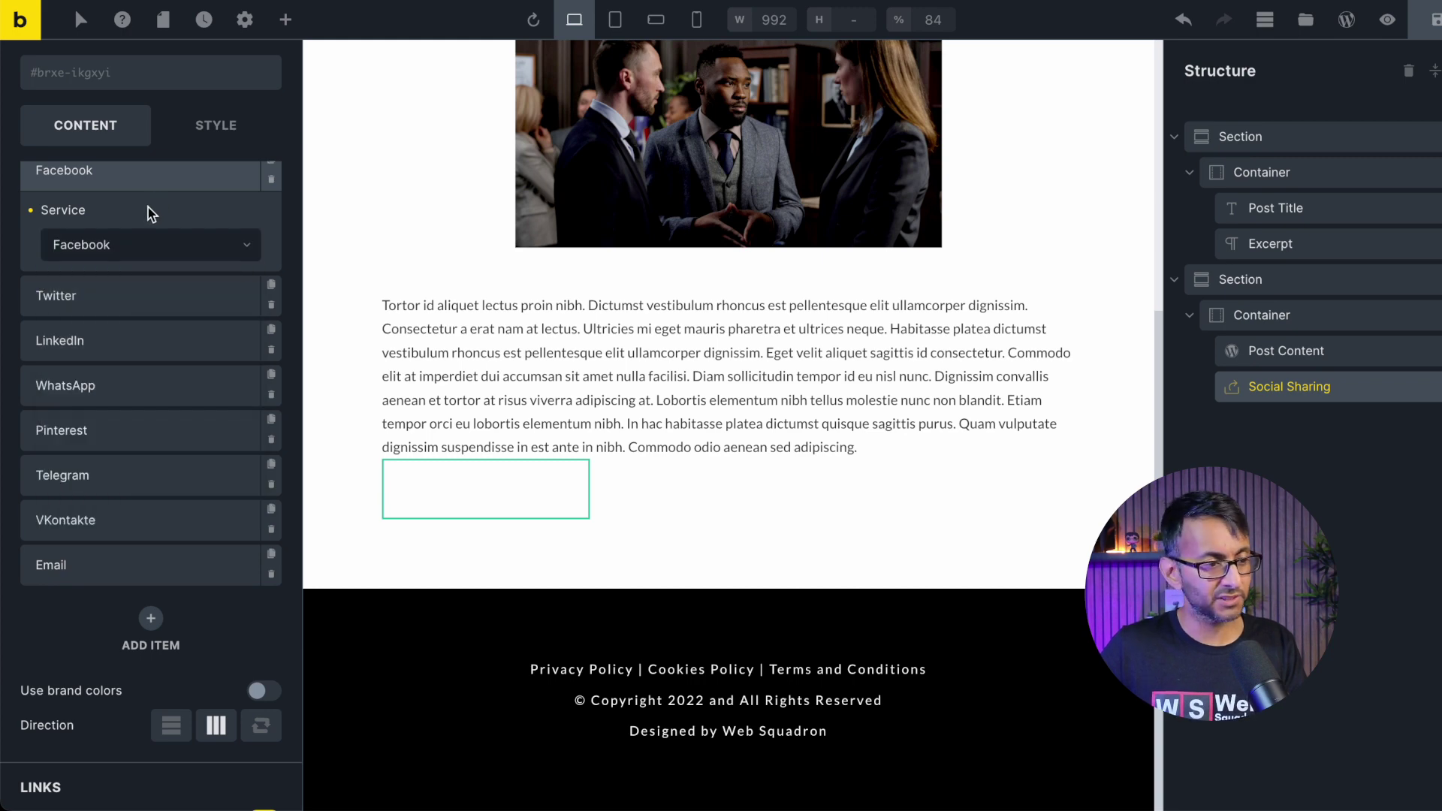
left_click(215, 176)
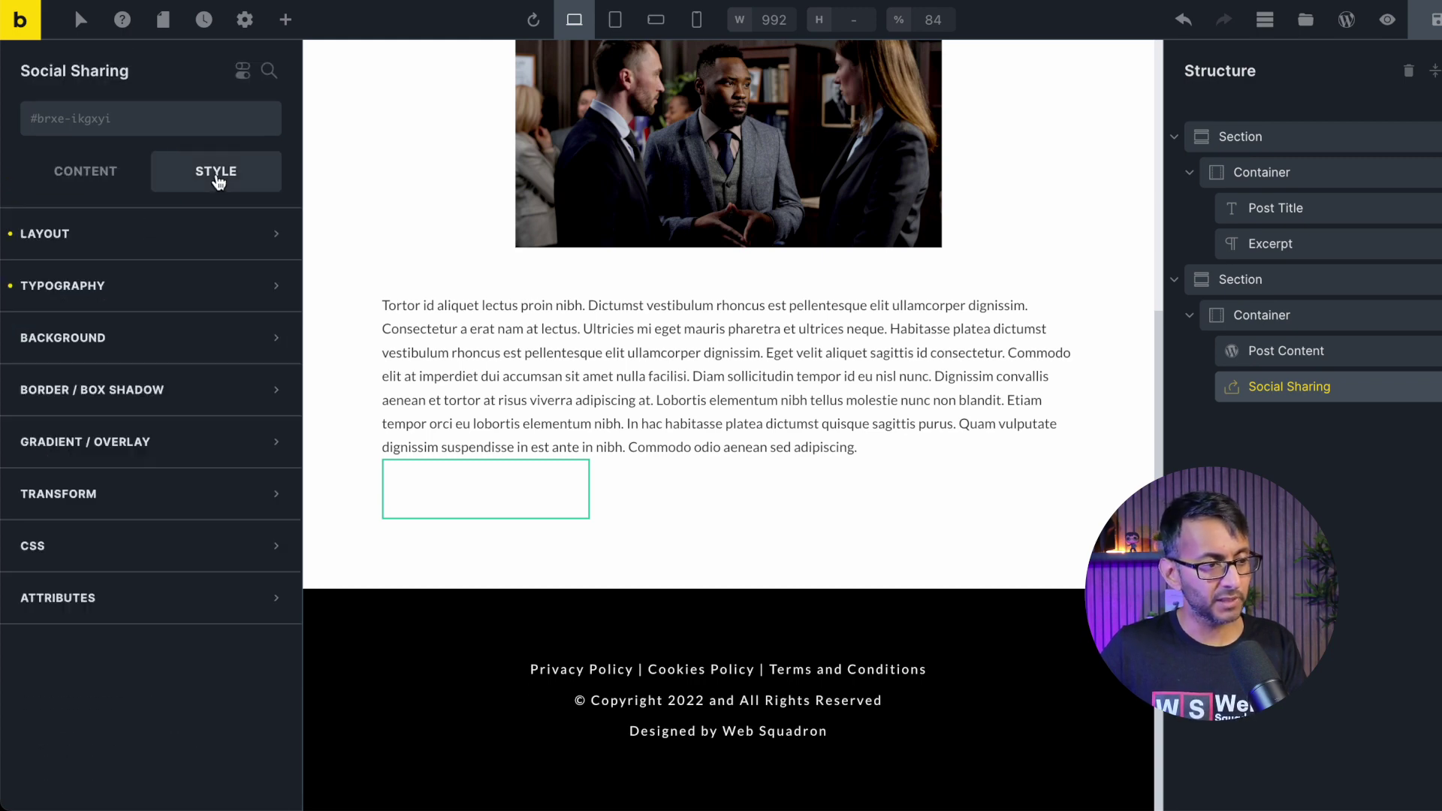
Set the share icons' typography colour to black #000000 after trying red and white.
left_click(179, 295)
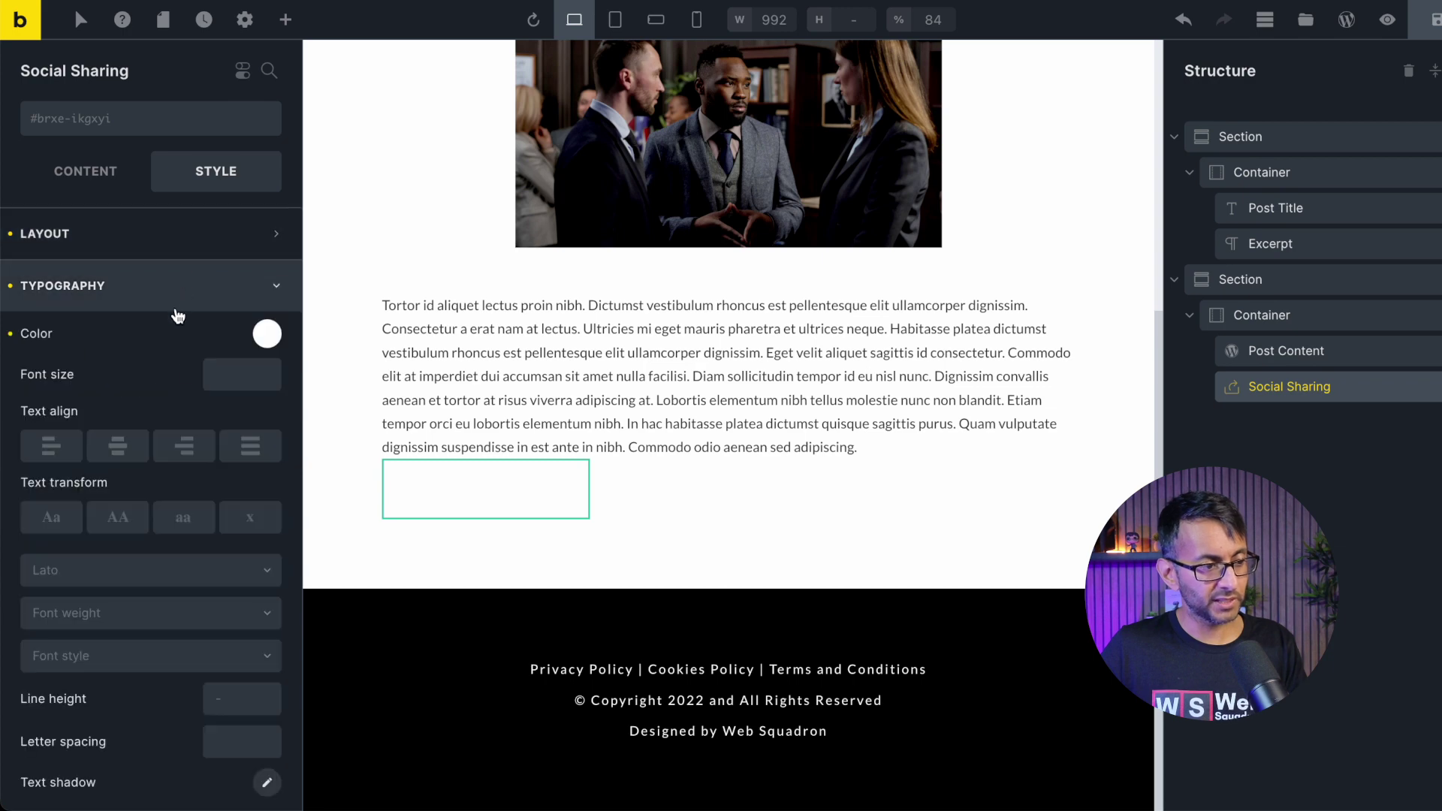
left_click(266, 335)
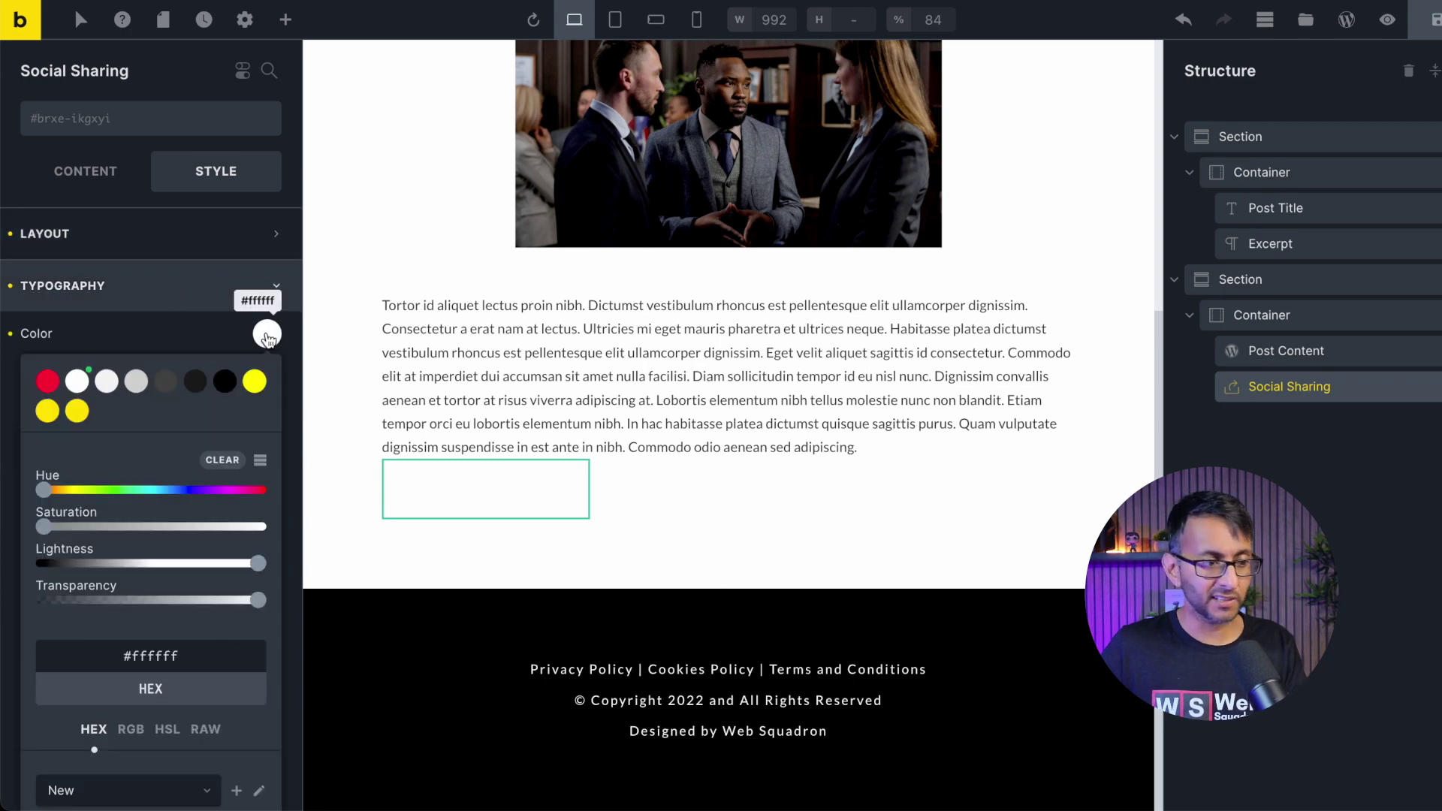
left_click(46, 381)
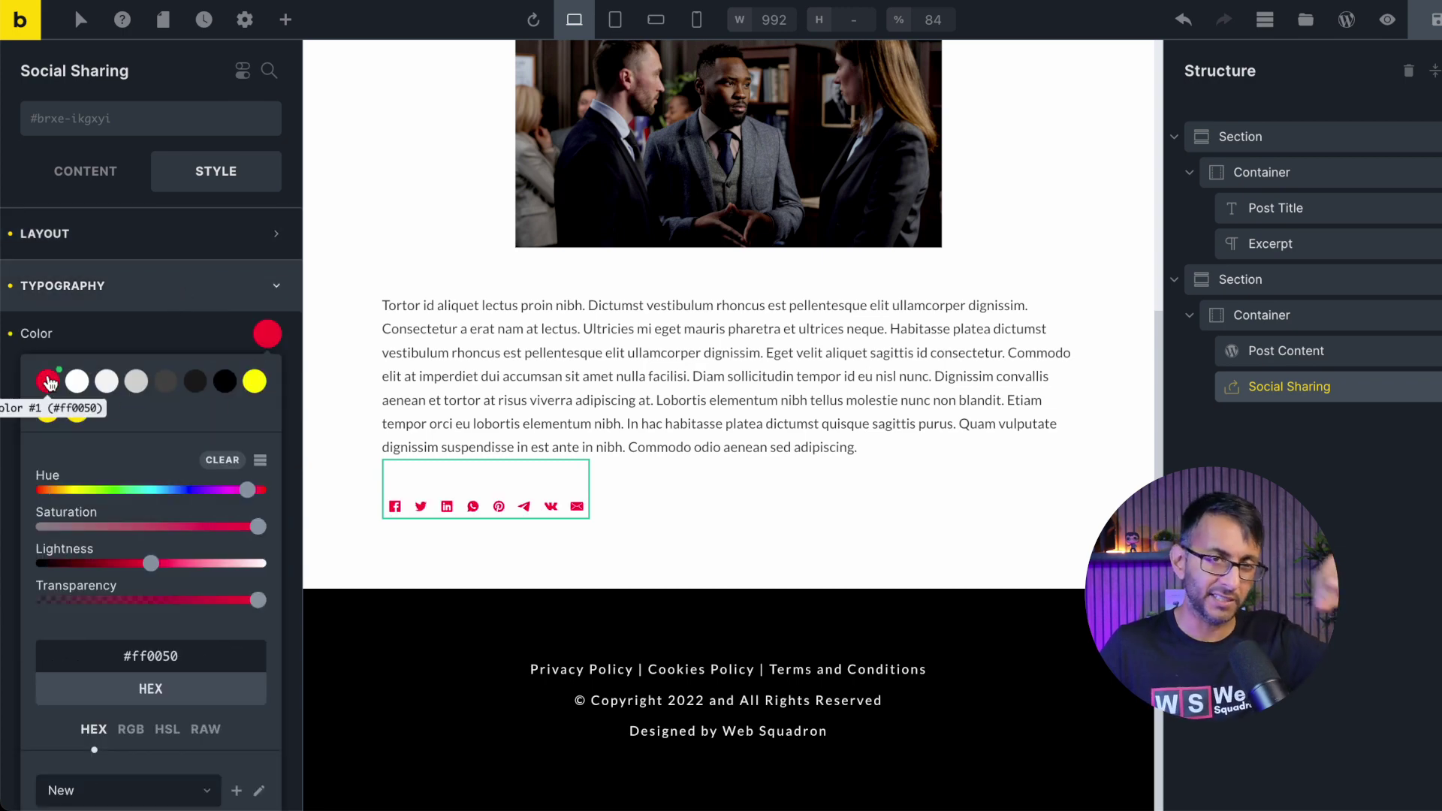
left_click(223, 459)
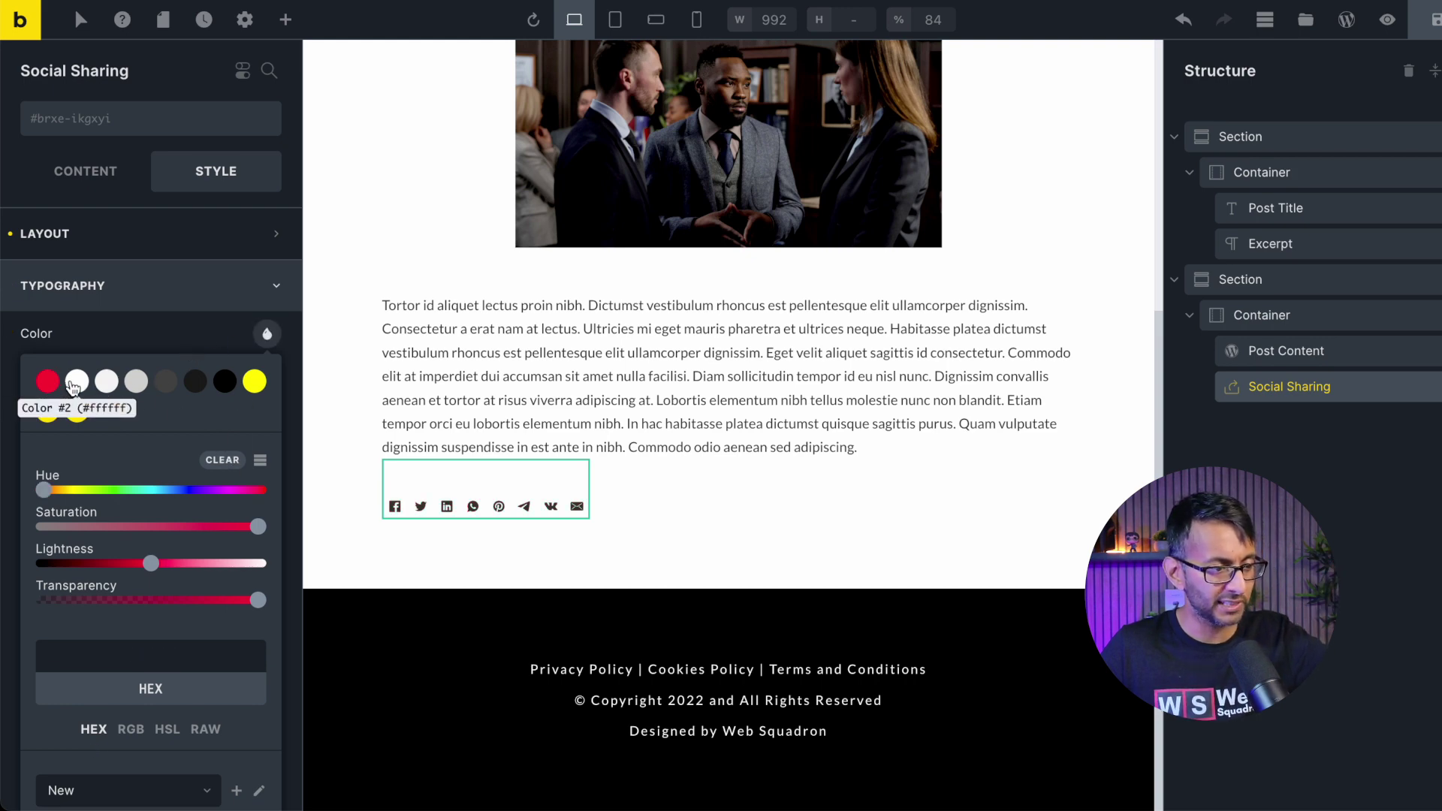
left_click(77, 381)
left_click(102, 338)
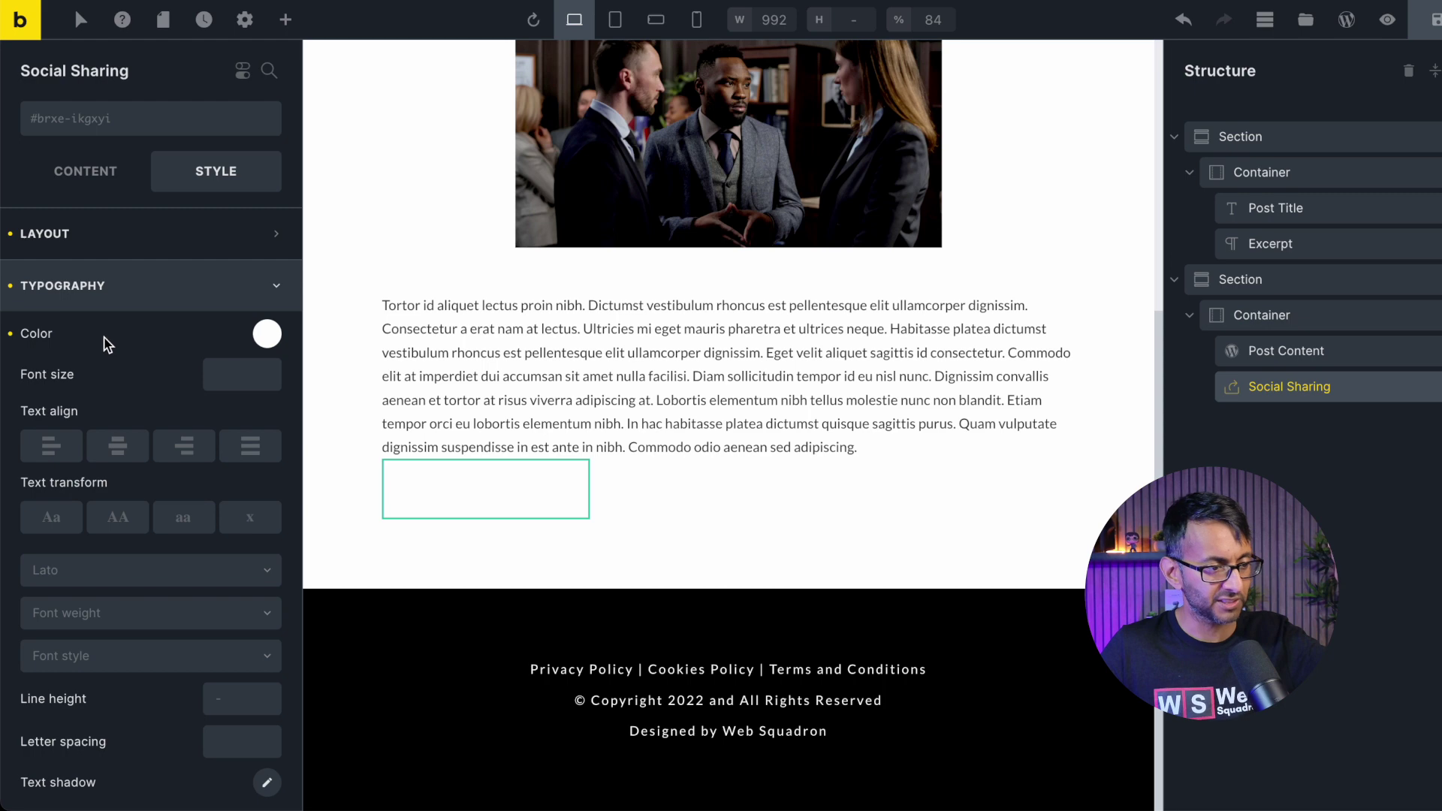
left_click(244, 340)
left_click(225, 380)
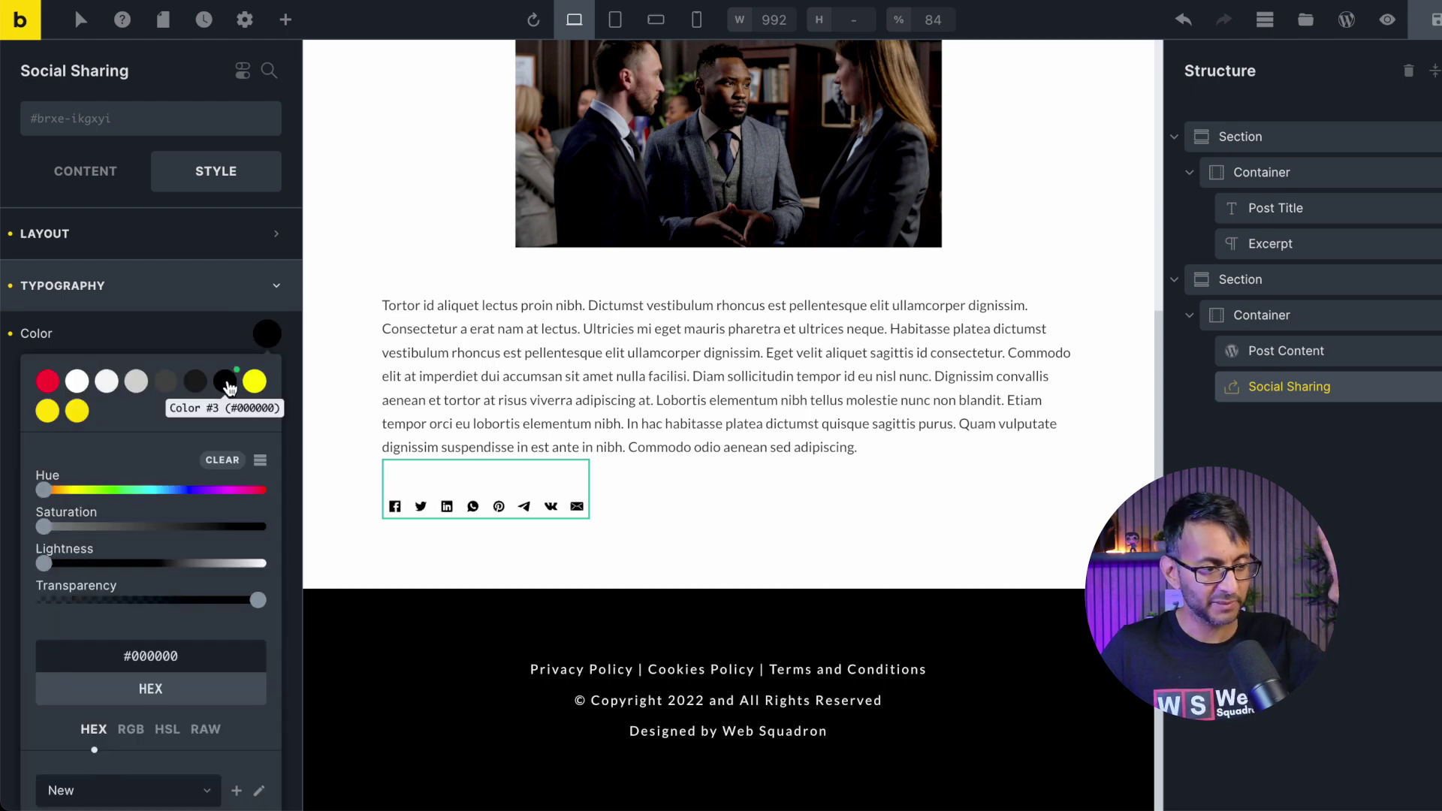
left_click(184, 341)
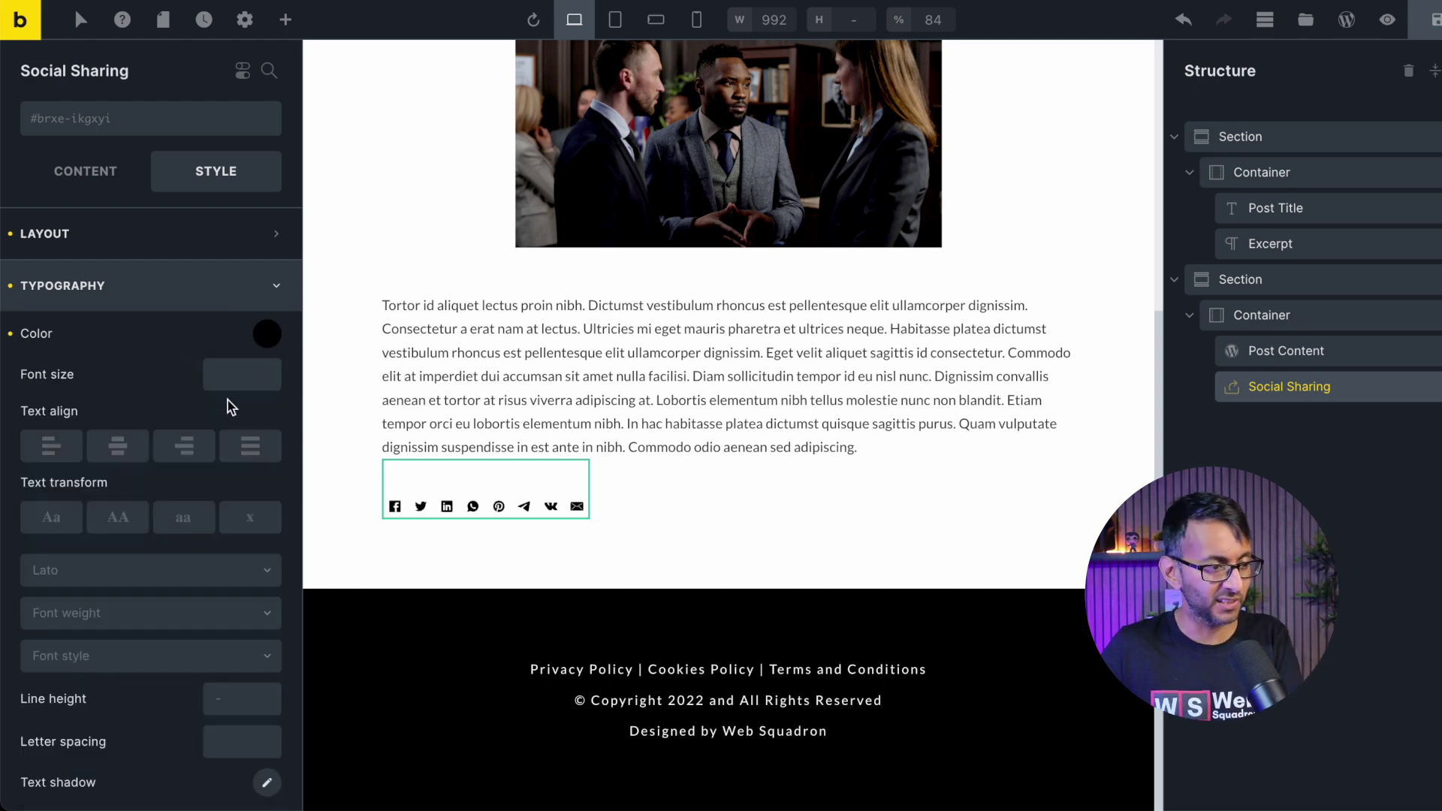
Give the share icons a yellow #ffde5c background.
left_click(150, 286)
left_click(63, 338)
left_click(269, 387)
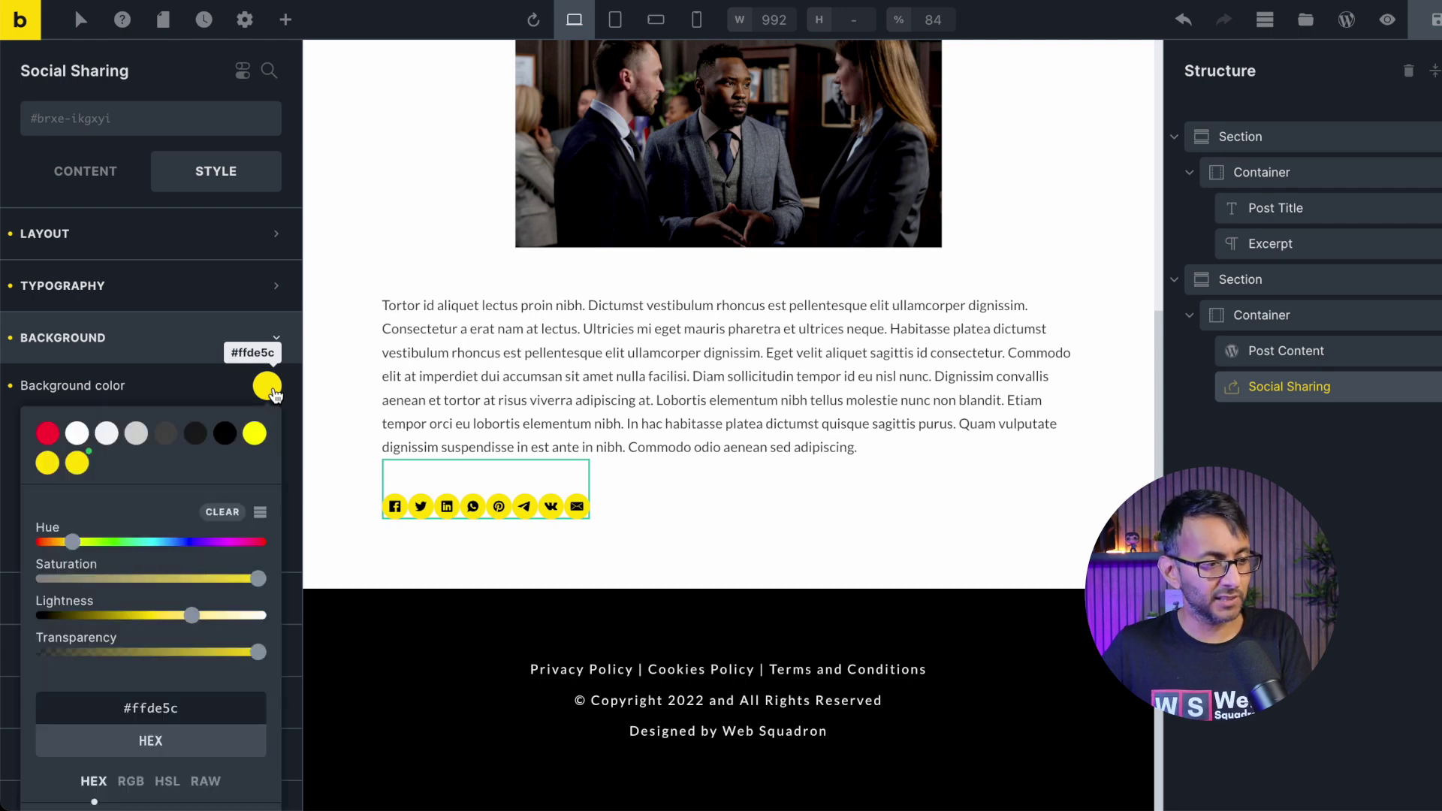
left_click(135, 383)
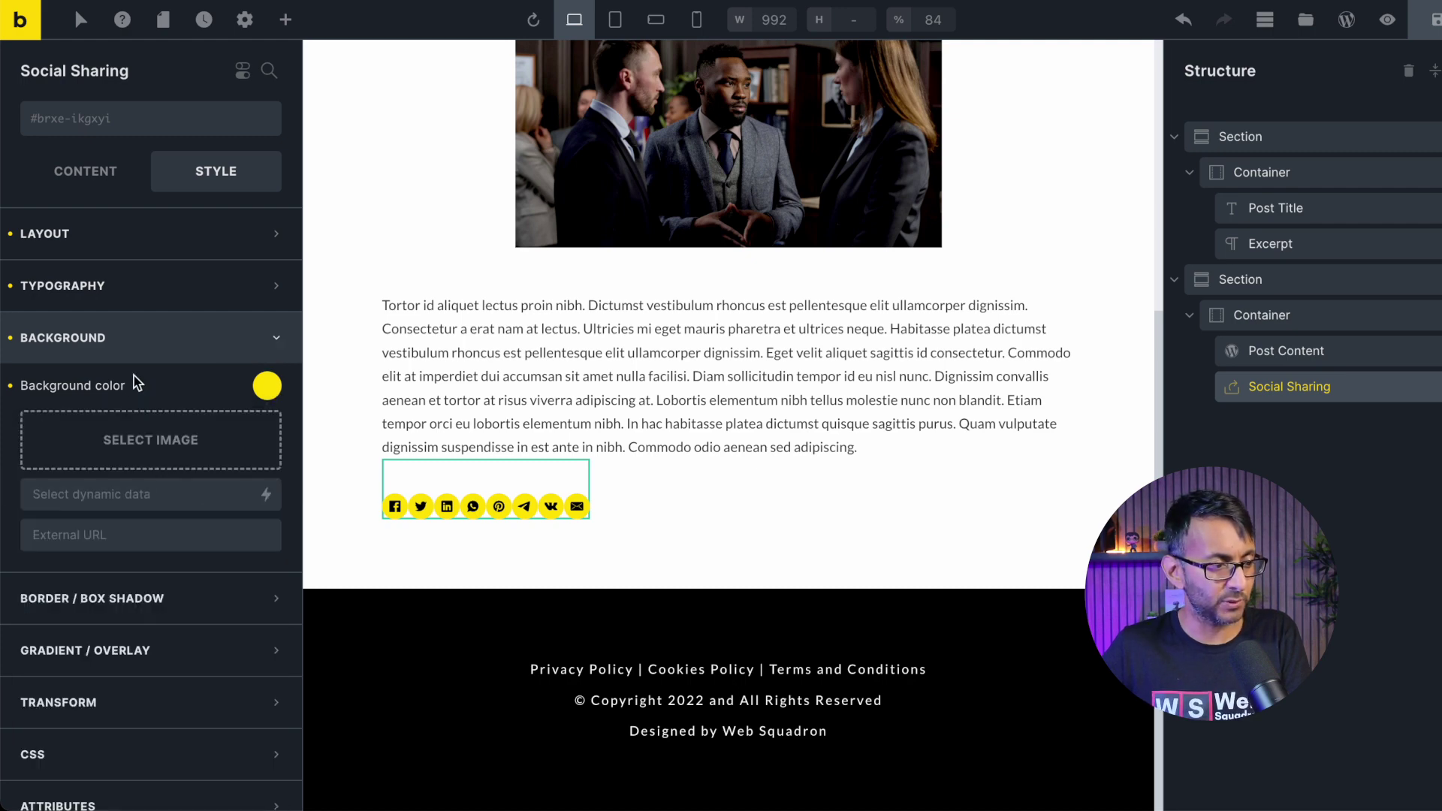
Add a 15 right margin to each icon and centre their text alignment.
left_click(143, 237)
left_click(251, 387)
type("15")
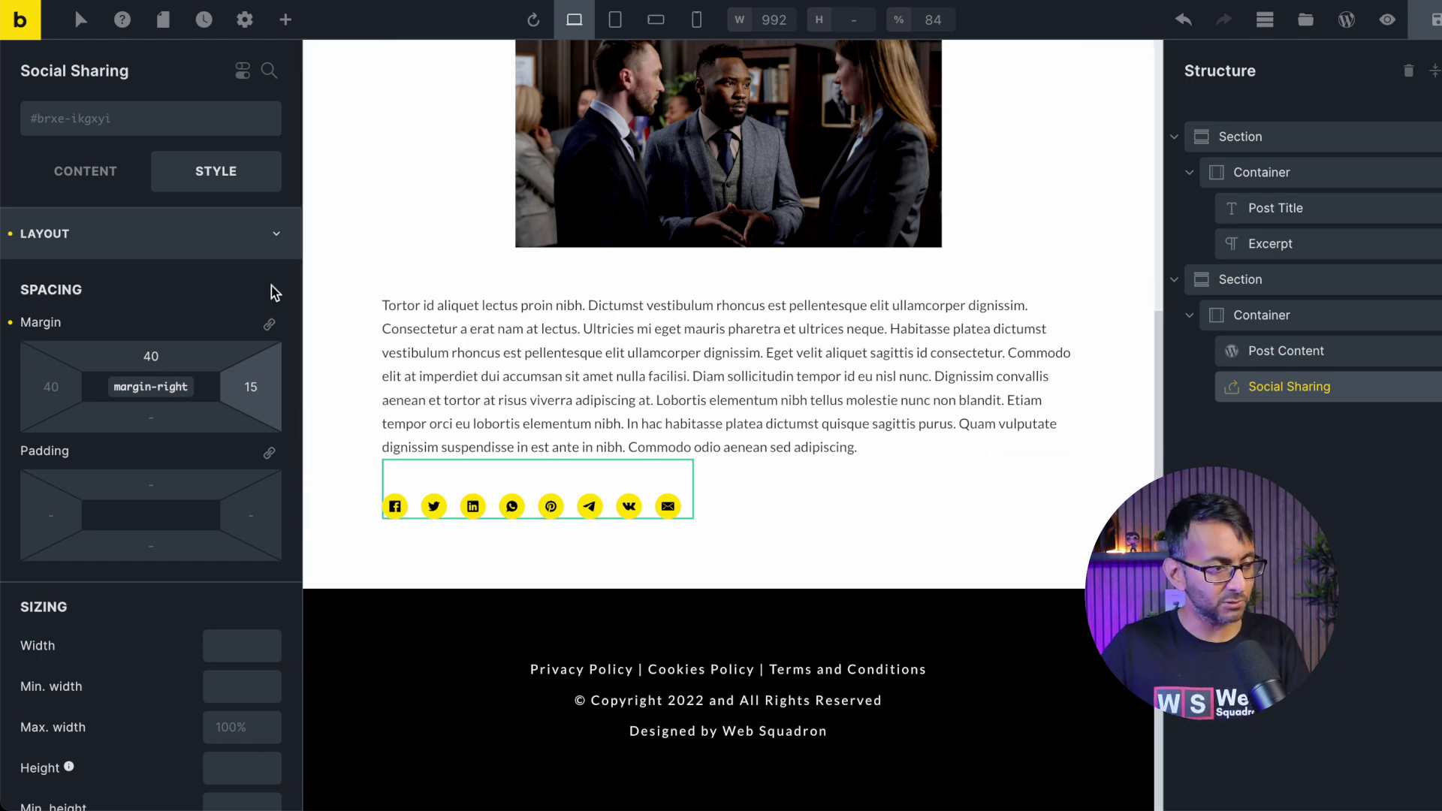
left_click(150, 234)
left_click(150, 285)
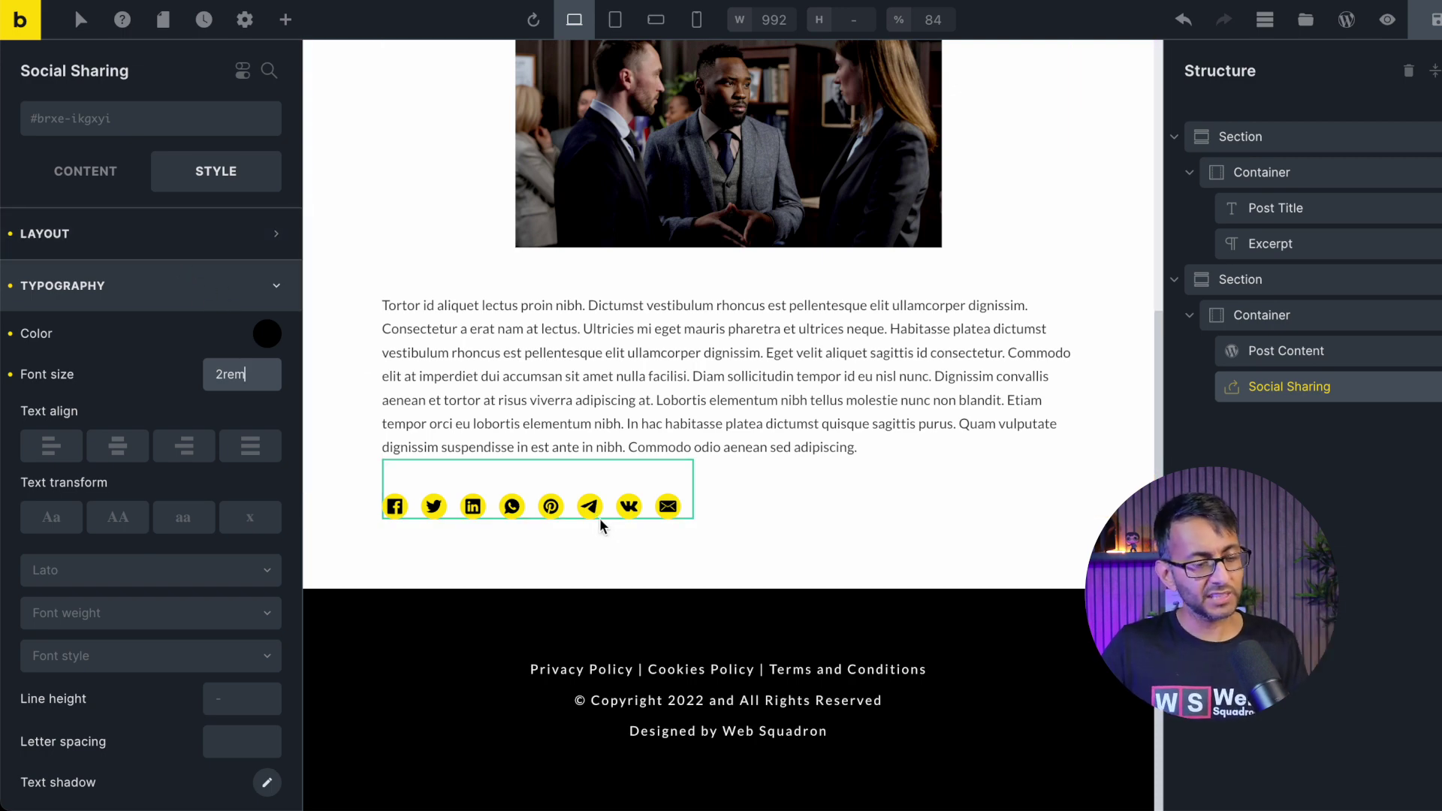
left_click(124, 456)
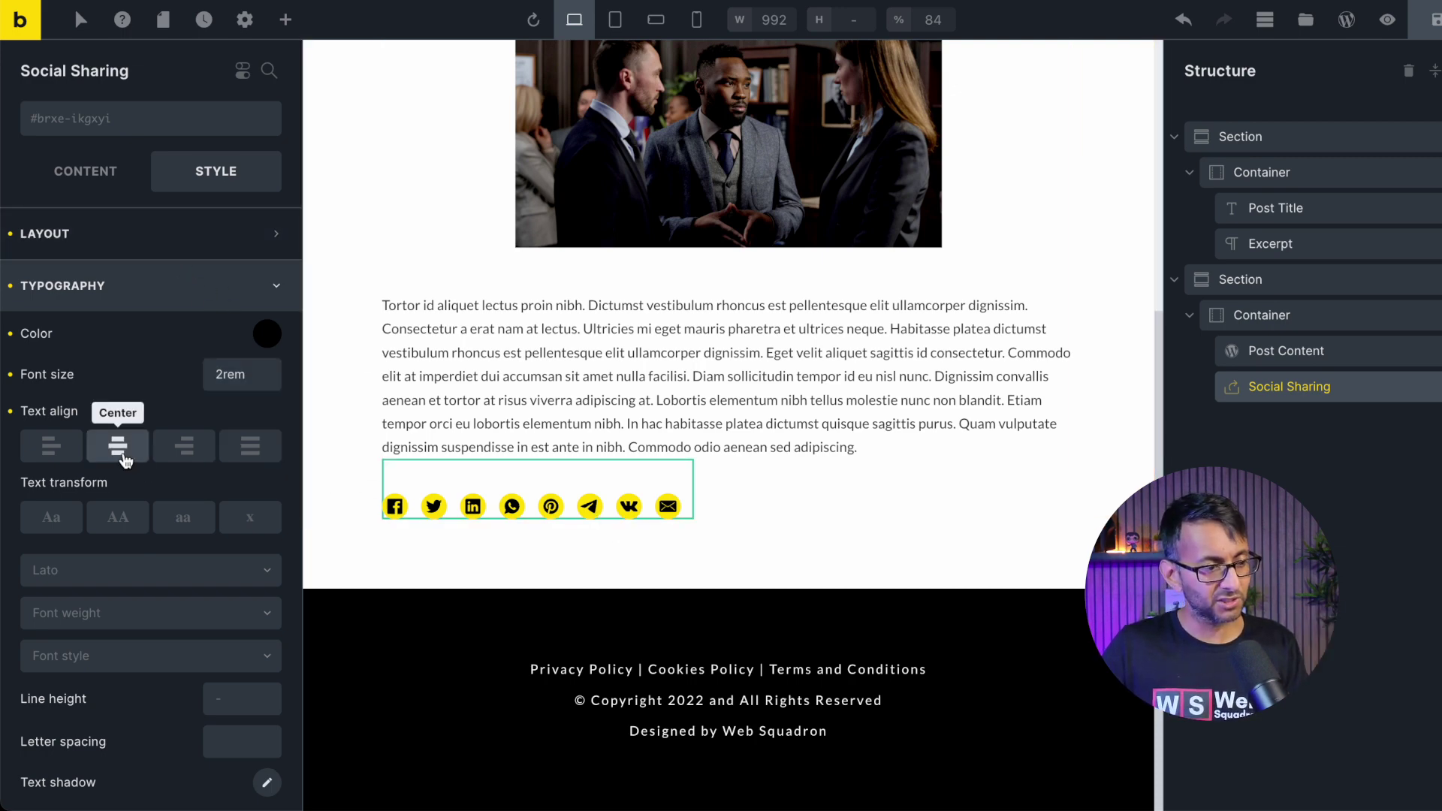
Set the Social Sharing element's Flex Align self to Center in the Layout settings.
scroll(160, 571, "down", 5)
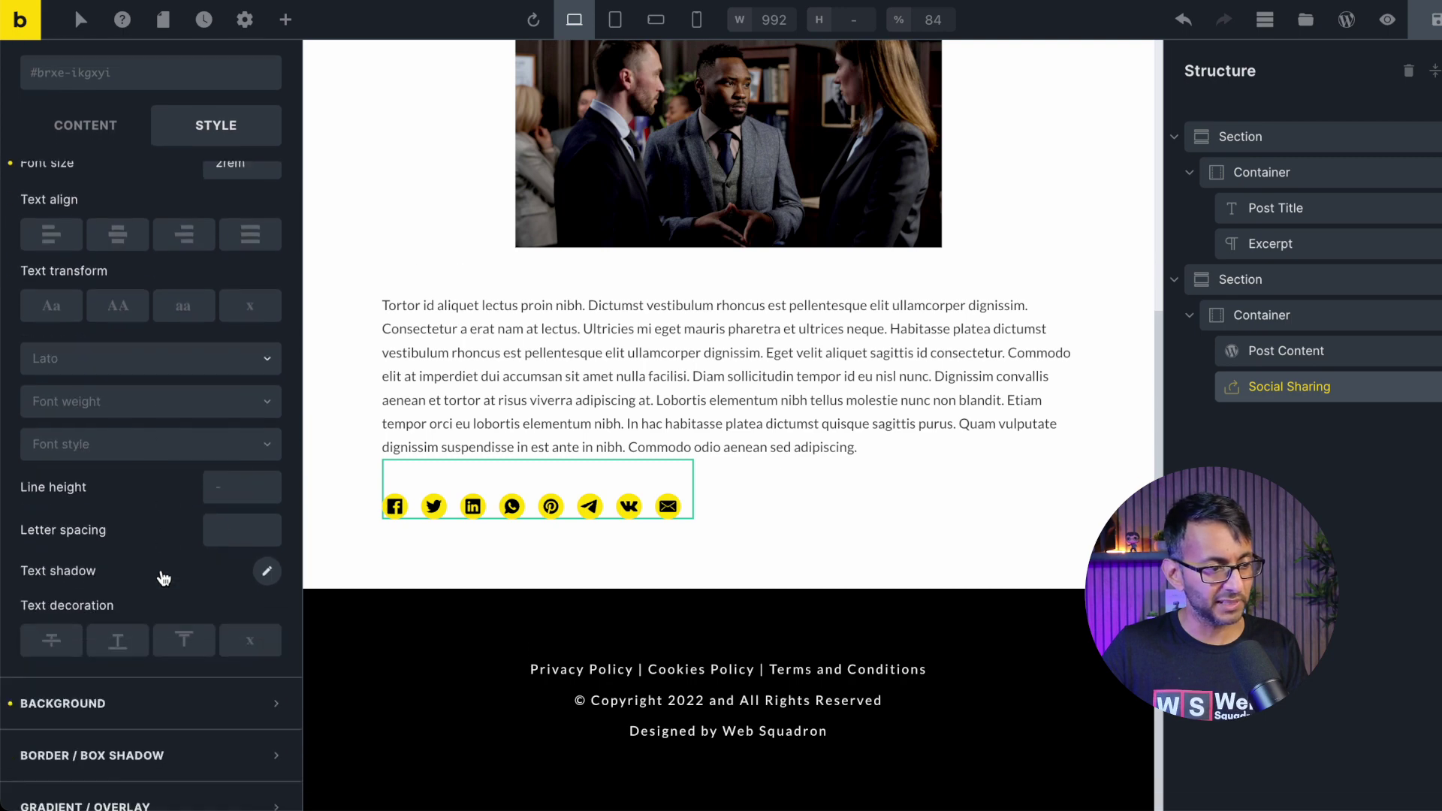
scroll(212, 376, "up", 8)
left_click(212, 252)
scroll(174, 570, "down", 10)
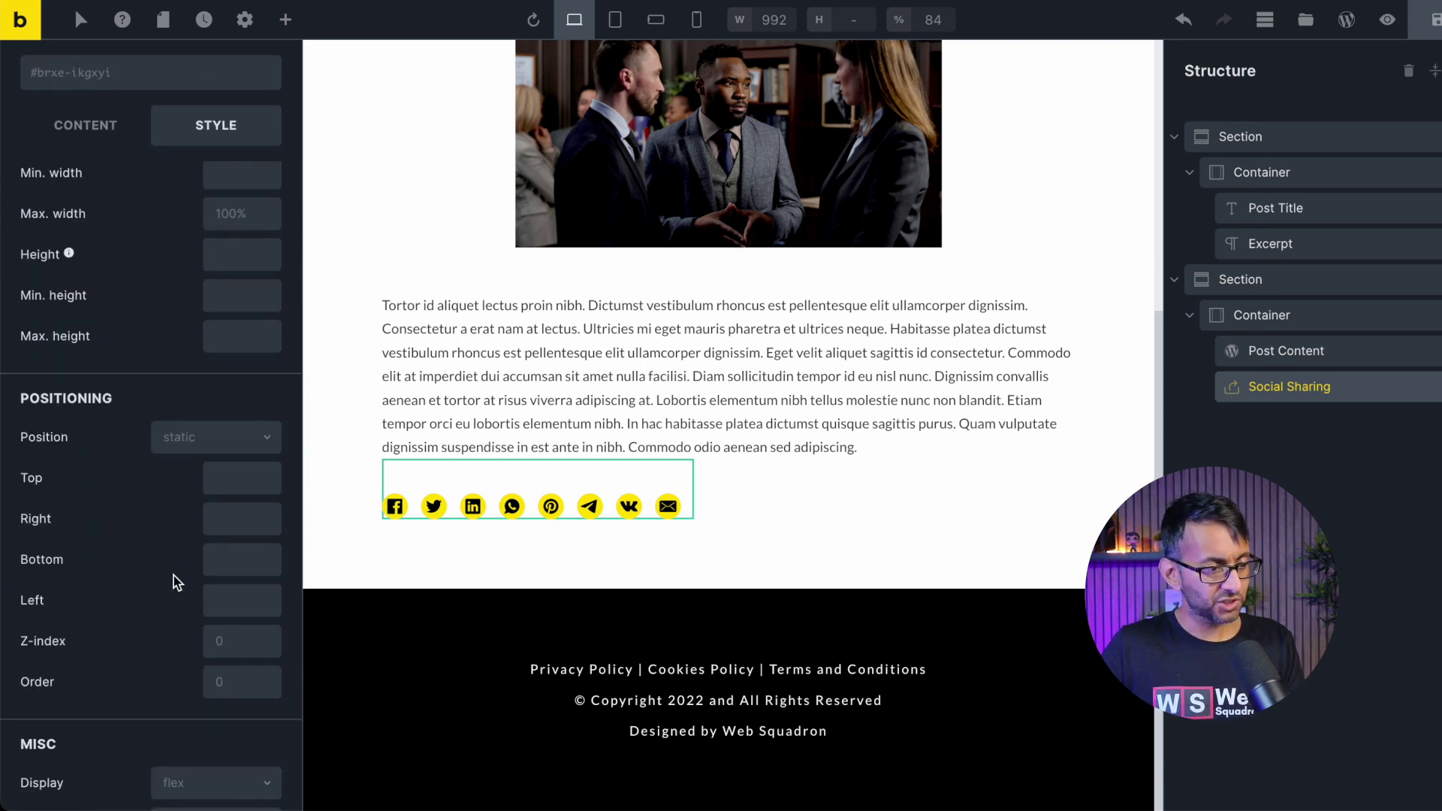
scroll(168, 641, "down", 1)
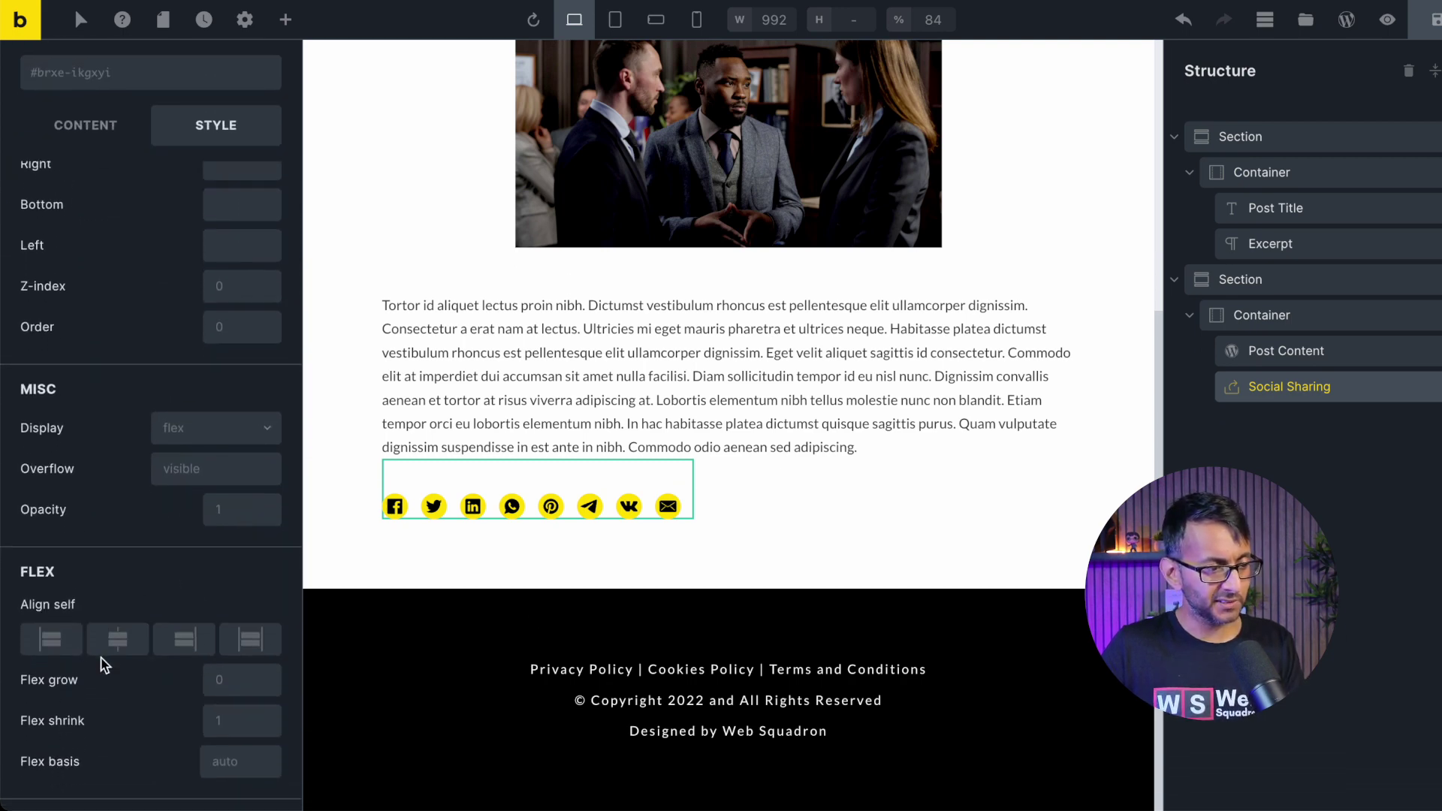
left_click(120, 638)
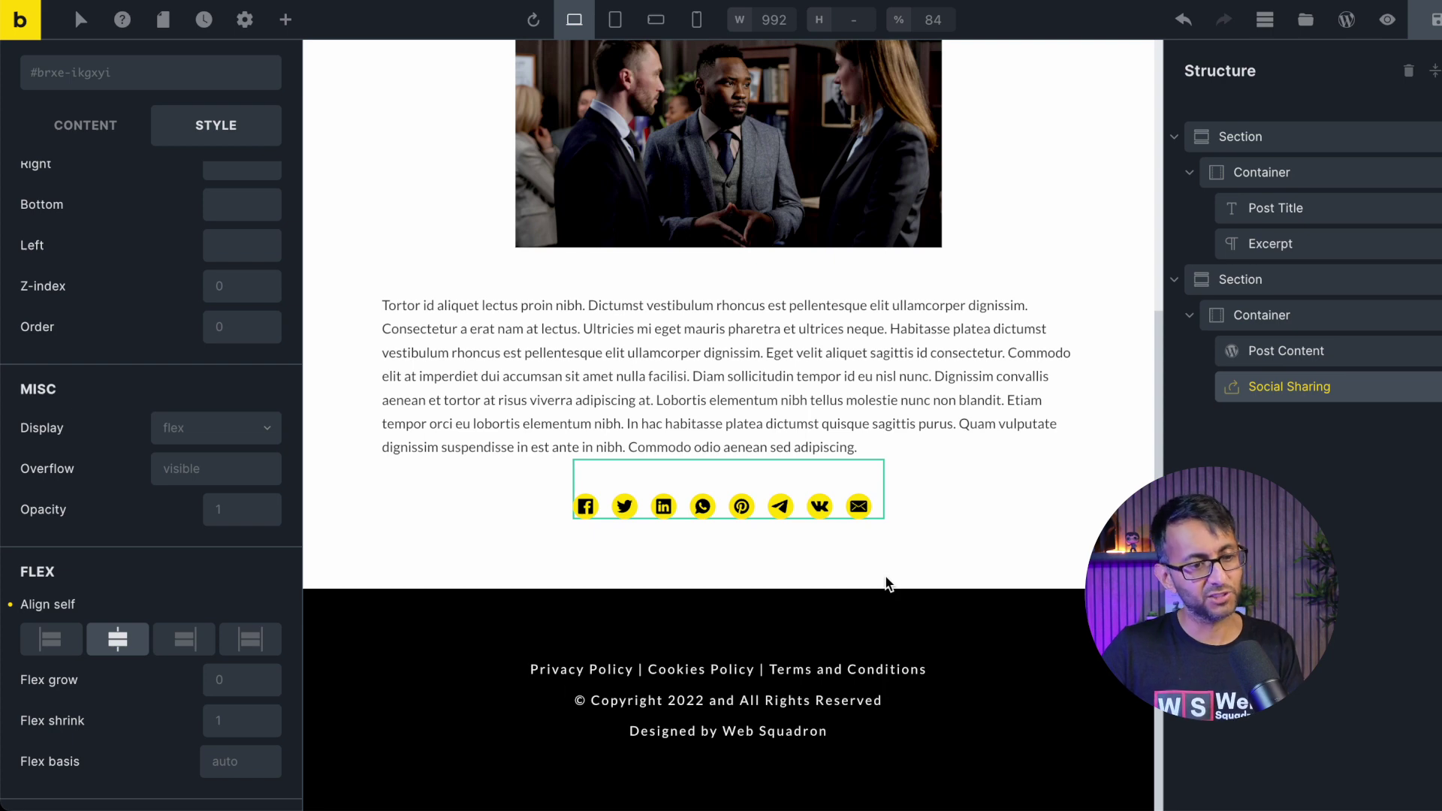
scroll(890, 571, "up", 3)
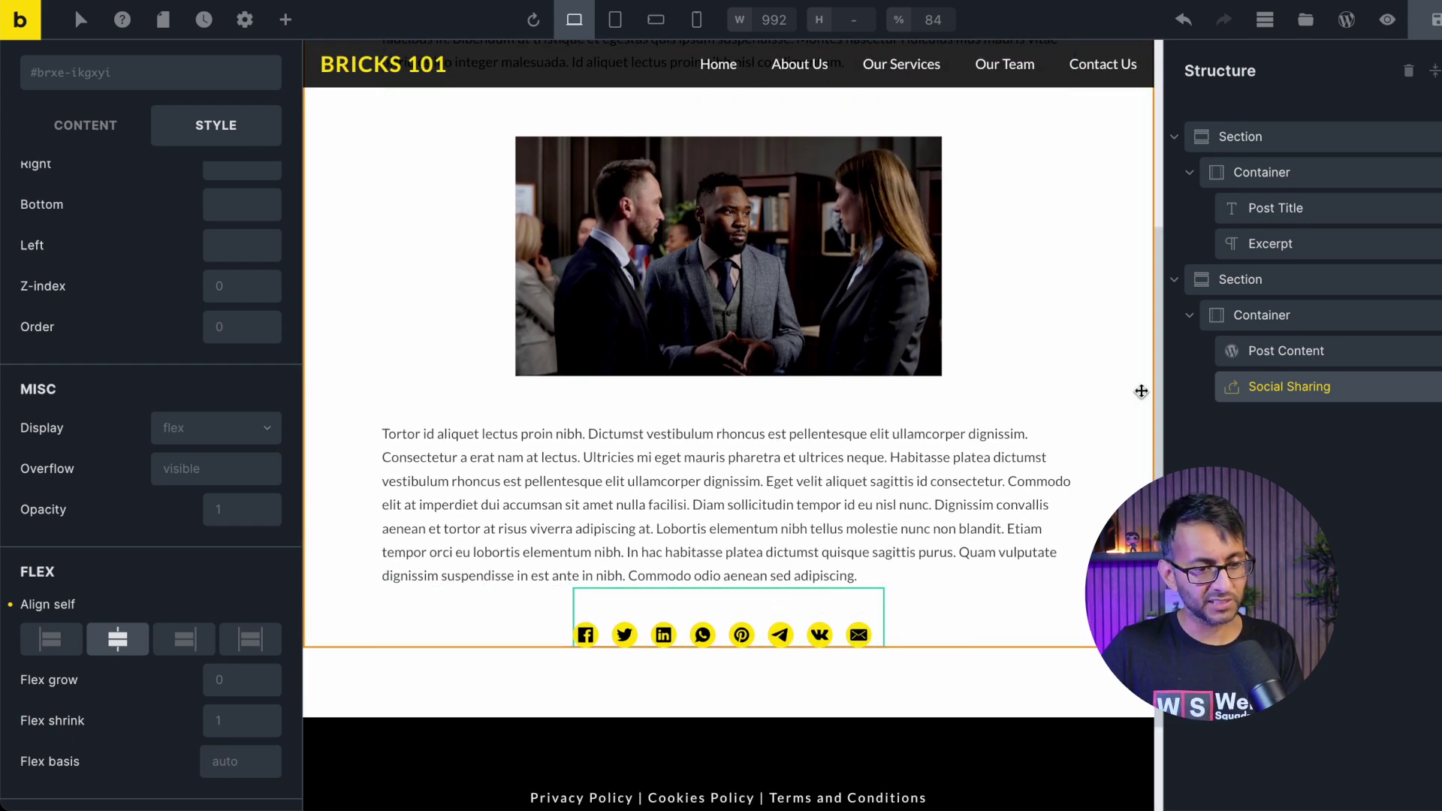
Save the single-post template and preview the post on the front end.
scroll(1140, 390, "up", 2)
scroll(1140, 390, "up", 4)
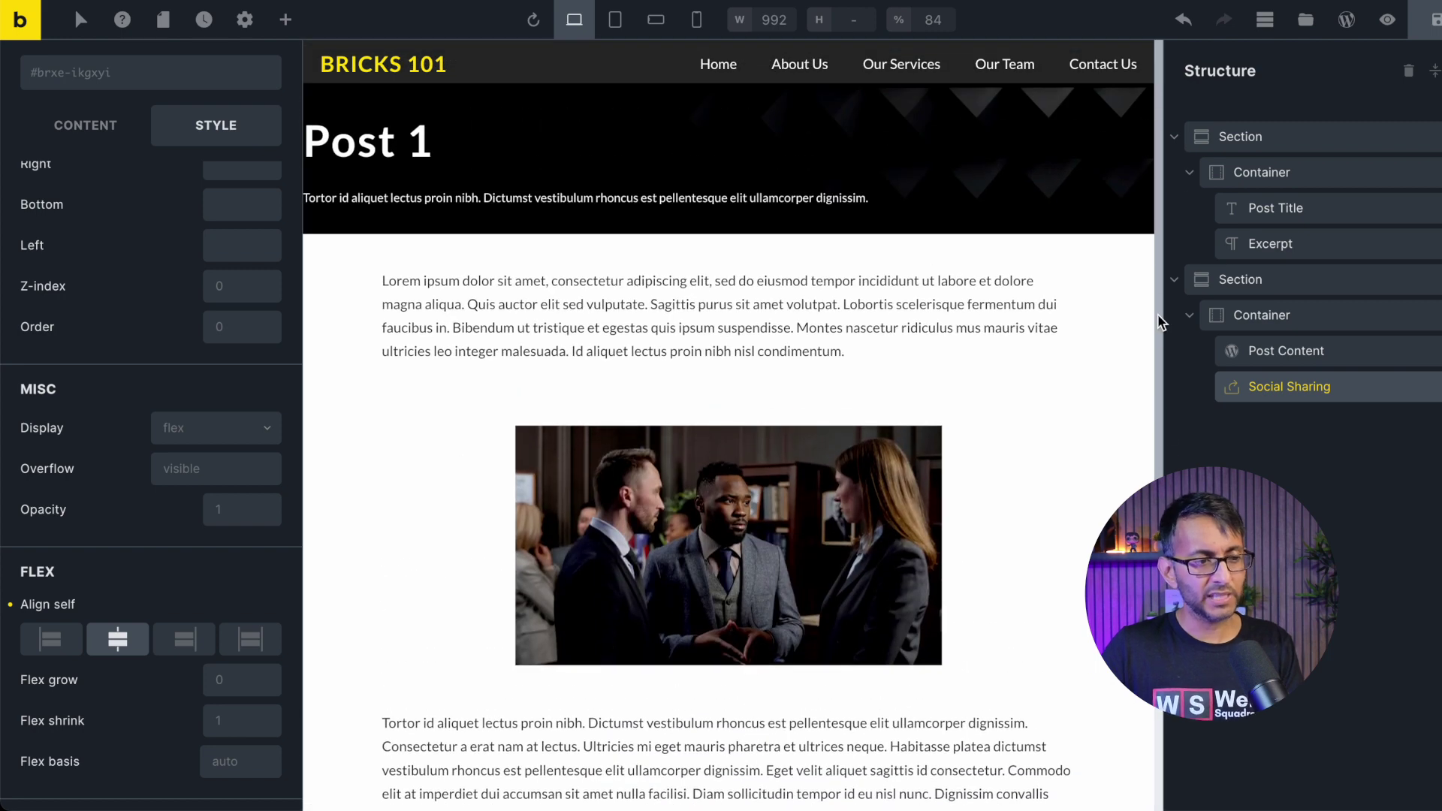
left_click(1435, 20)
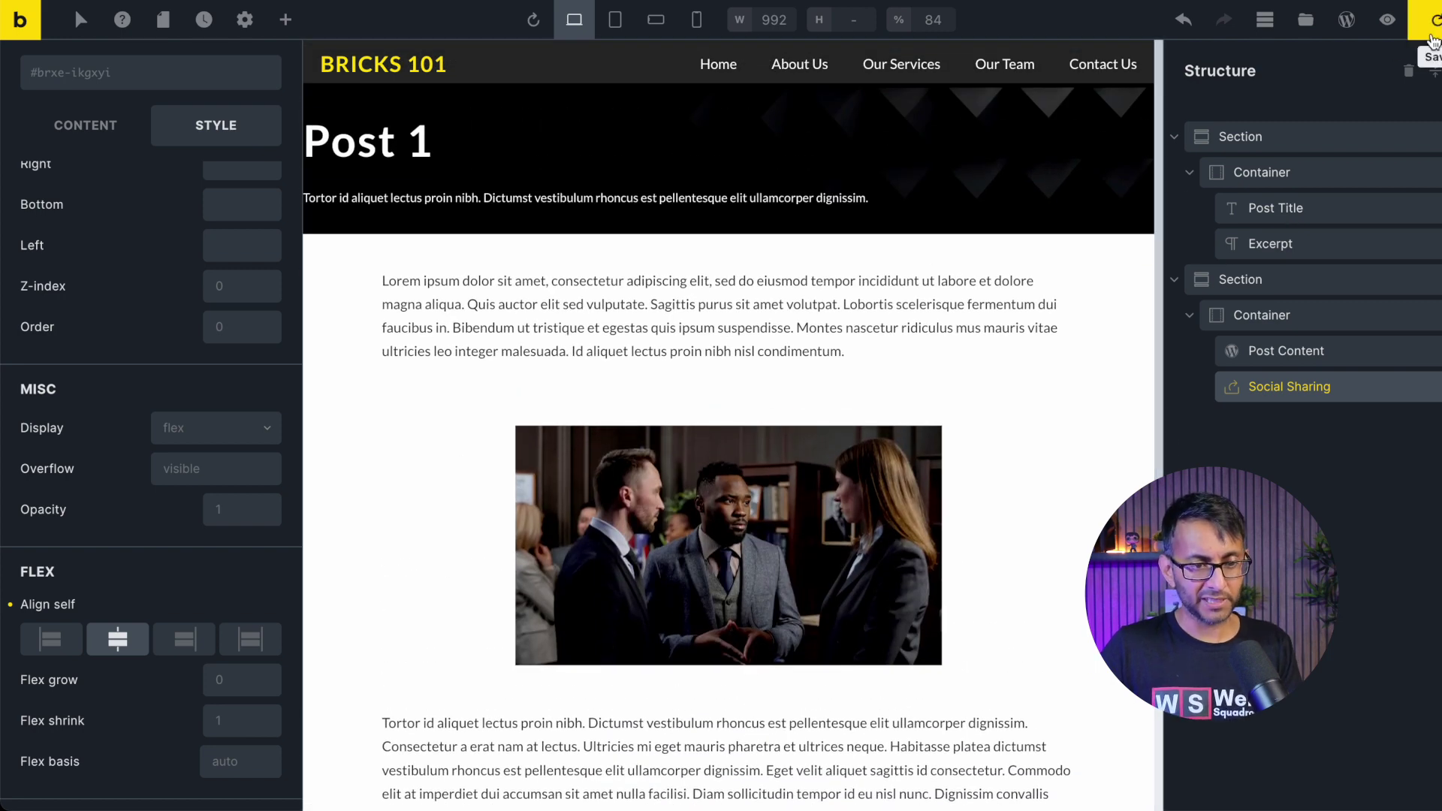
left_click(1388, 19)
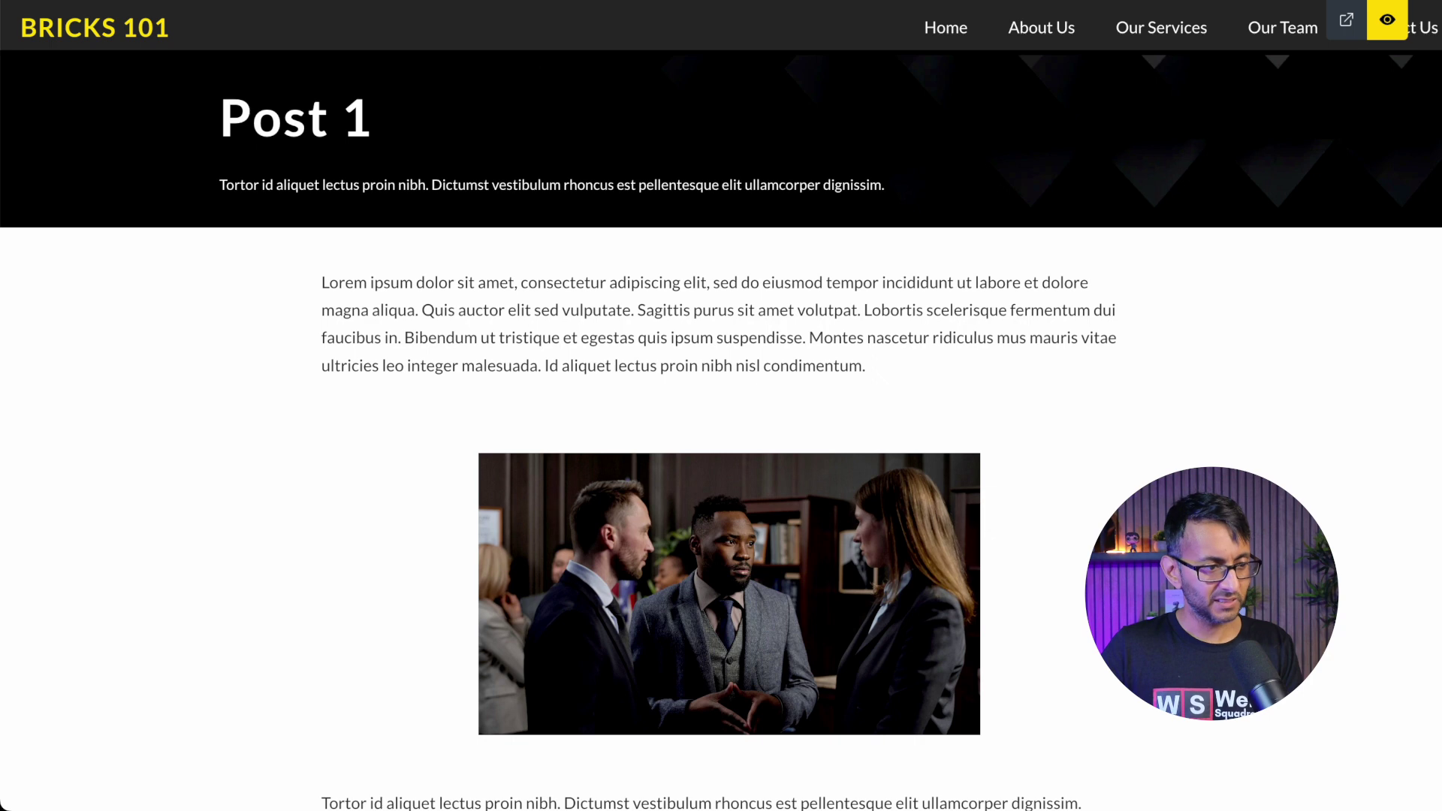
scroll(722, 450, "down", 1)
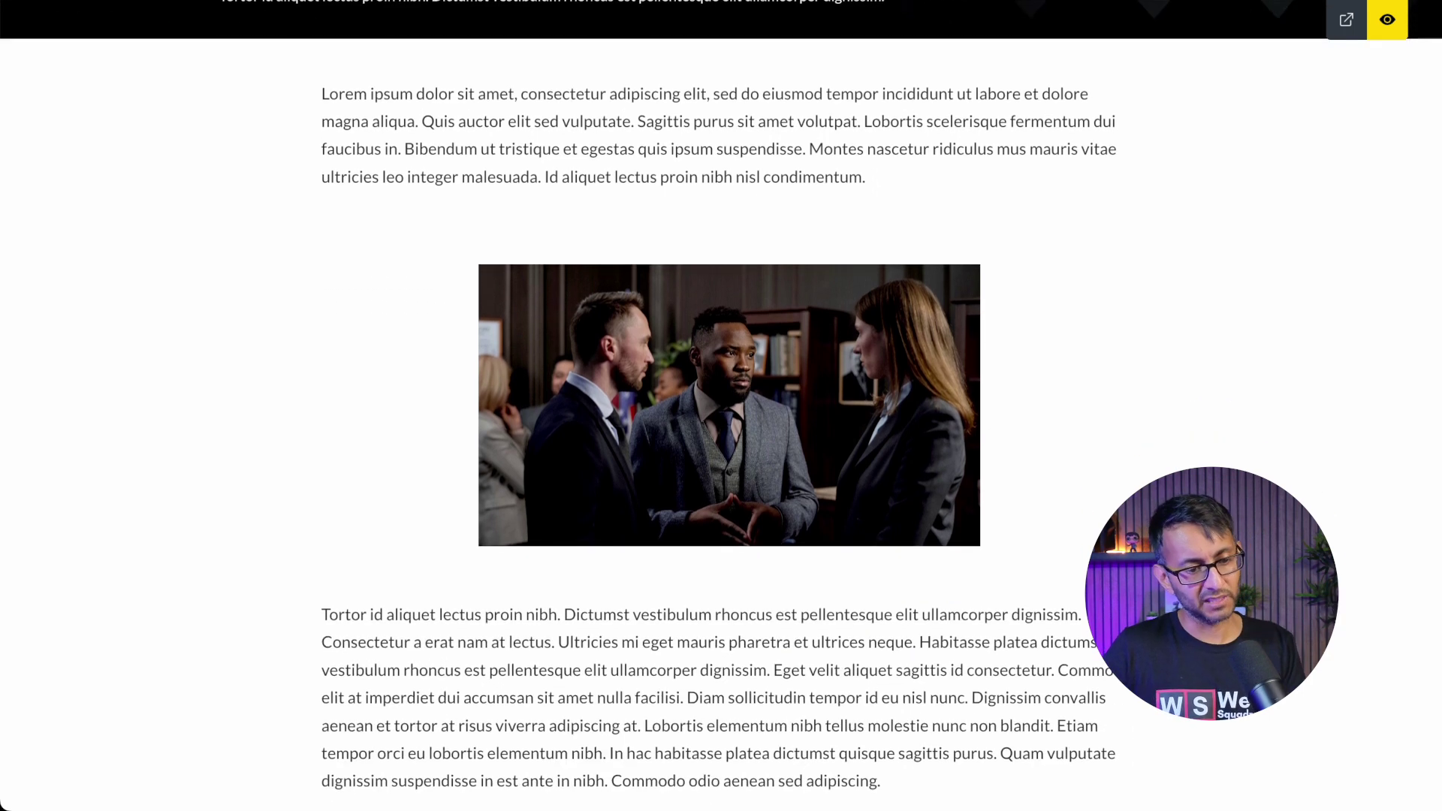
scroll(721, 406, "down", 5)
Add a Related Posts element directly below the Social Sharing icons.
scroll(1428, 133, "up", 8)
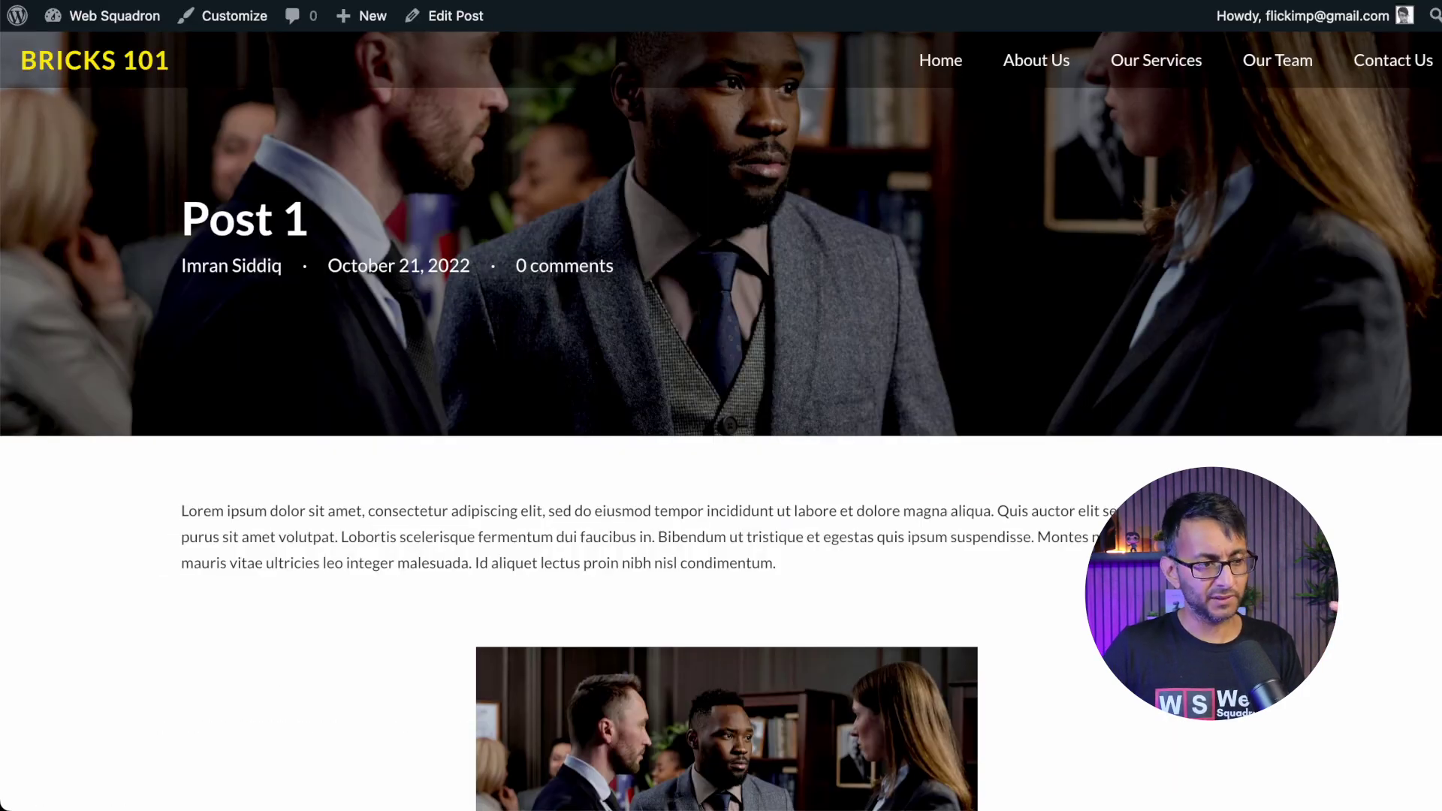
scroll(721, 406, "down", 15)
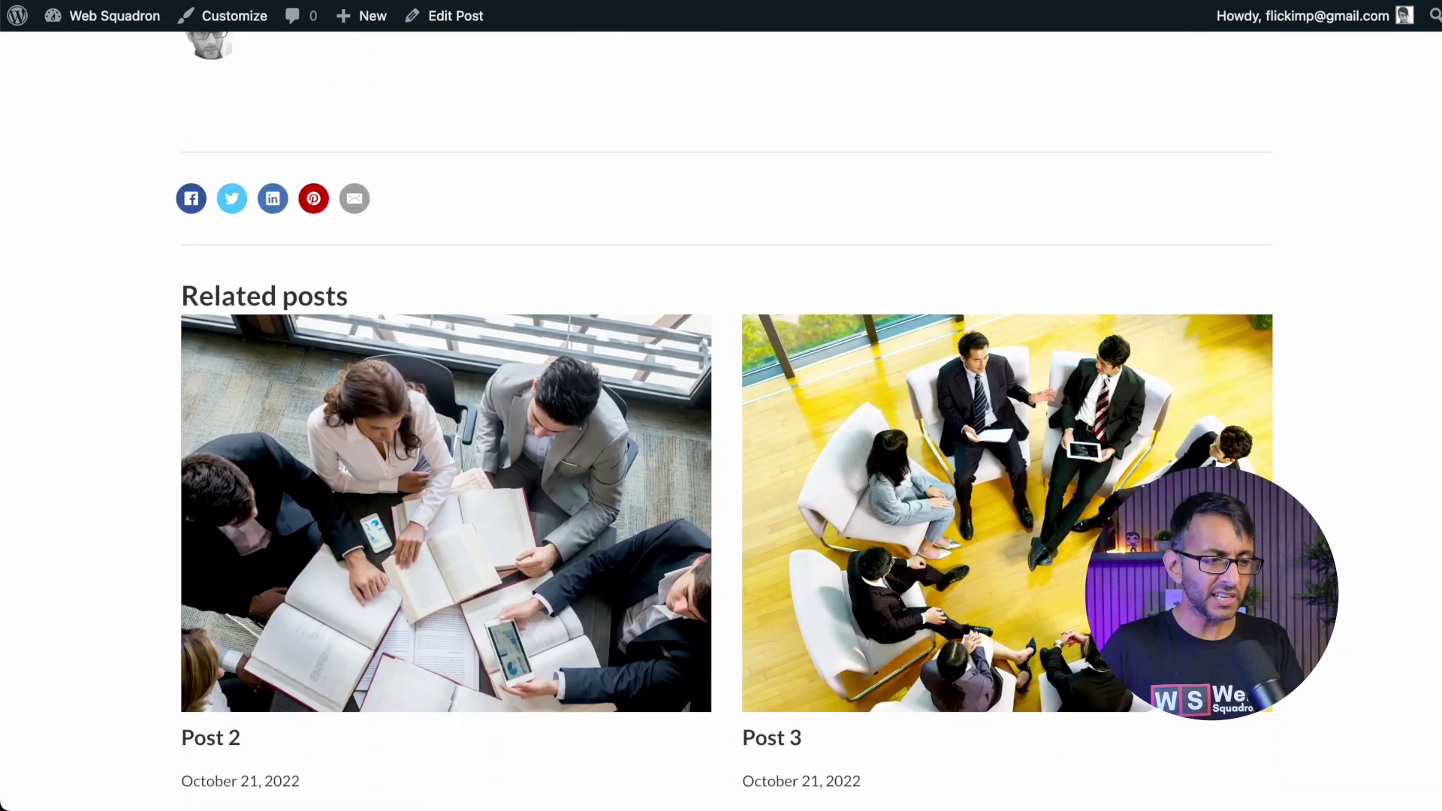
scroll(721, 406, "up", 15)
scroll(721, 421, "up", 1)
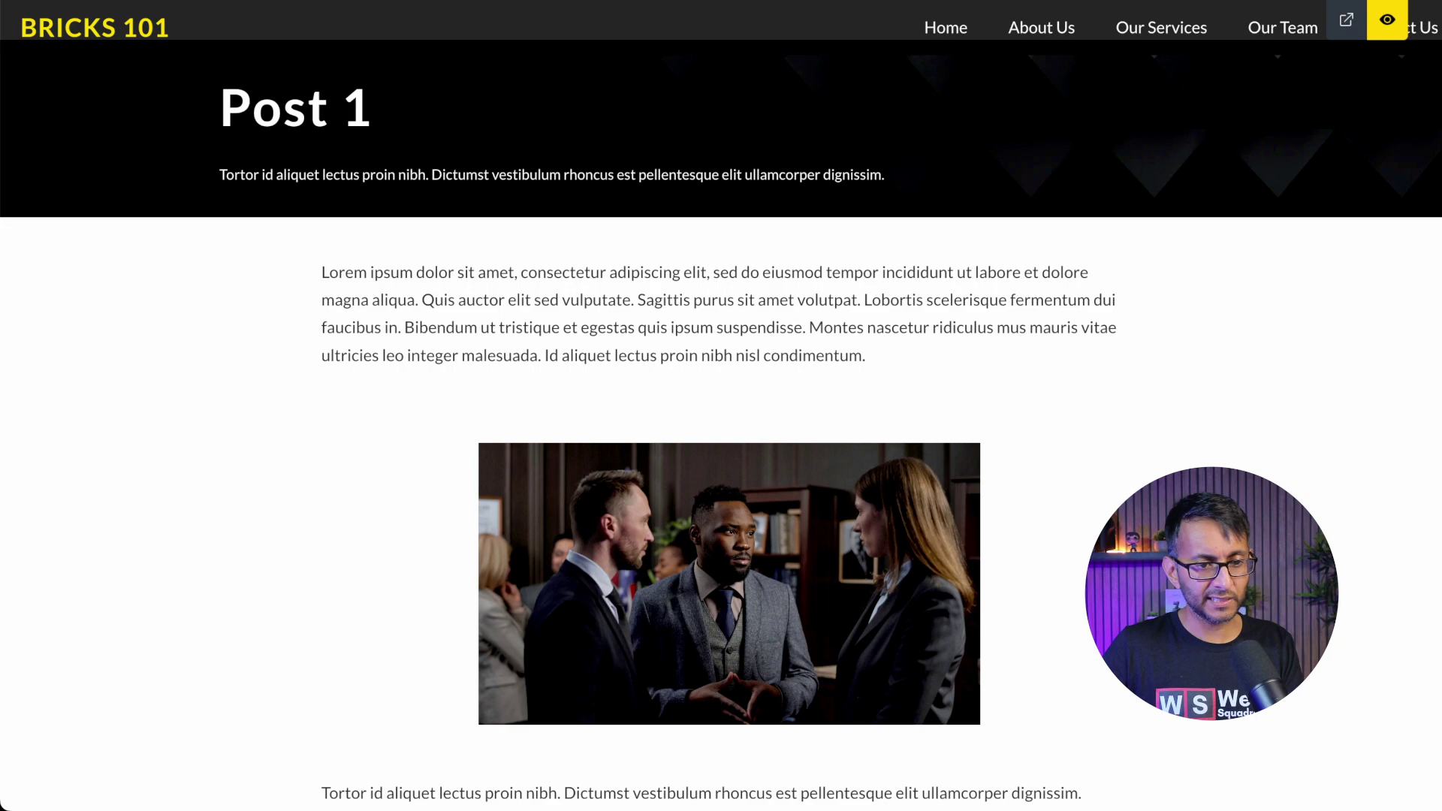
scroll(721, 406, "down", 4)
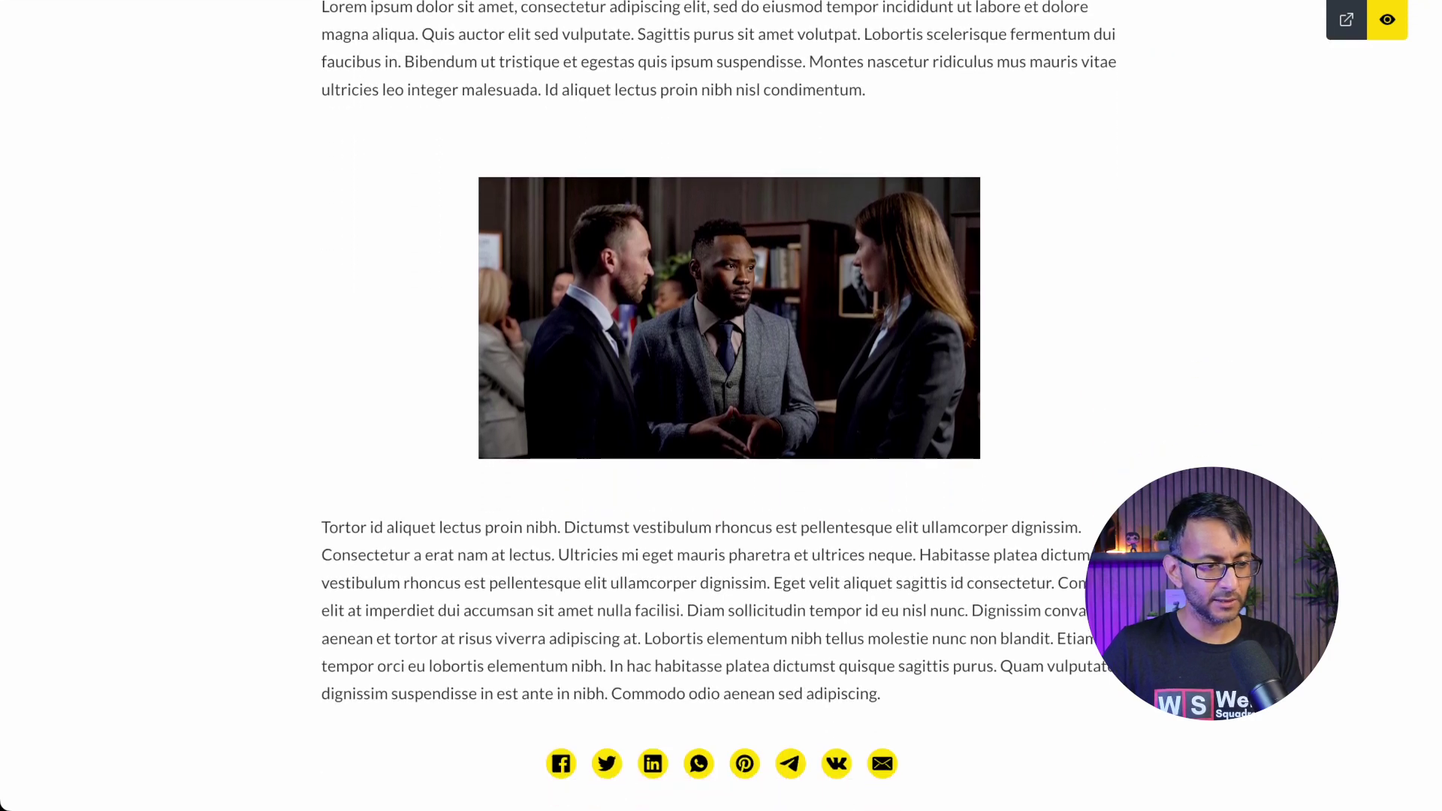
scroll(721, 406, "down", 3)
scroll(721, 405, "up", 8)
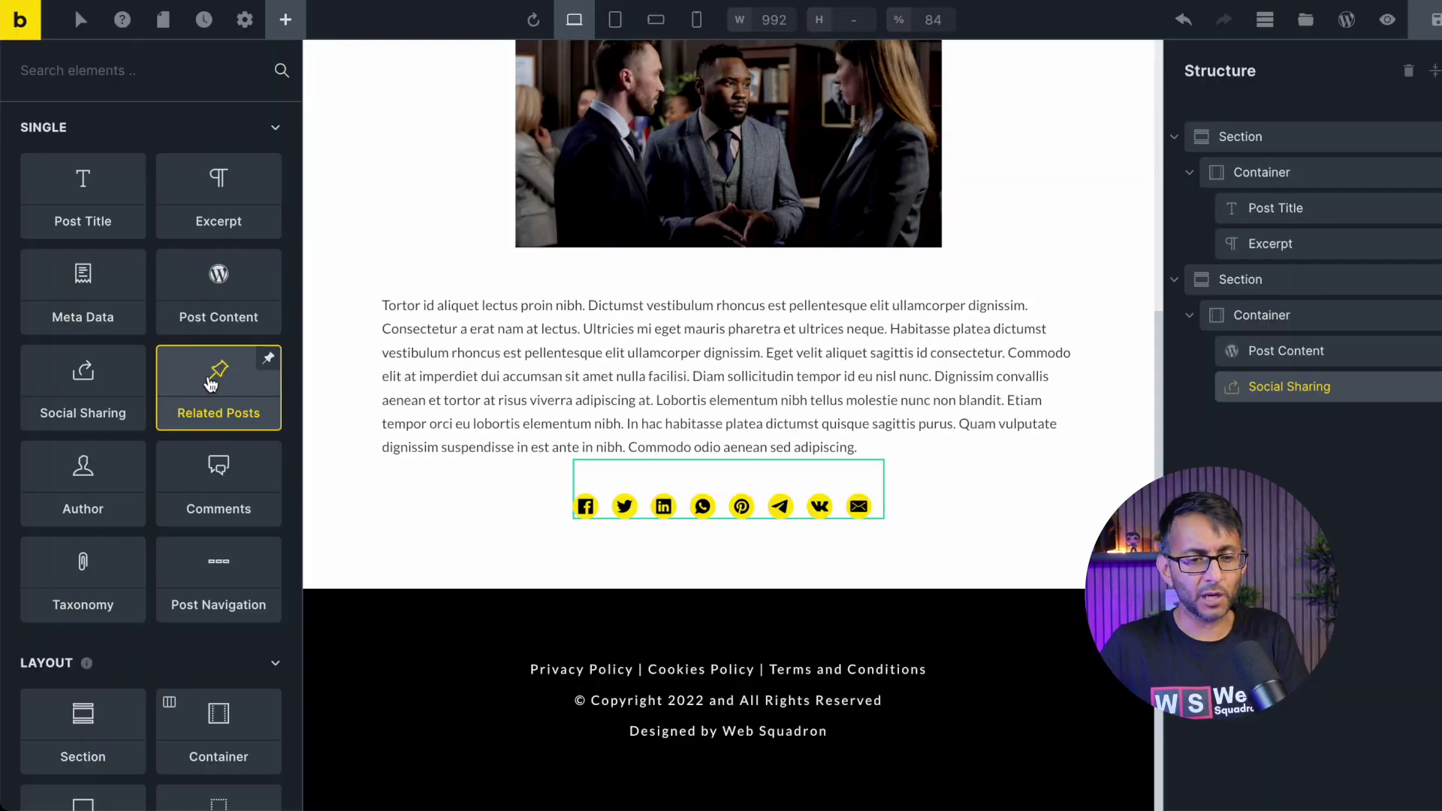
left_click(218, 387)
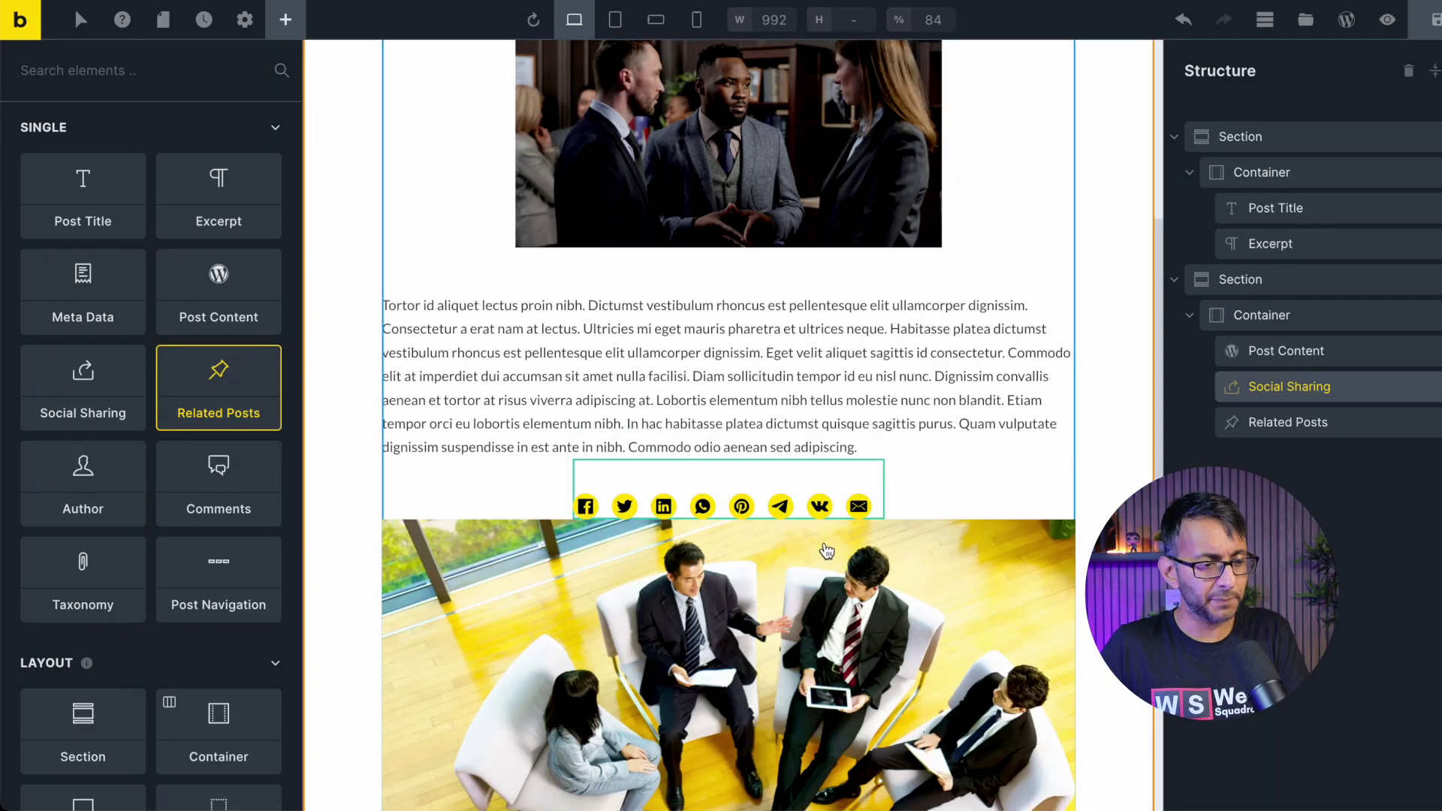
Select the Related Posts element and give it a top margin of 40.
left_click(1311, 424)
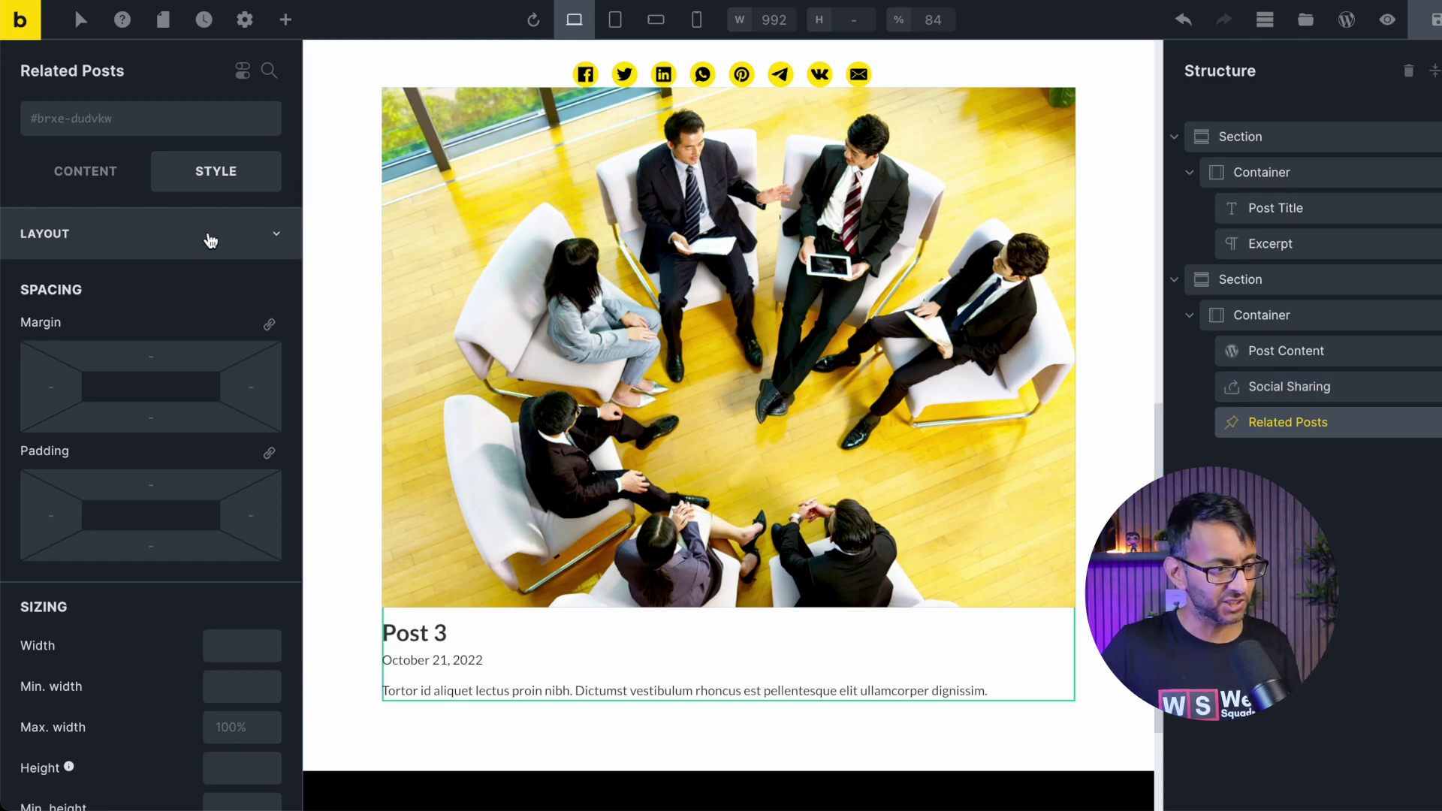
left_click(175, 358)
type("40")
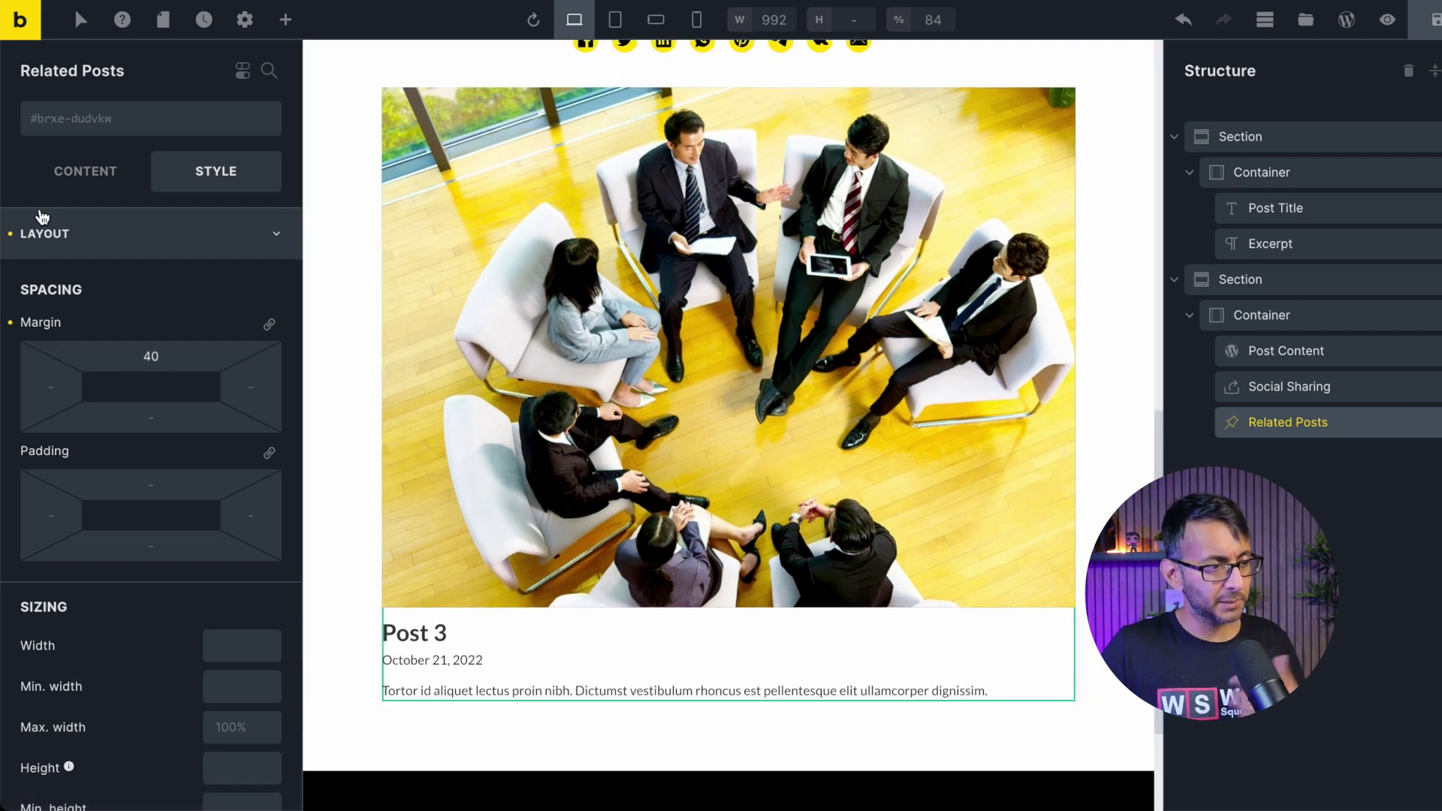
Limit the related posts query to a maximum of 3 posts and check the Layout options.
left_click(77, 187)
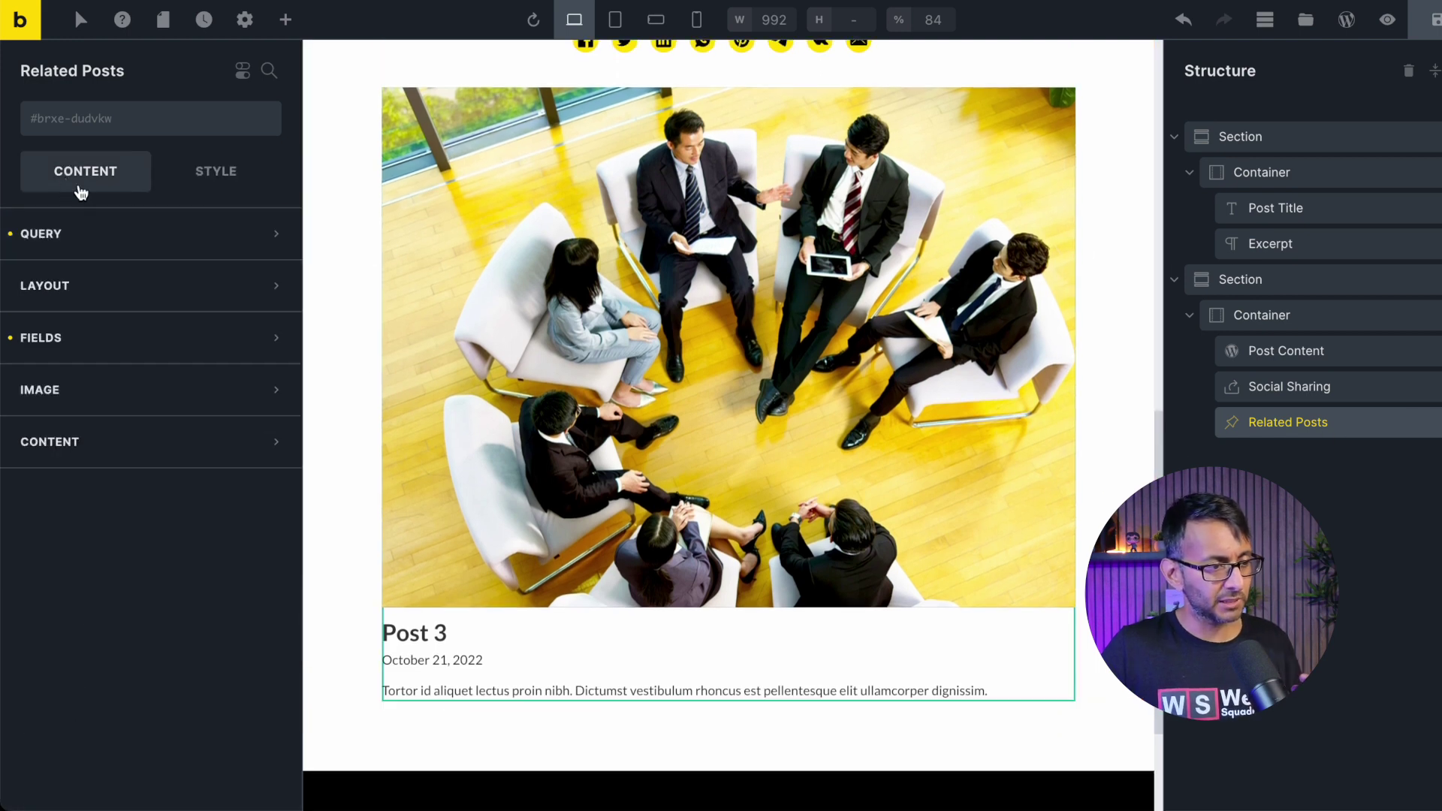
left_click(170, 244)
left_click(228, 323)
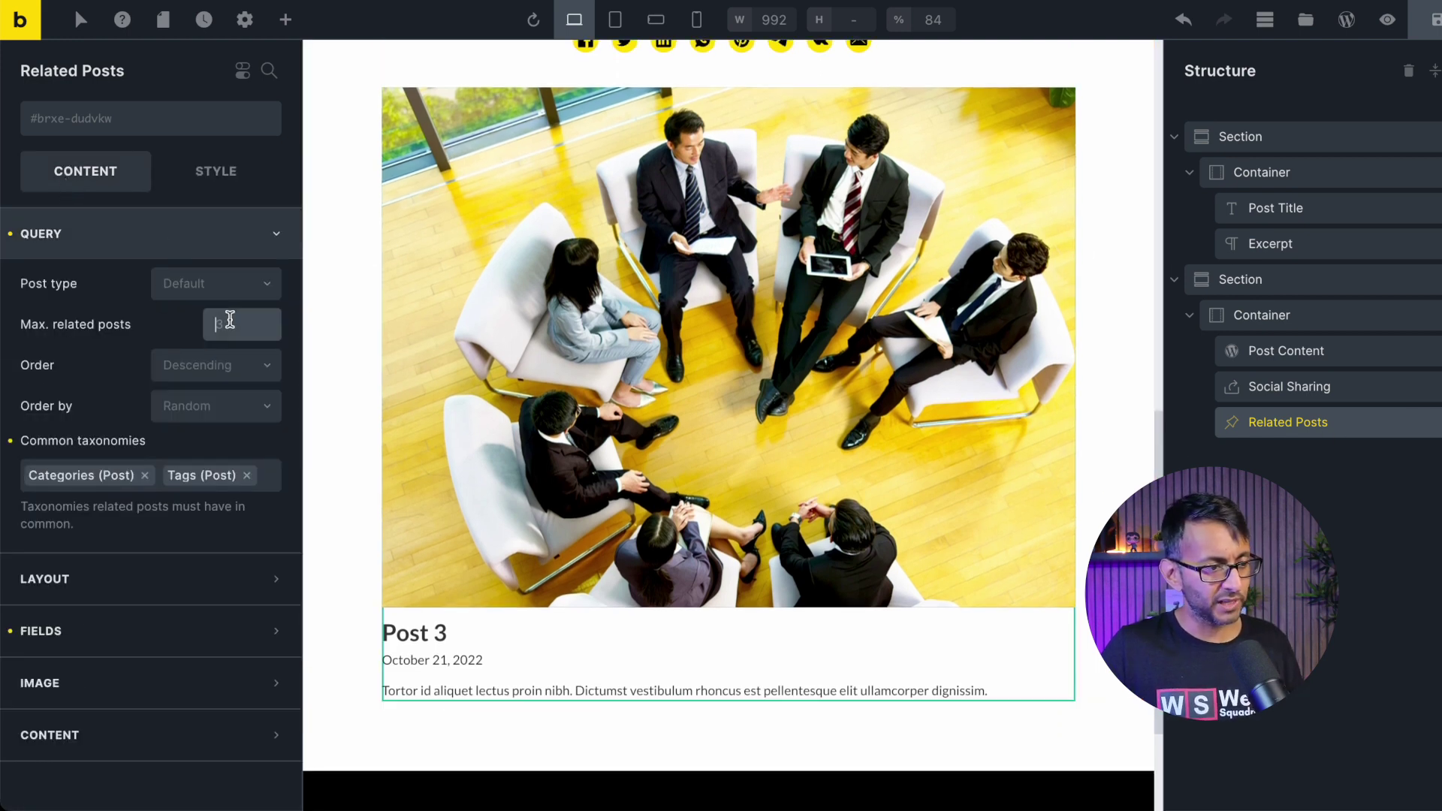
type("3")
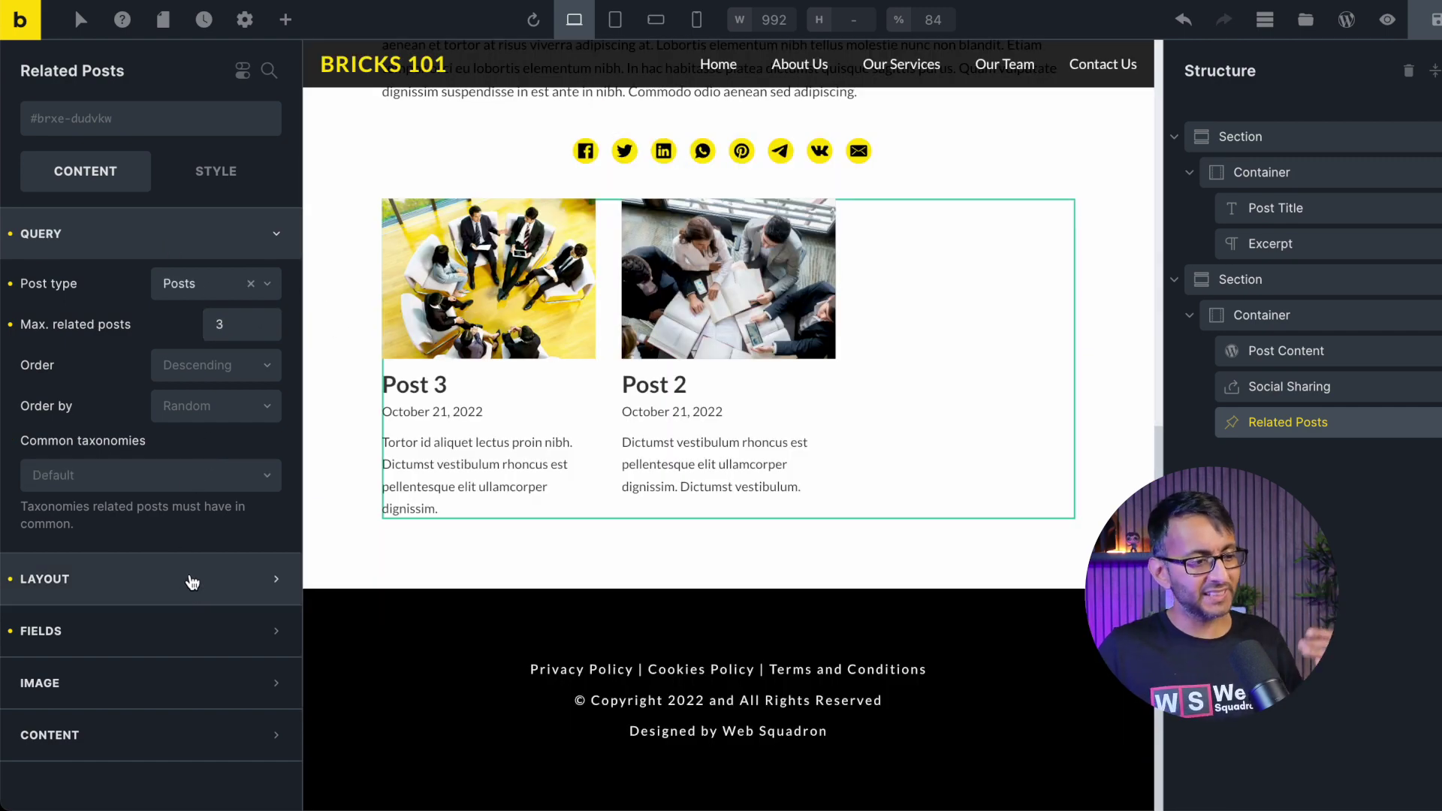
left_click(190, 579)
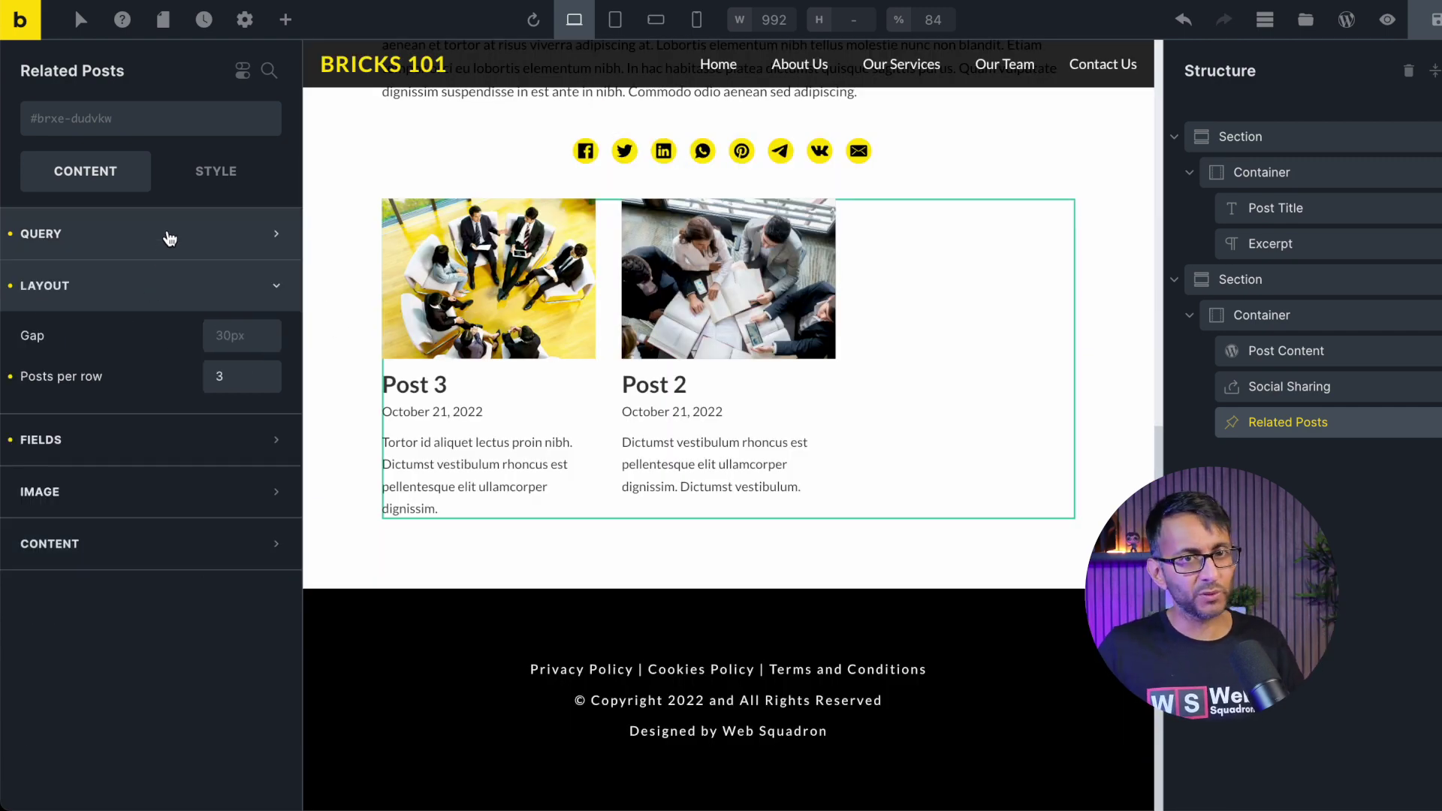
left_click(170, 238)
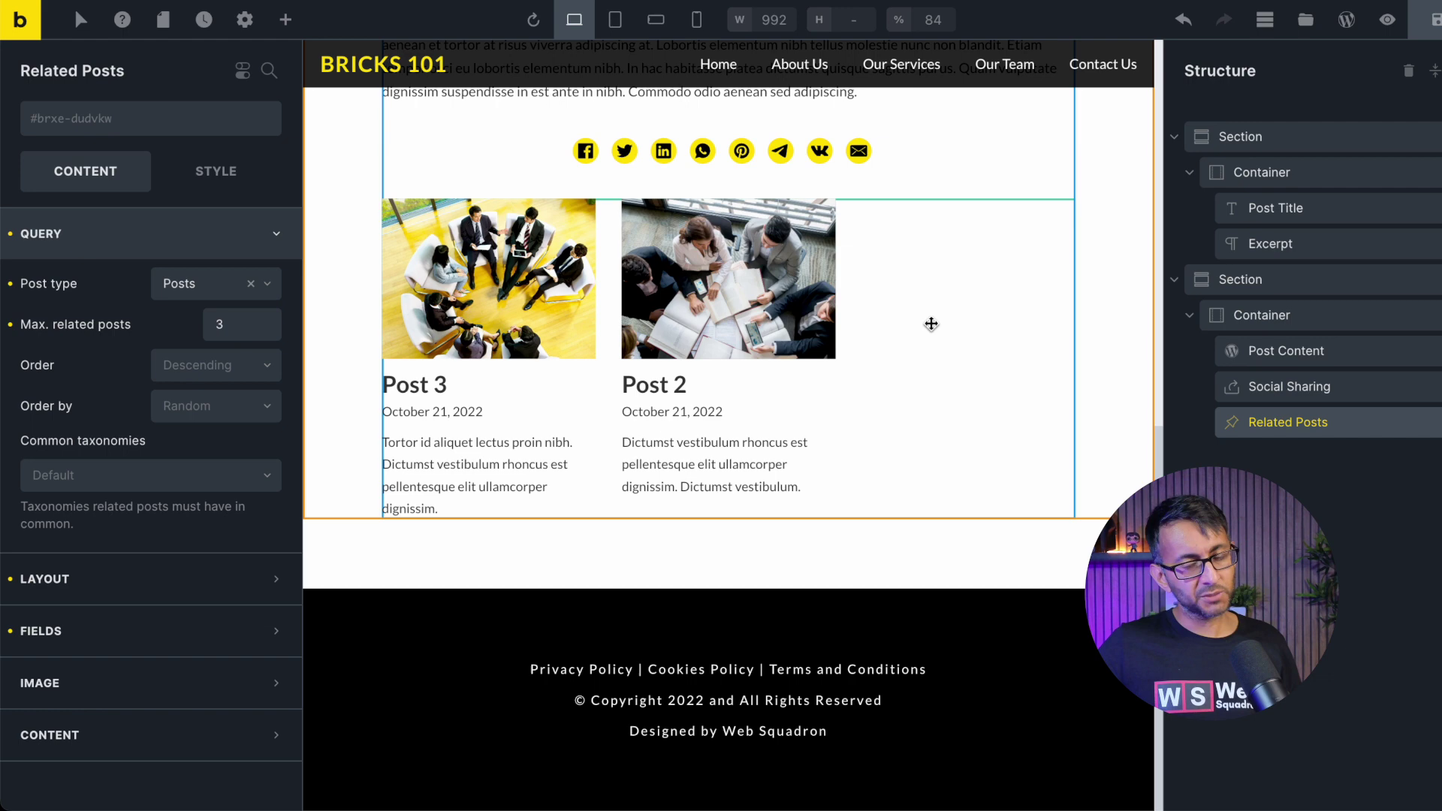
left_click(203, 180)
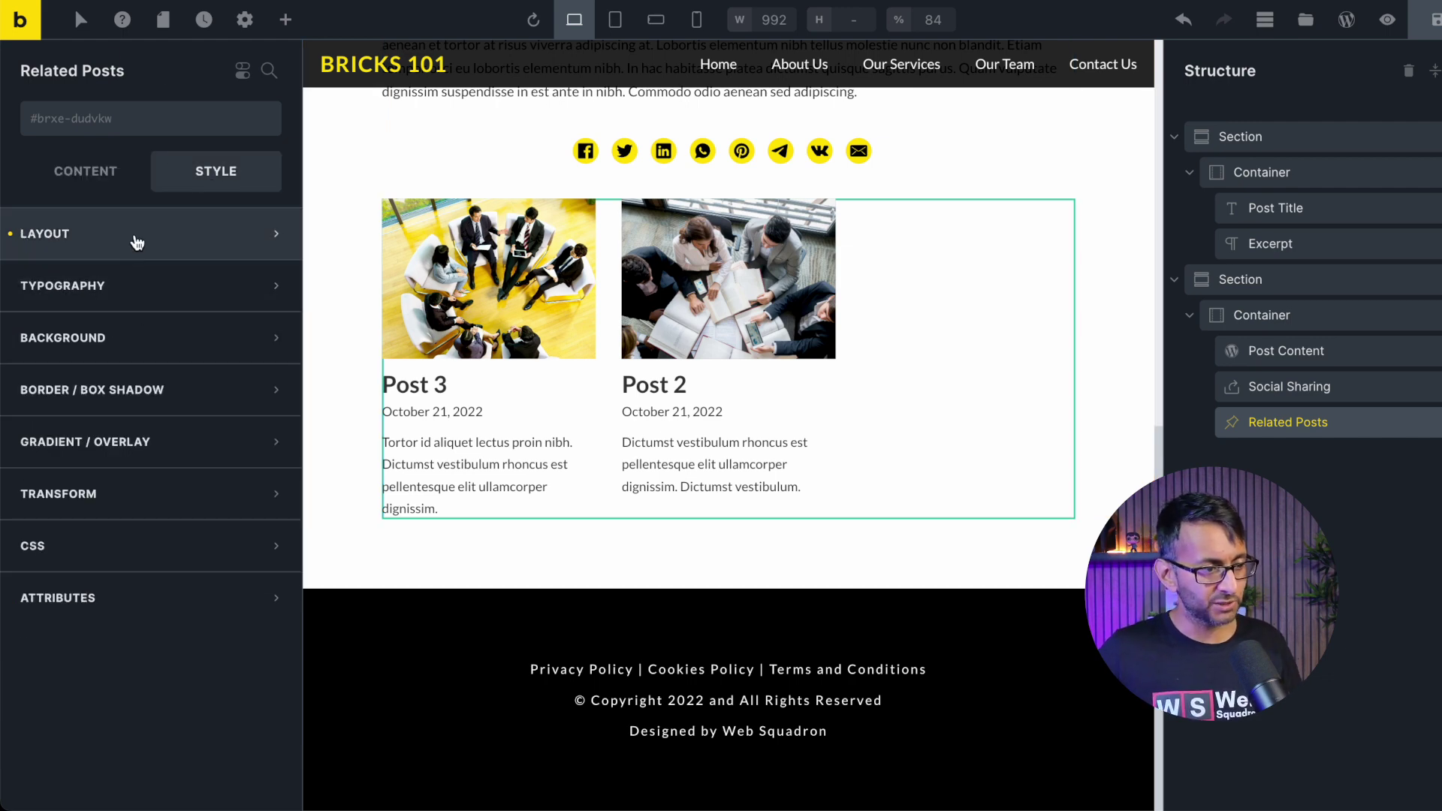
Raise the related posts' top margin to 80 and save the template.
left_click(136, 241)
left_click(120, 355)
type("80")
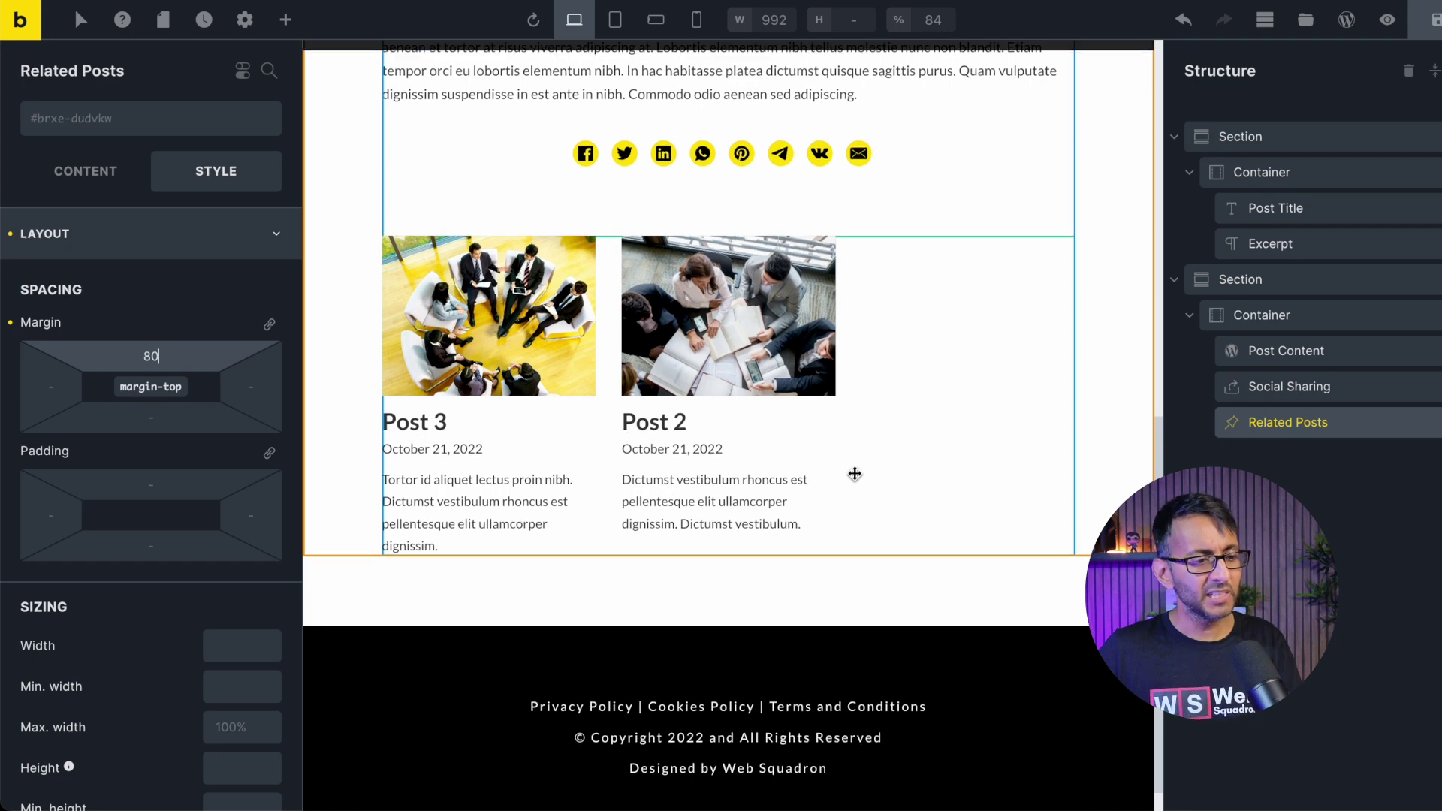
scroll(864, 488, "up", 3)
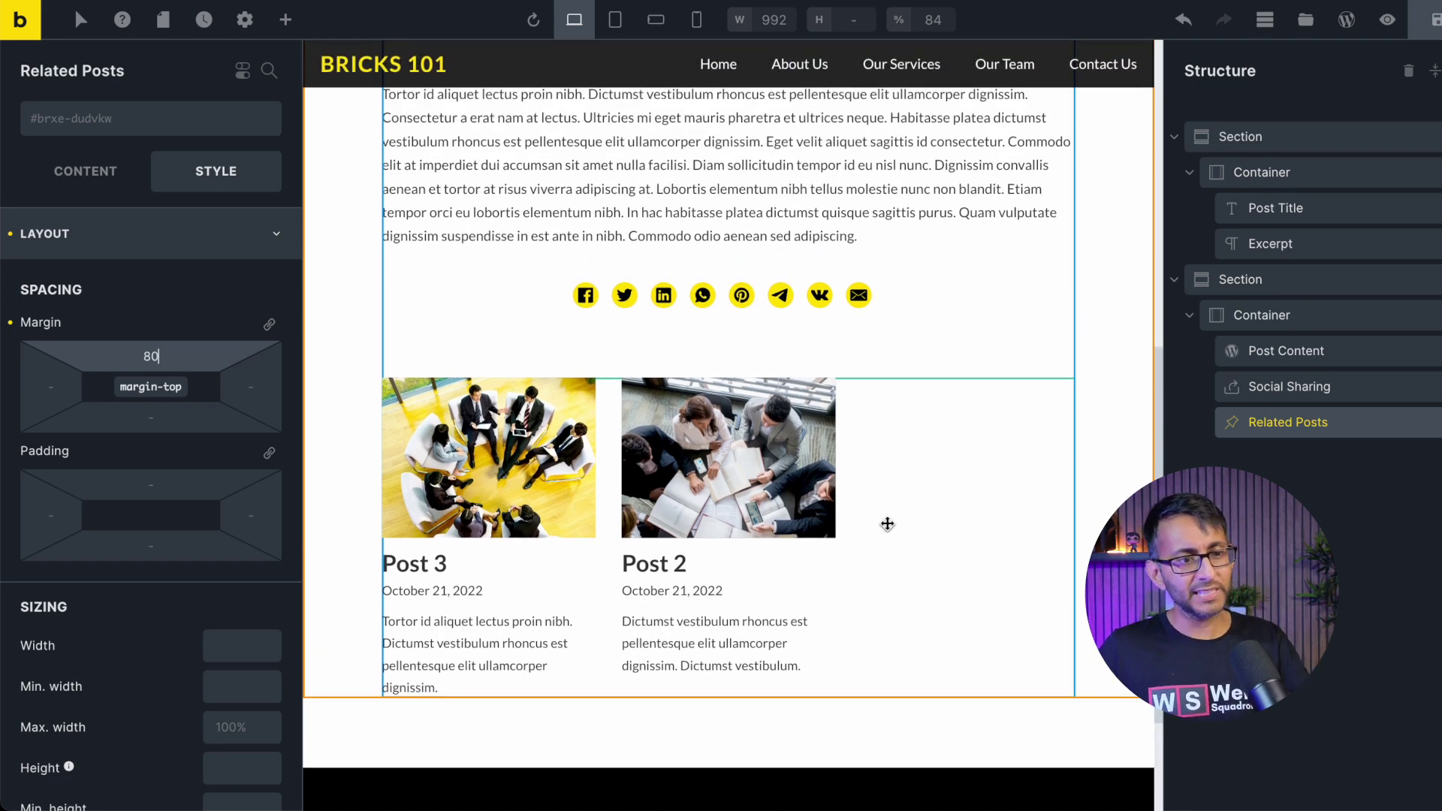
key("ctrl+shift+a")
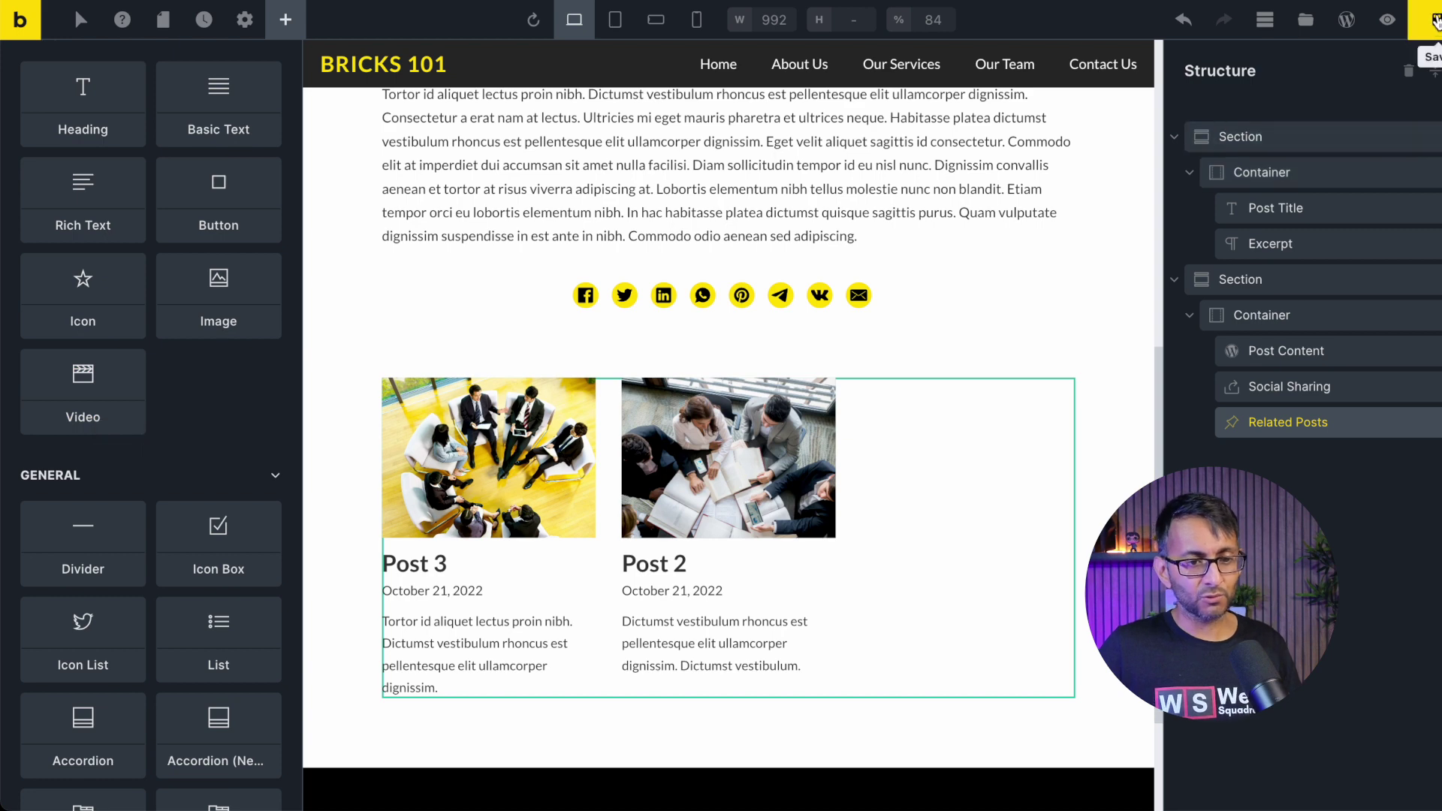
left_click(1433, 20)
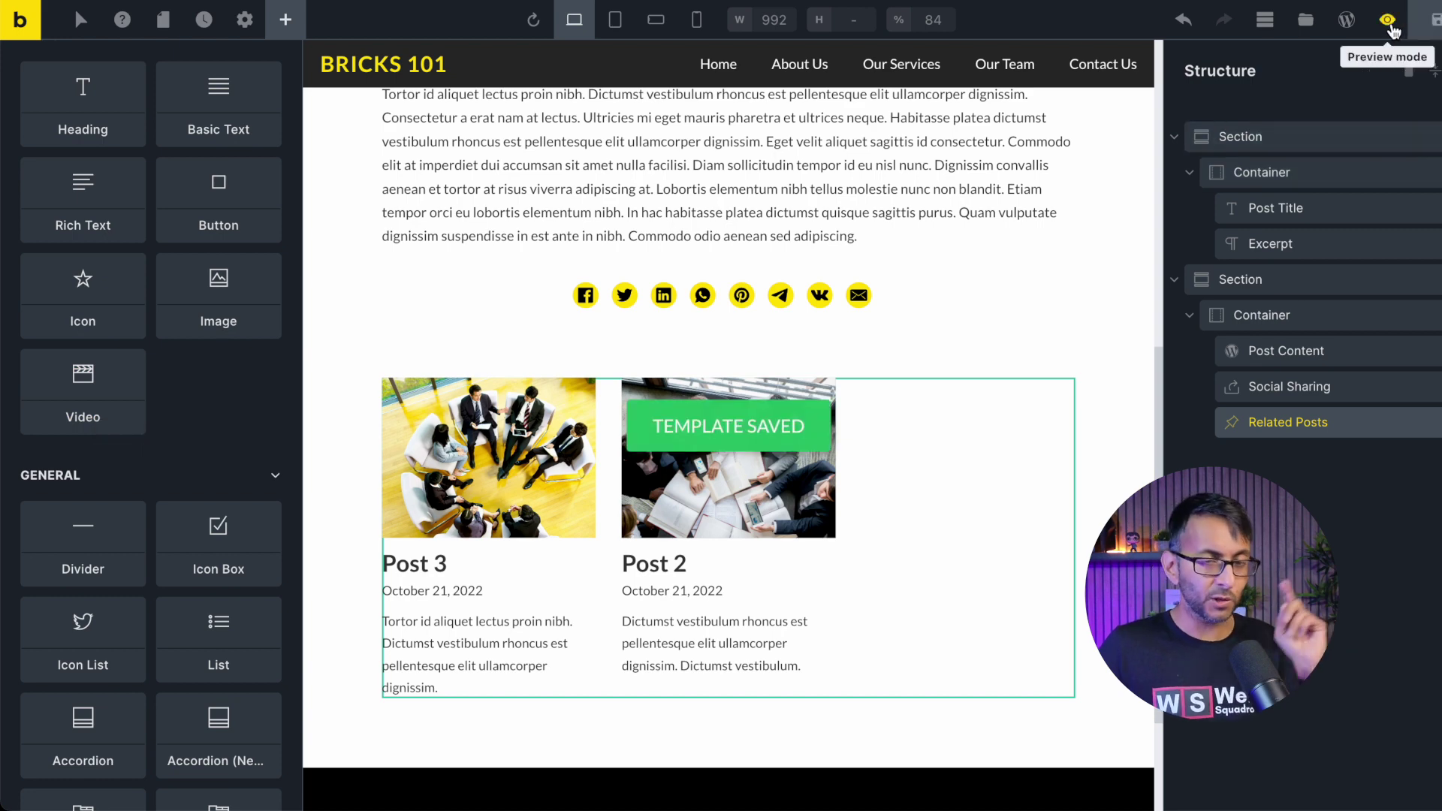
Clear the Populate Content type in the template settings.
left_click(250, 26)
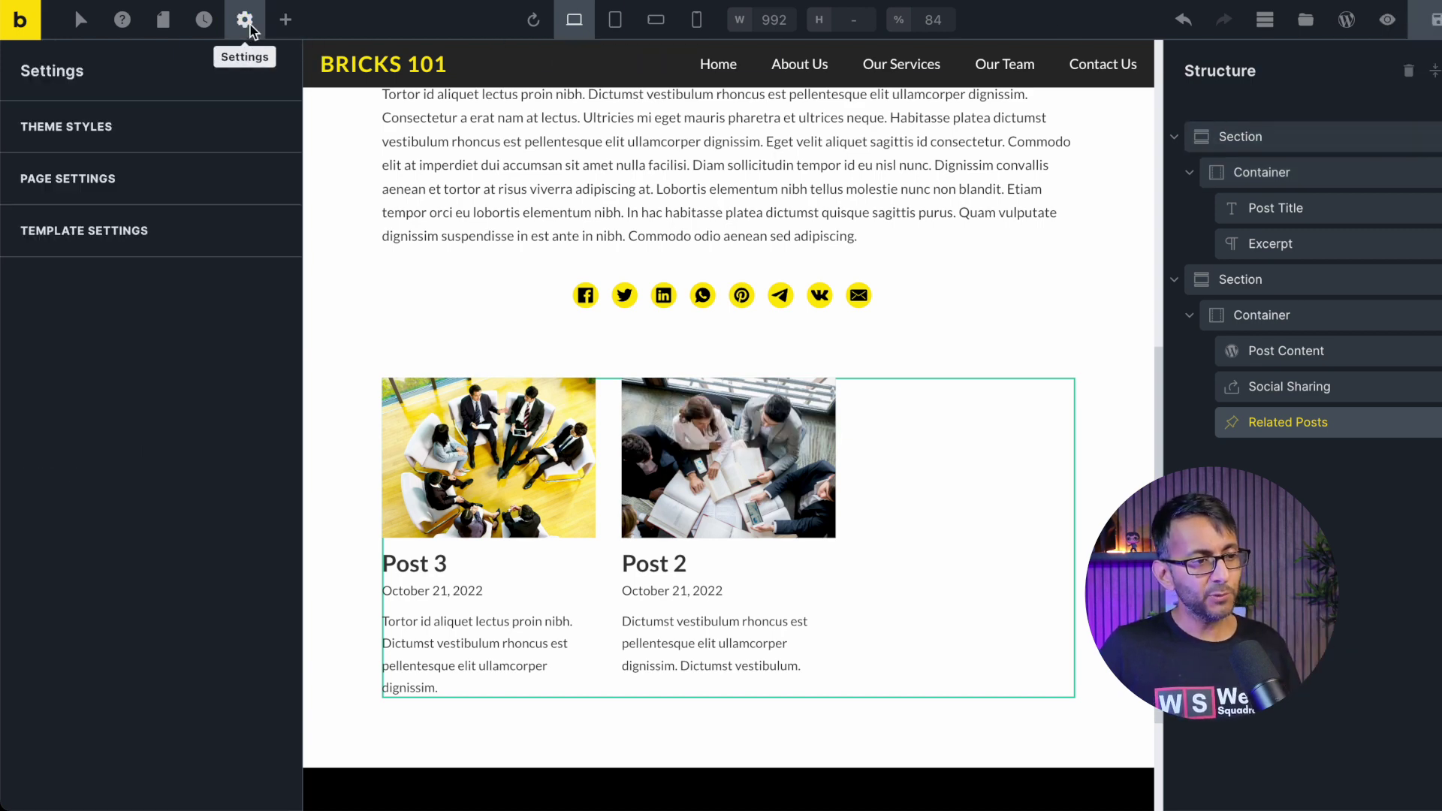
left_click(199, 247)
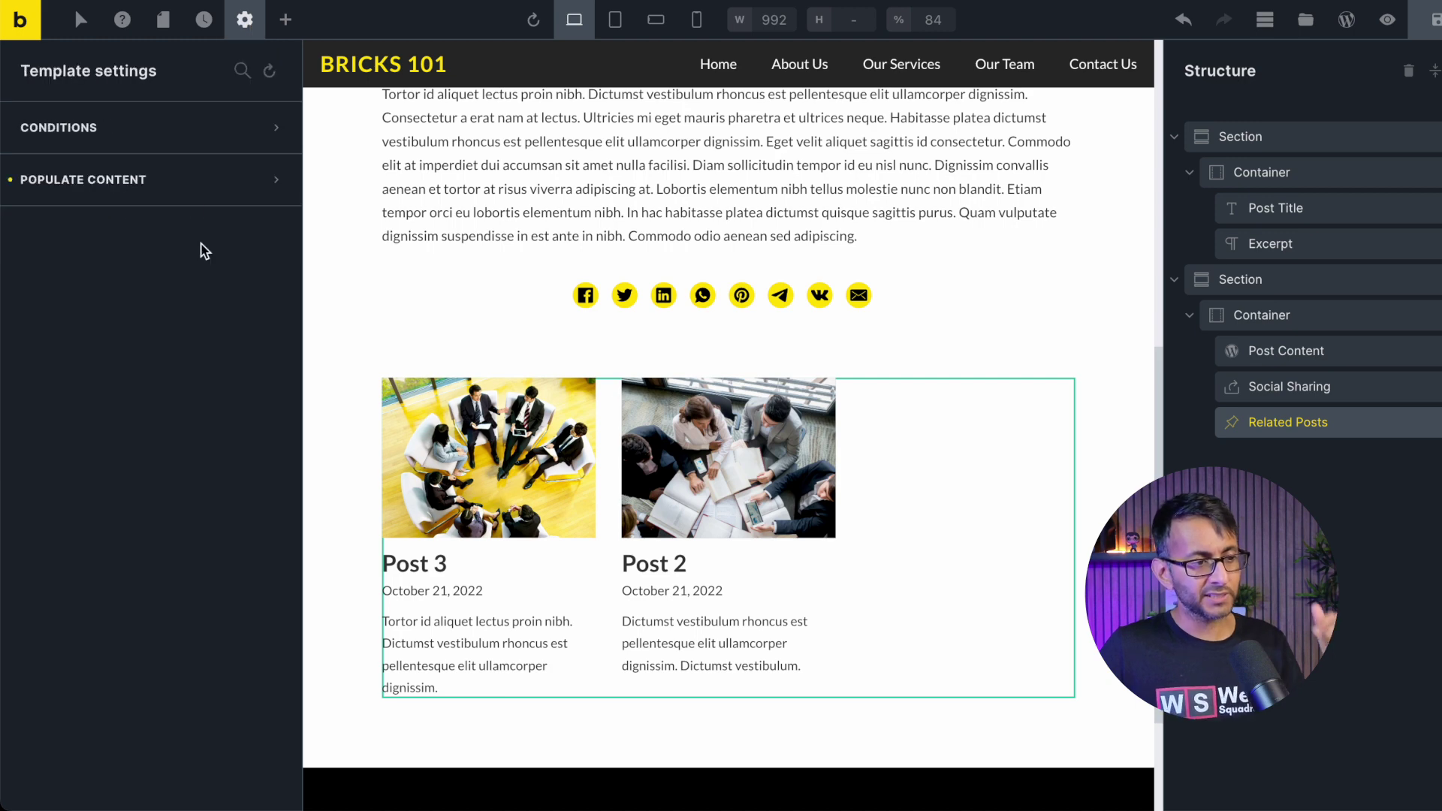
left_click(201, 187)
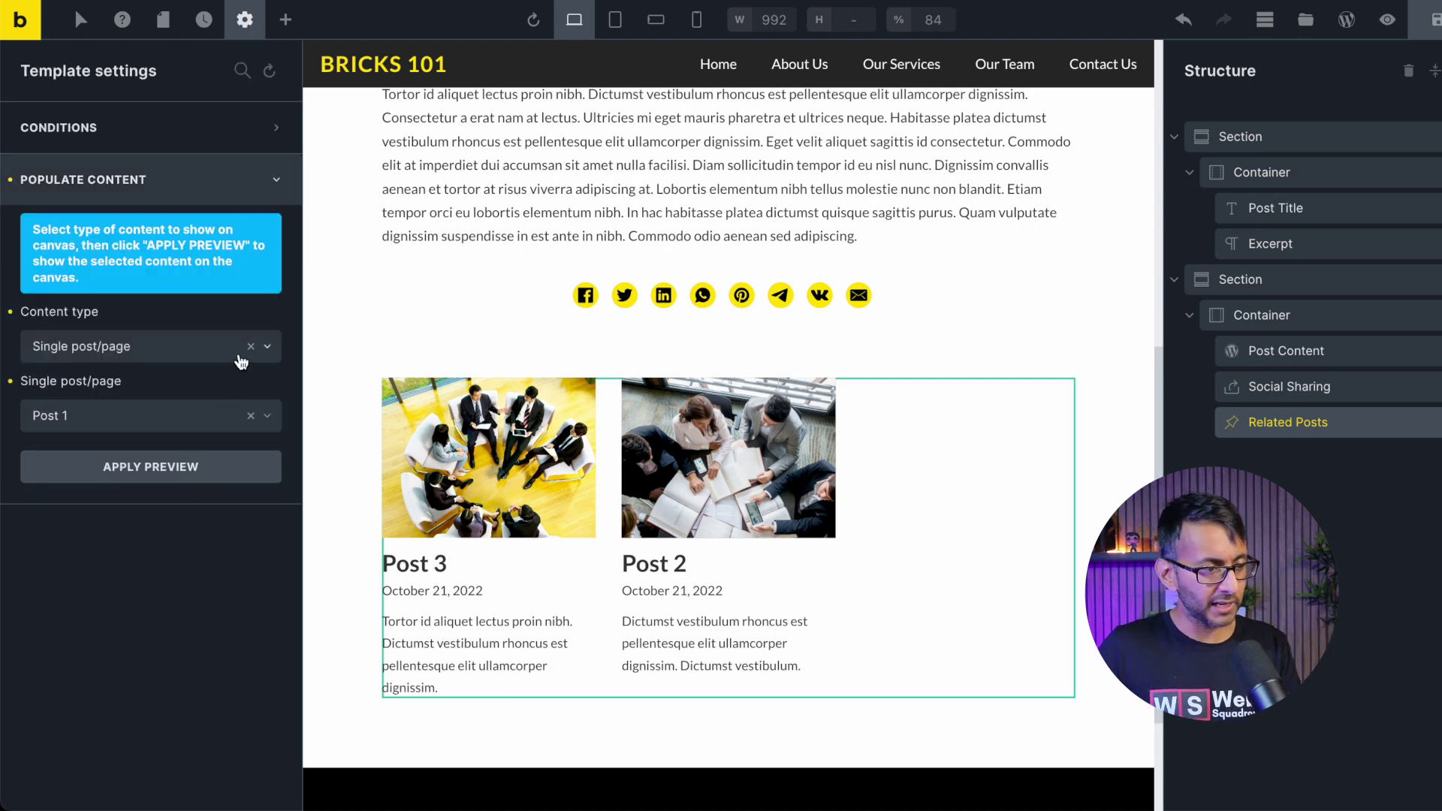
left_click(251, 348)
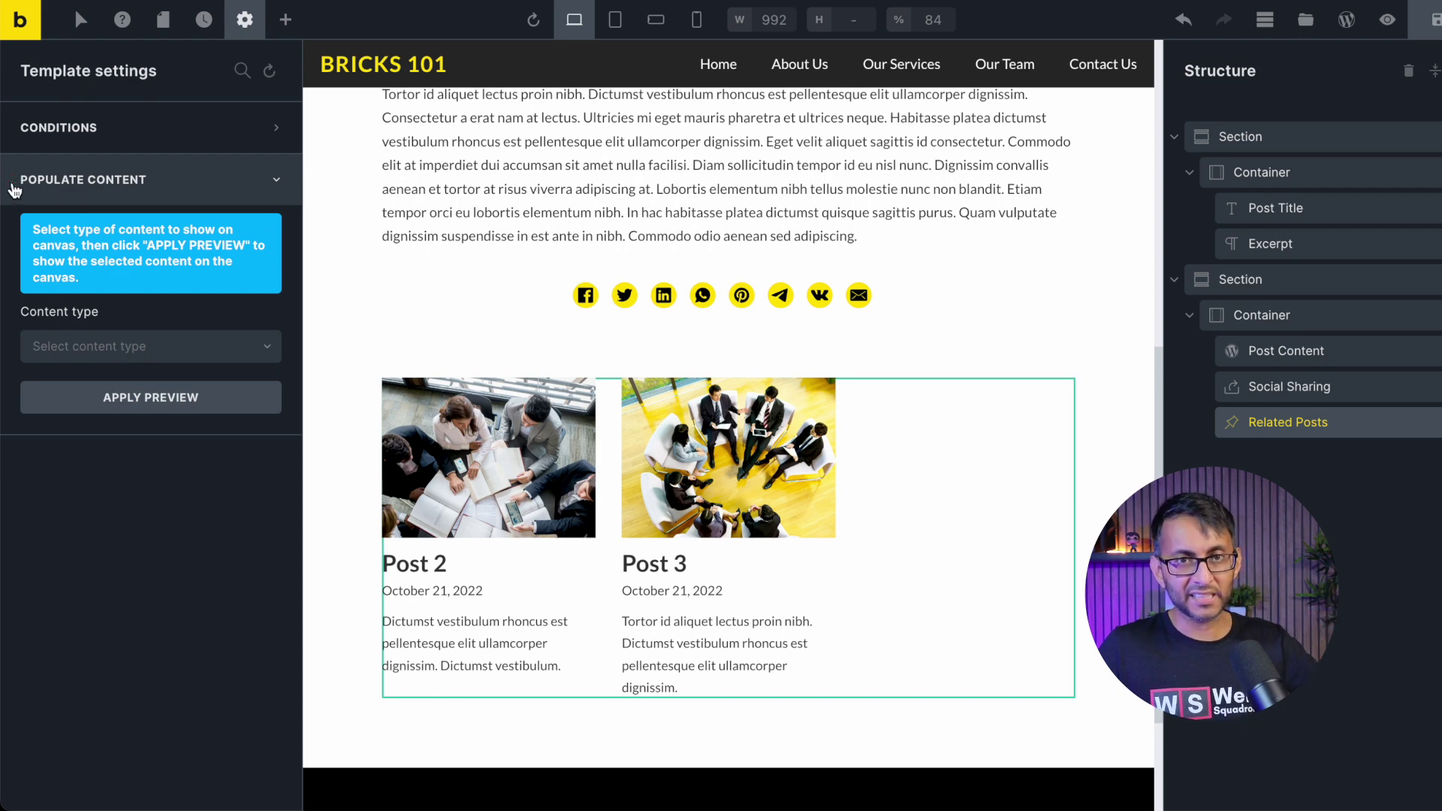
Add a display condition of Post type = Posts, save, and view the post.
left_click(132, 139)
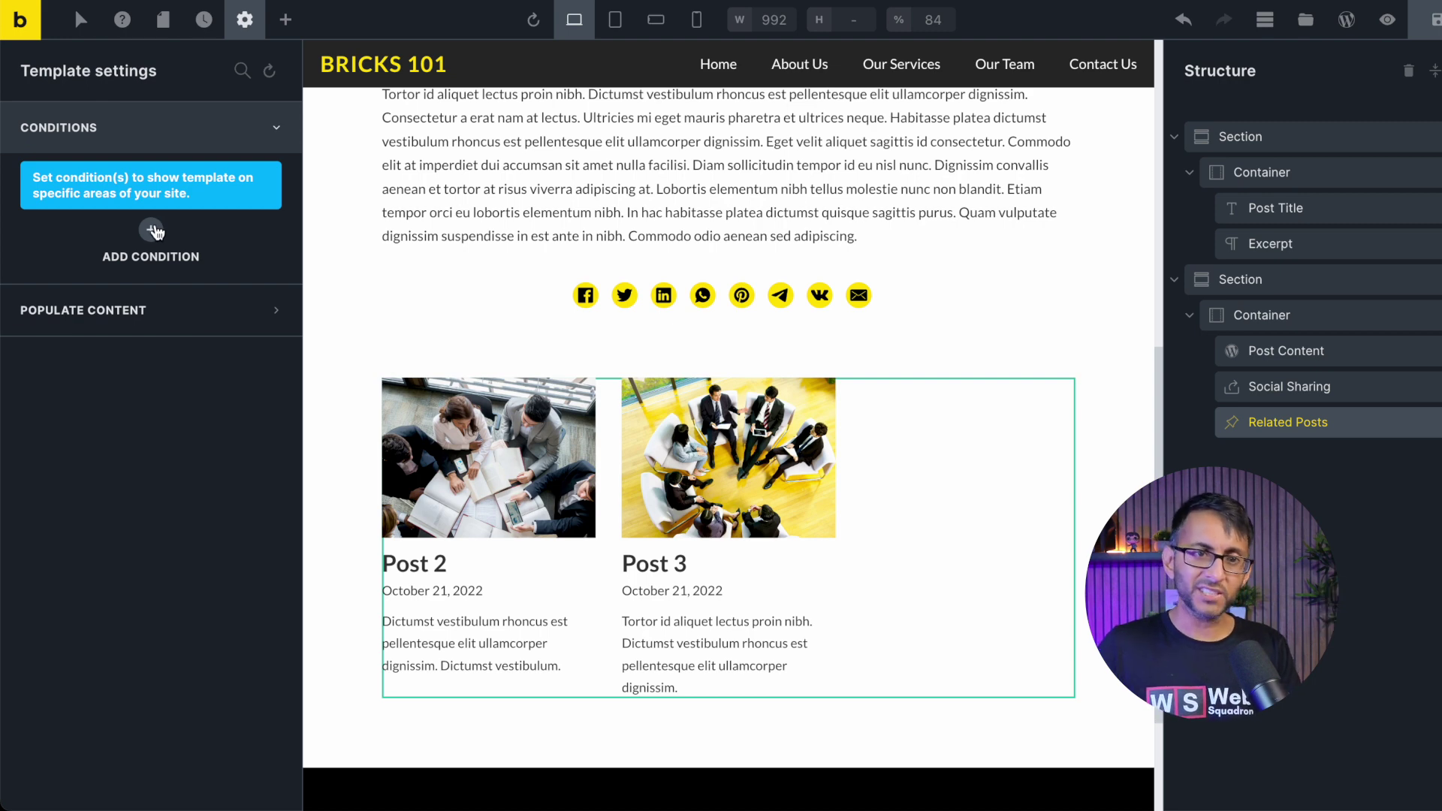
left_click(154, 230)
left_click(212, 291)
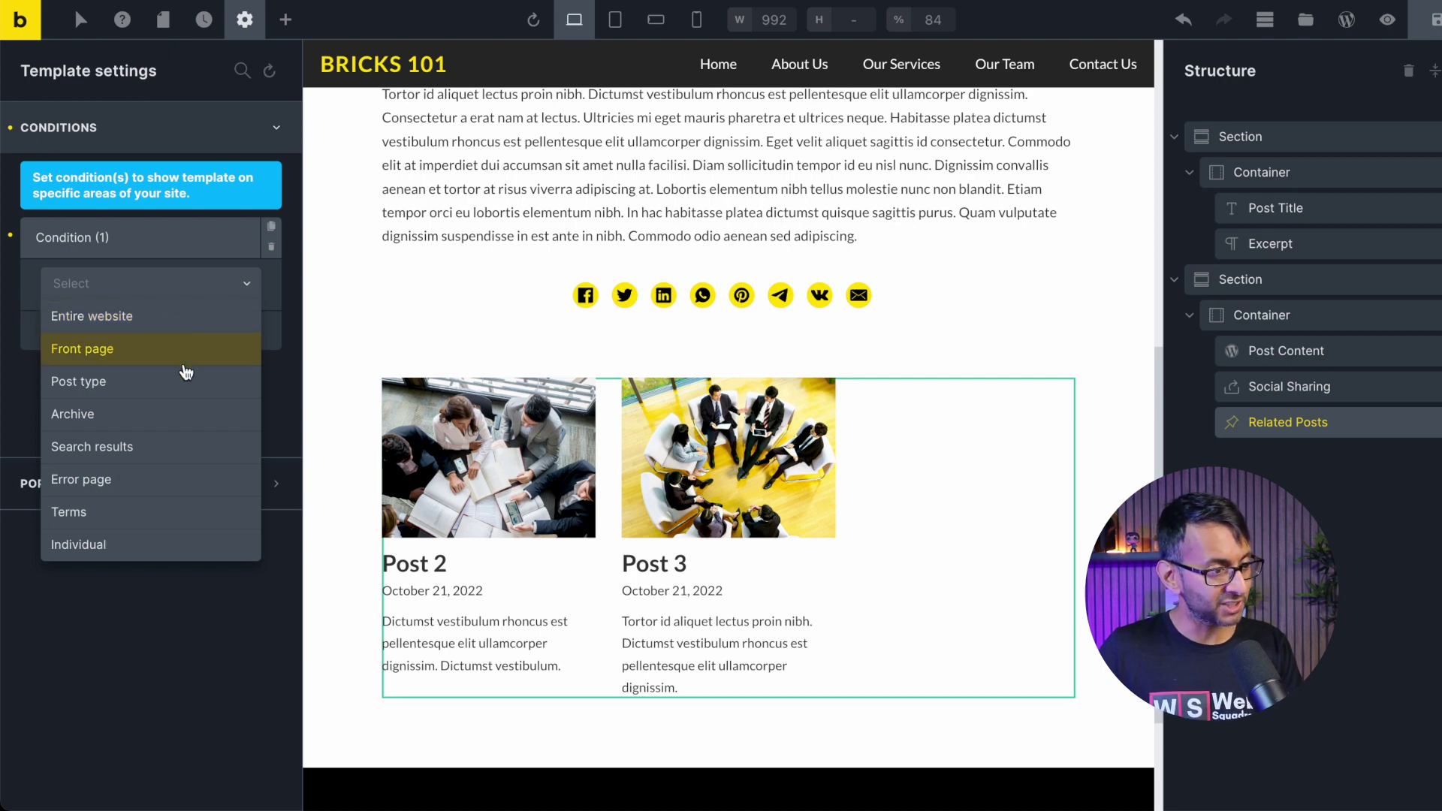
left_click(187, 381)
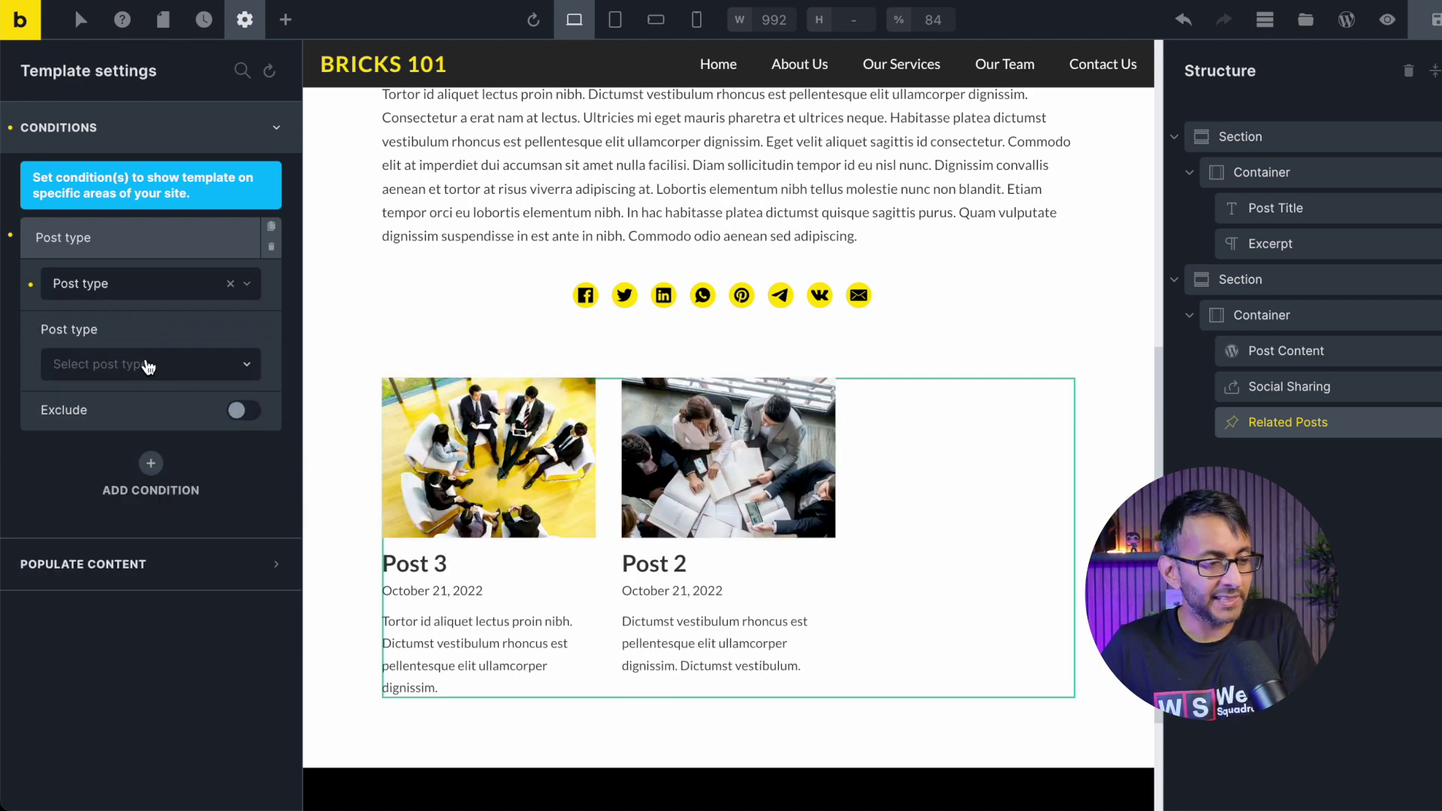
left_click(146, 369)
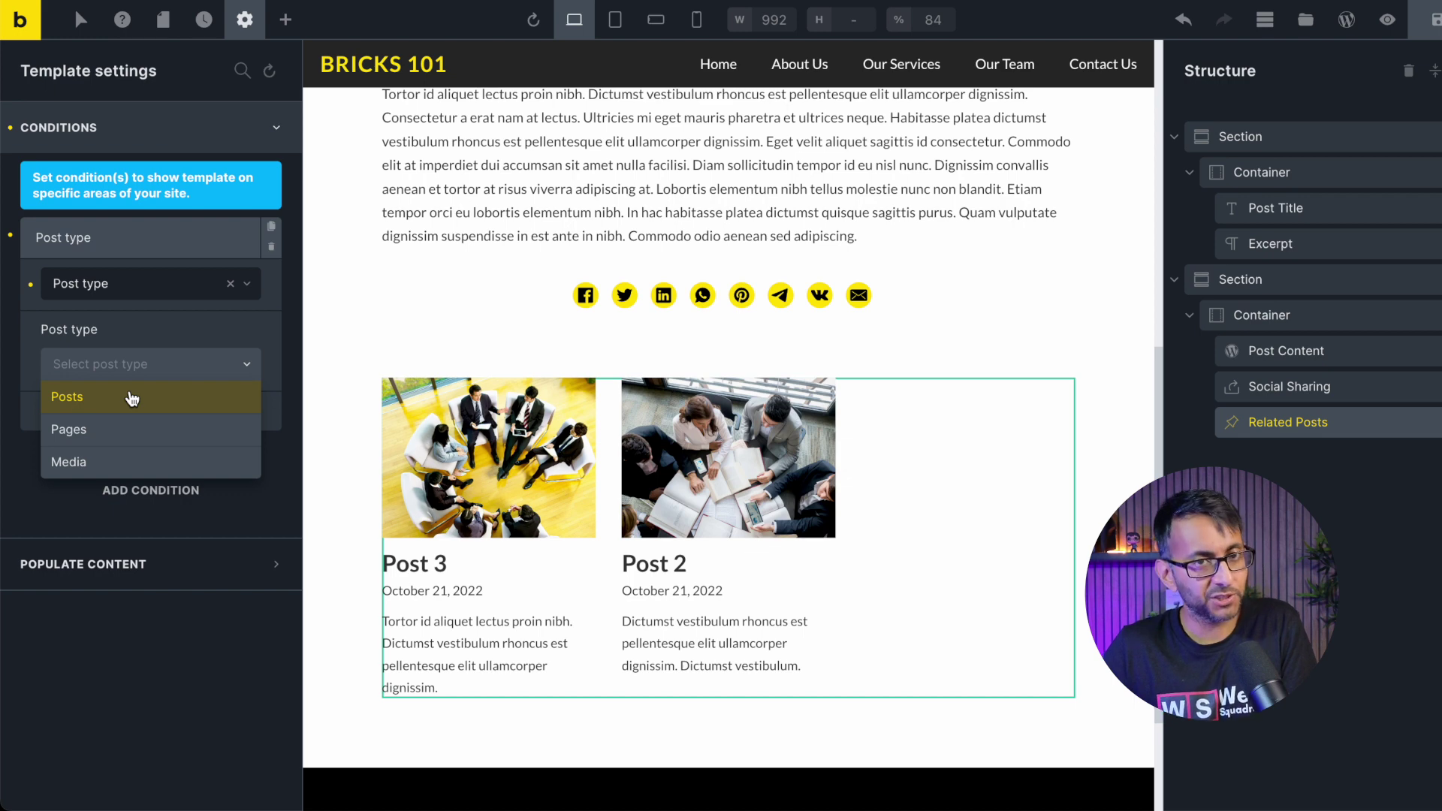
left_click(132, 398)
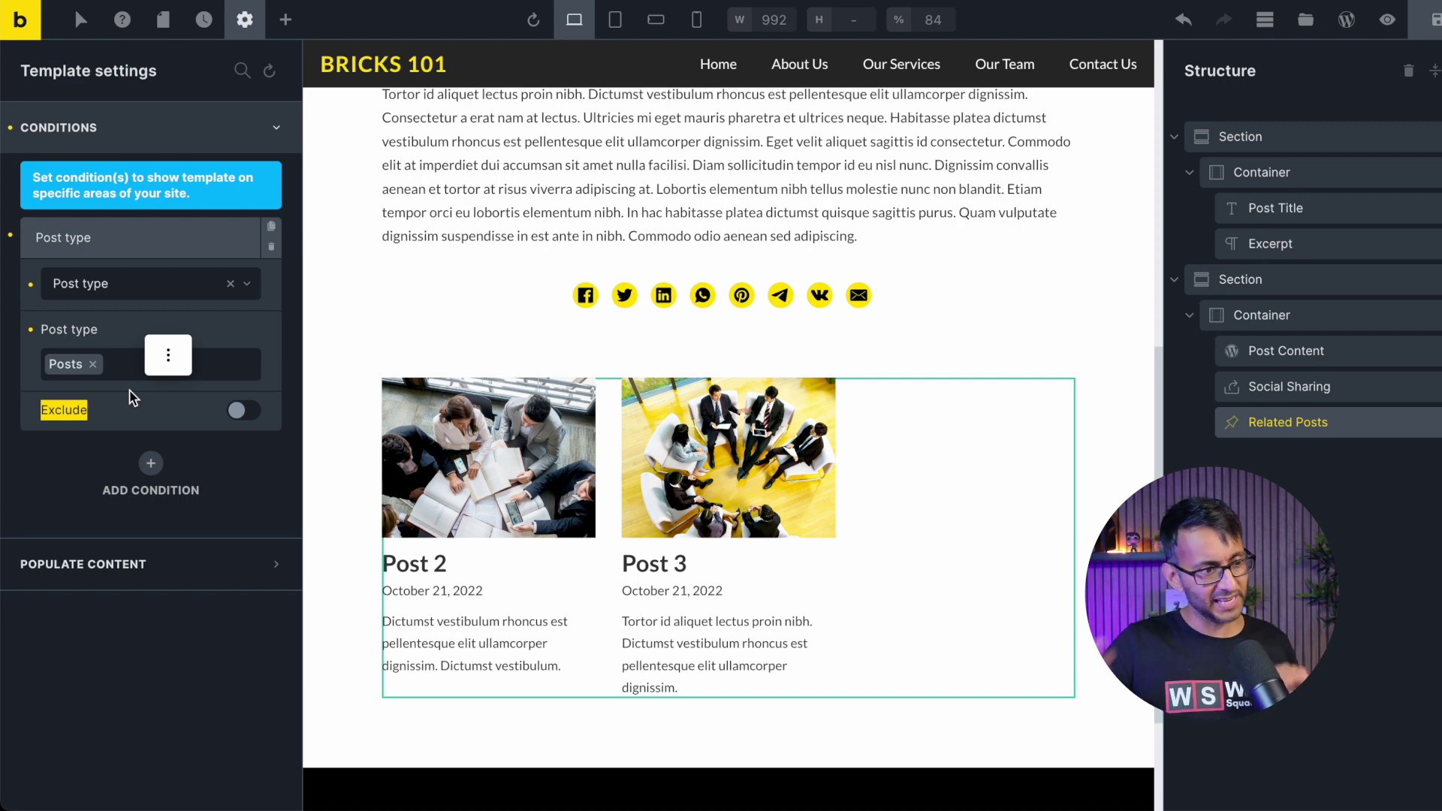
left_click(168, 355)
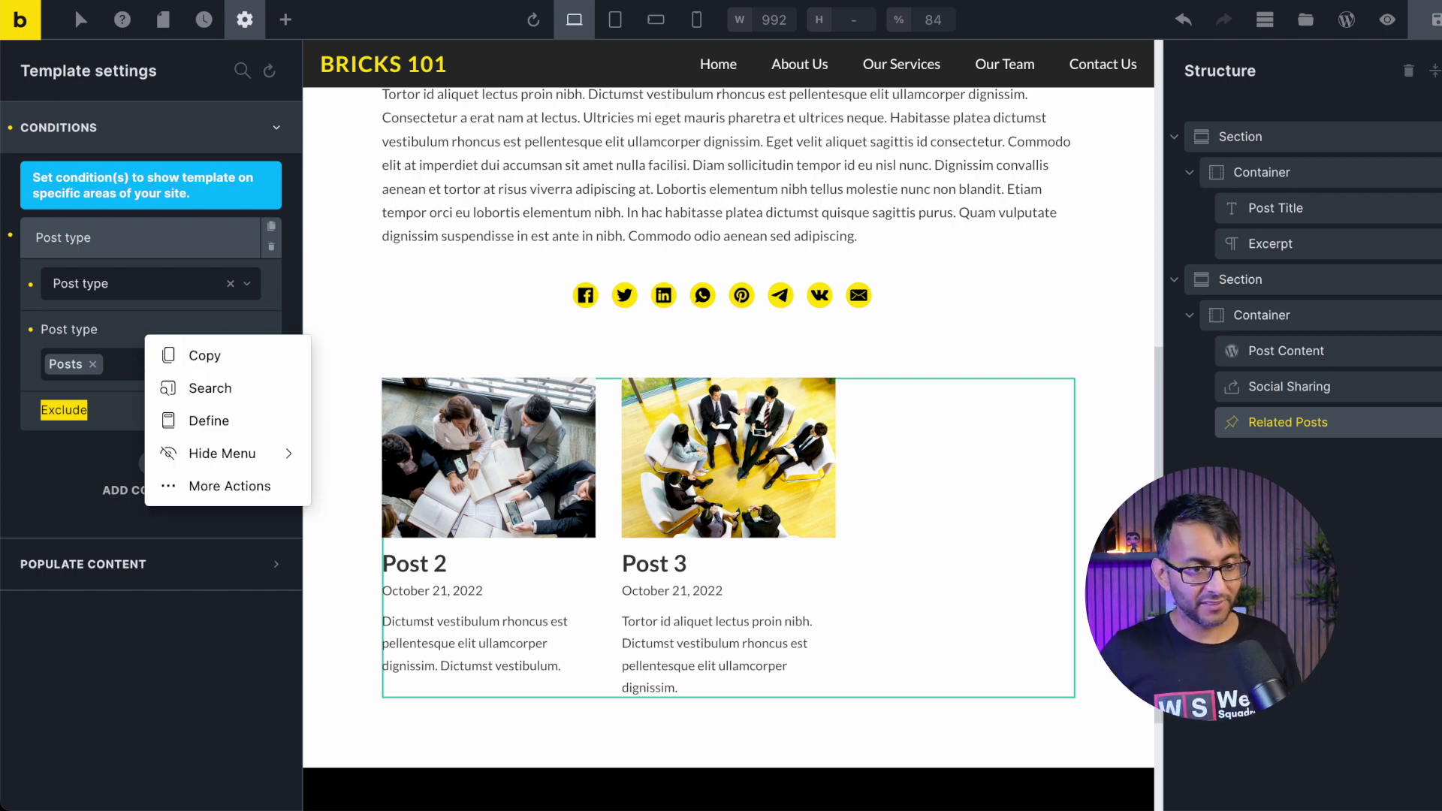
left_click(1435, 22)
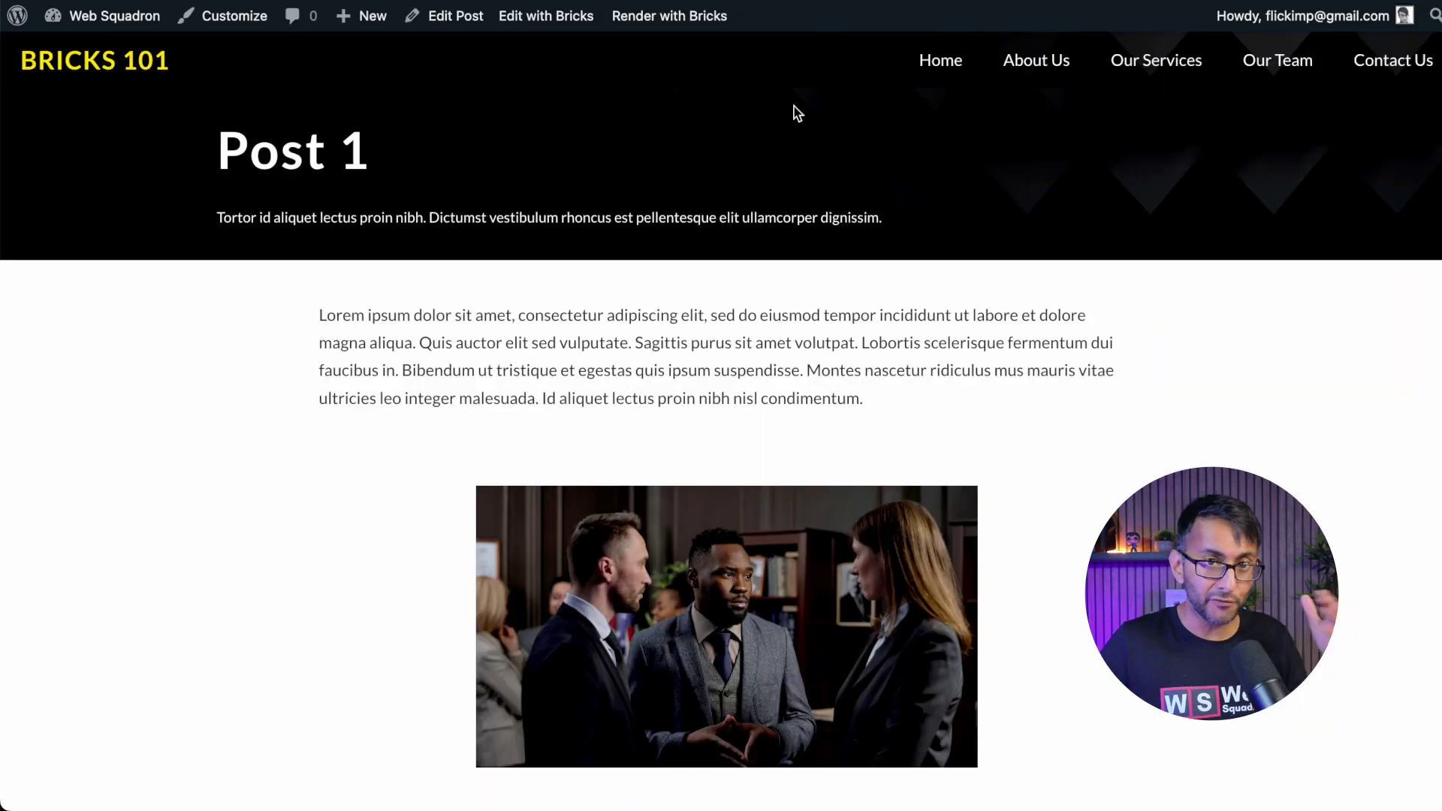